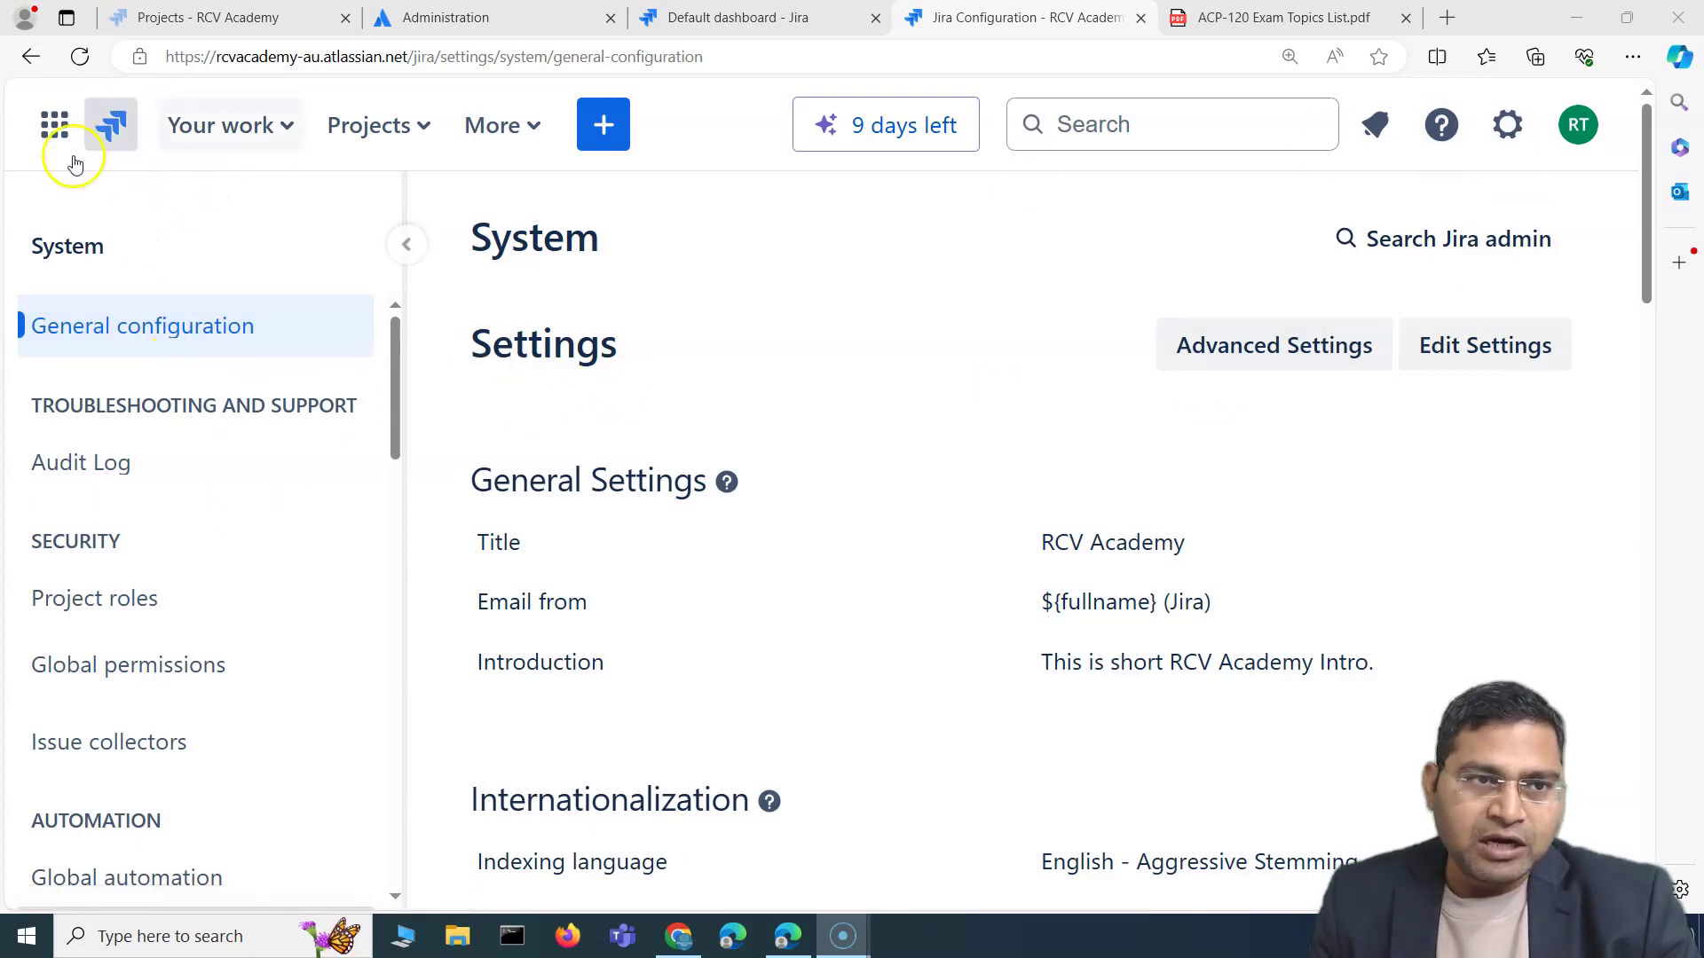
Step: Open the System section of the Jira settings
scroll(182, 533, "down", 5)
scroll(196, 574, "up", 5)
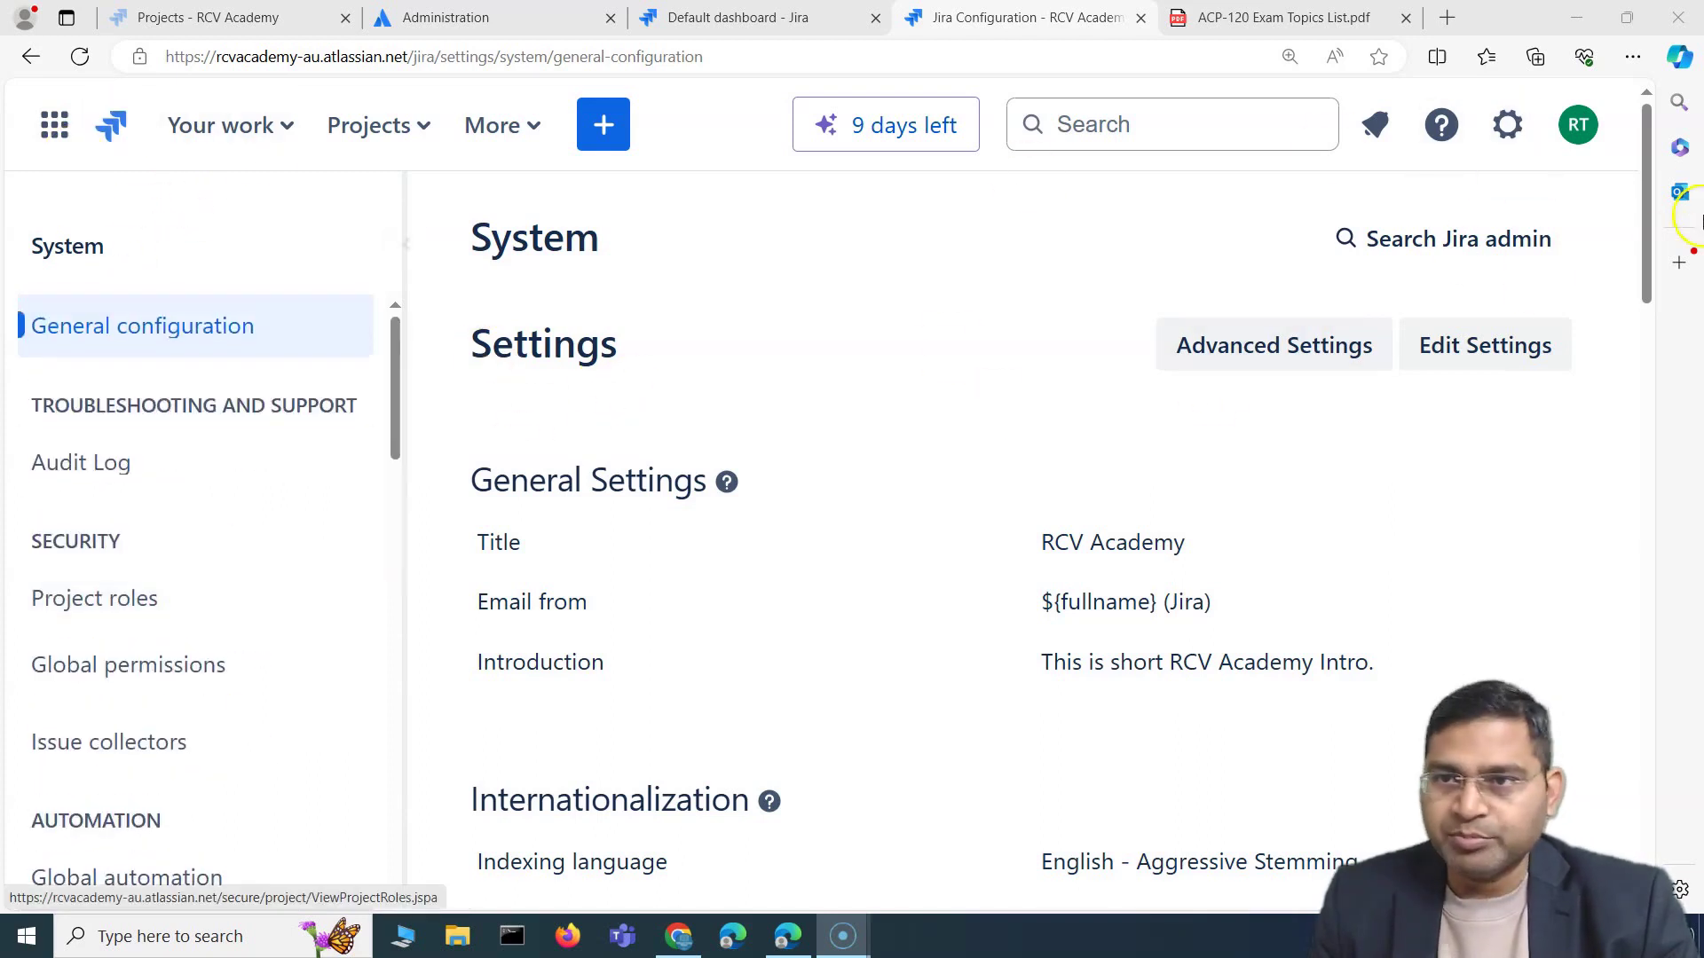
left_click(1510, 126)
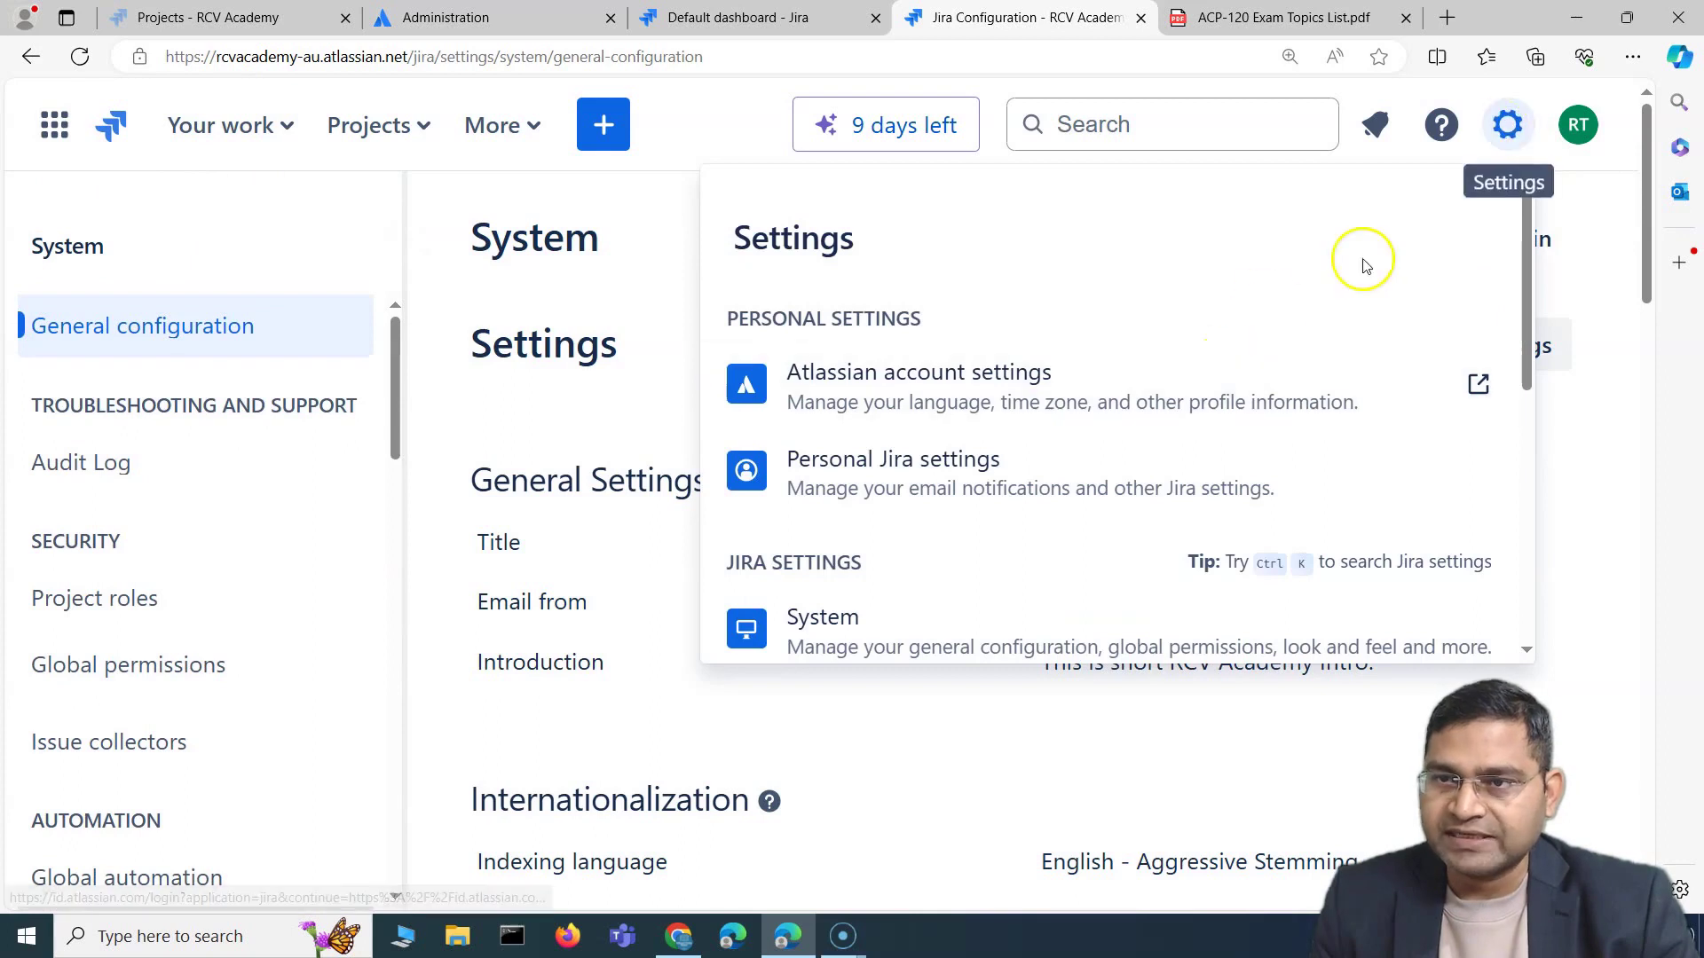
scroll(1076, 483, "down", 8)
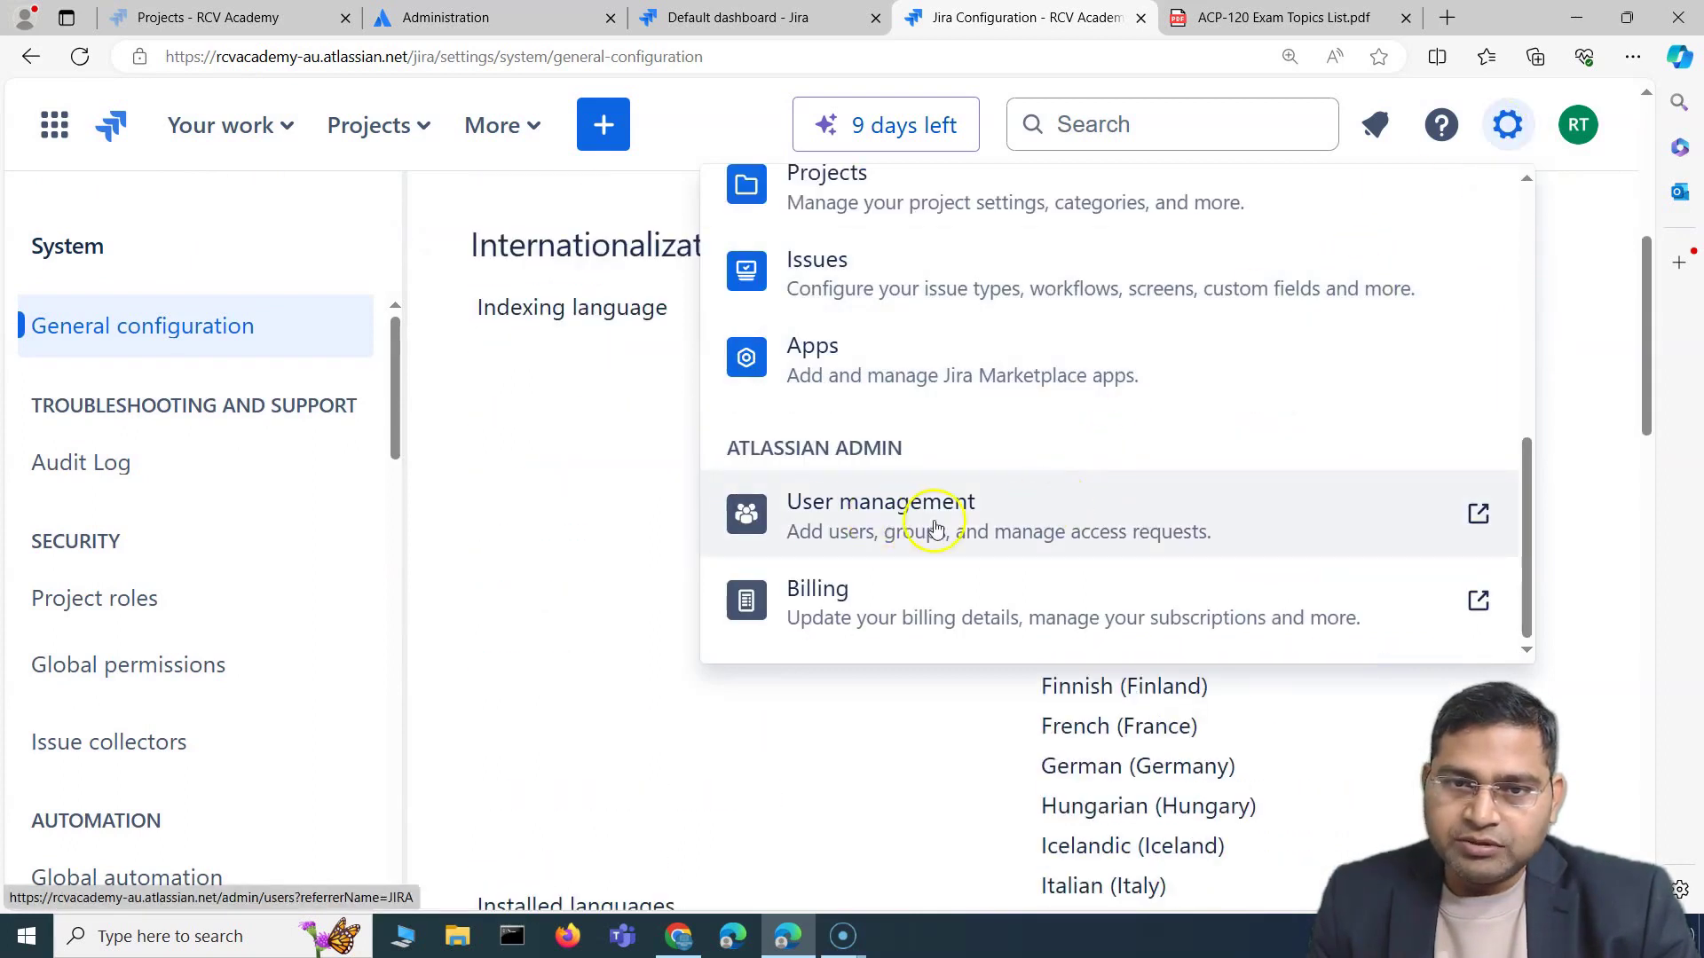
scroll(932, 524, "up", 8)
scroll(870, 497, "down", 3)
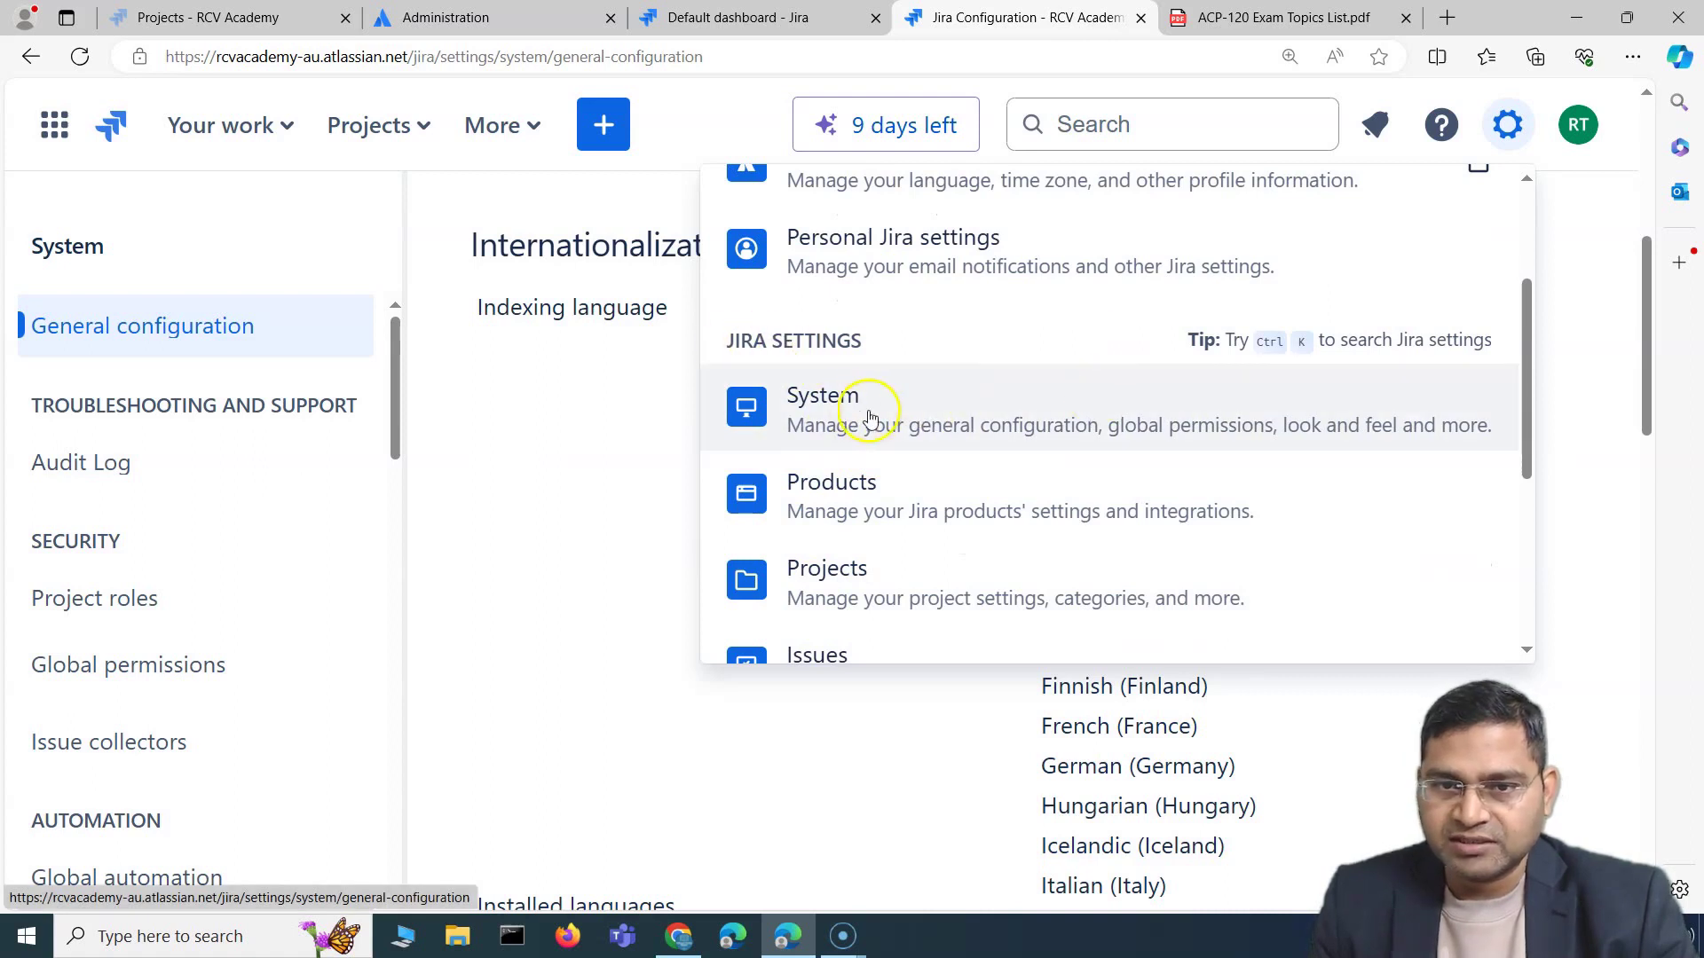
left_click(821, 413)
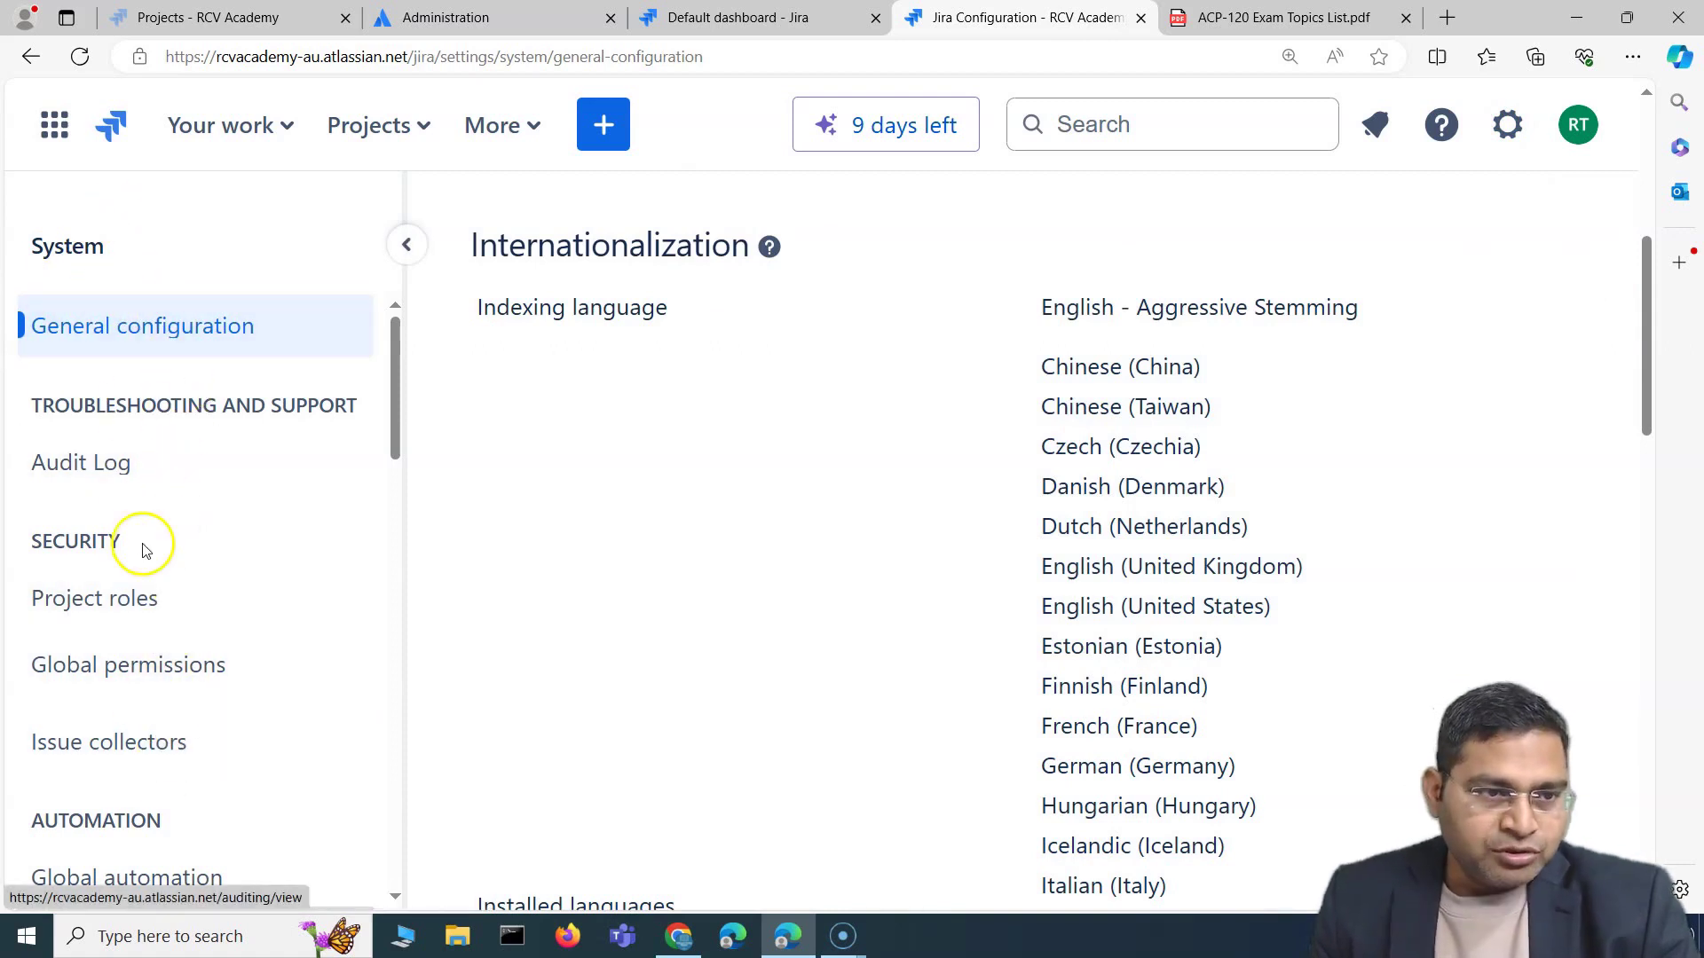
Step: Open the Default user preferences page of the system settings
scroll(97, 400, "down", 5)
scroll(65, 395, "up", 1)
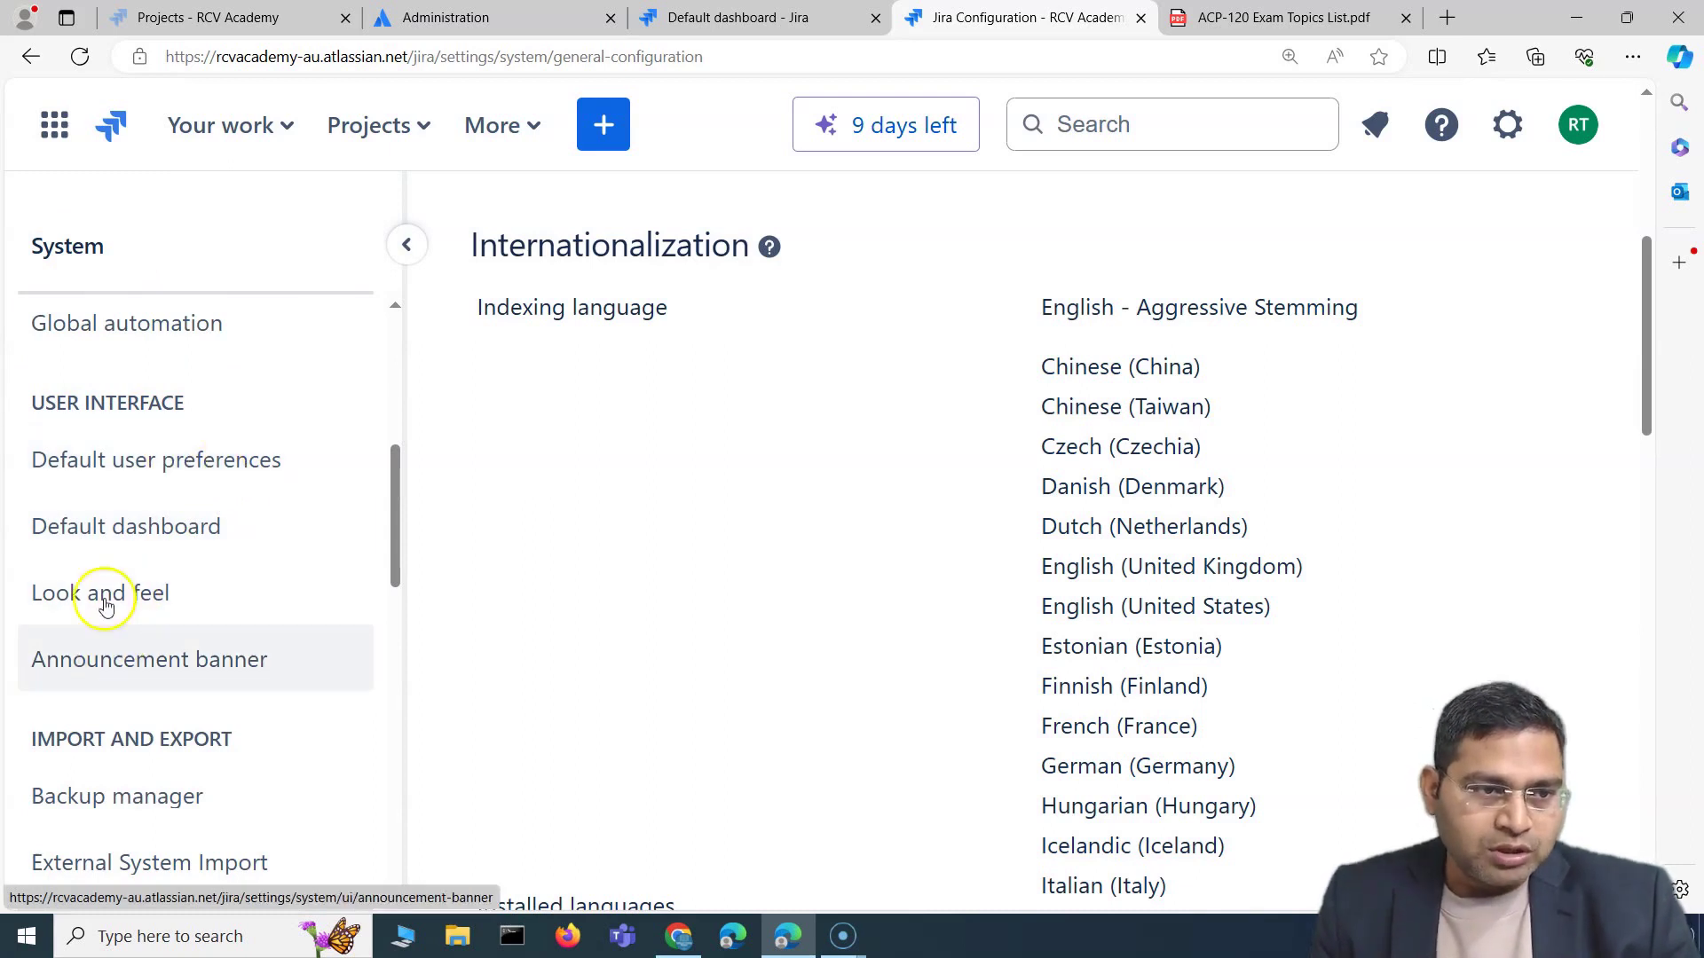
left_click(173, 496)
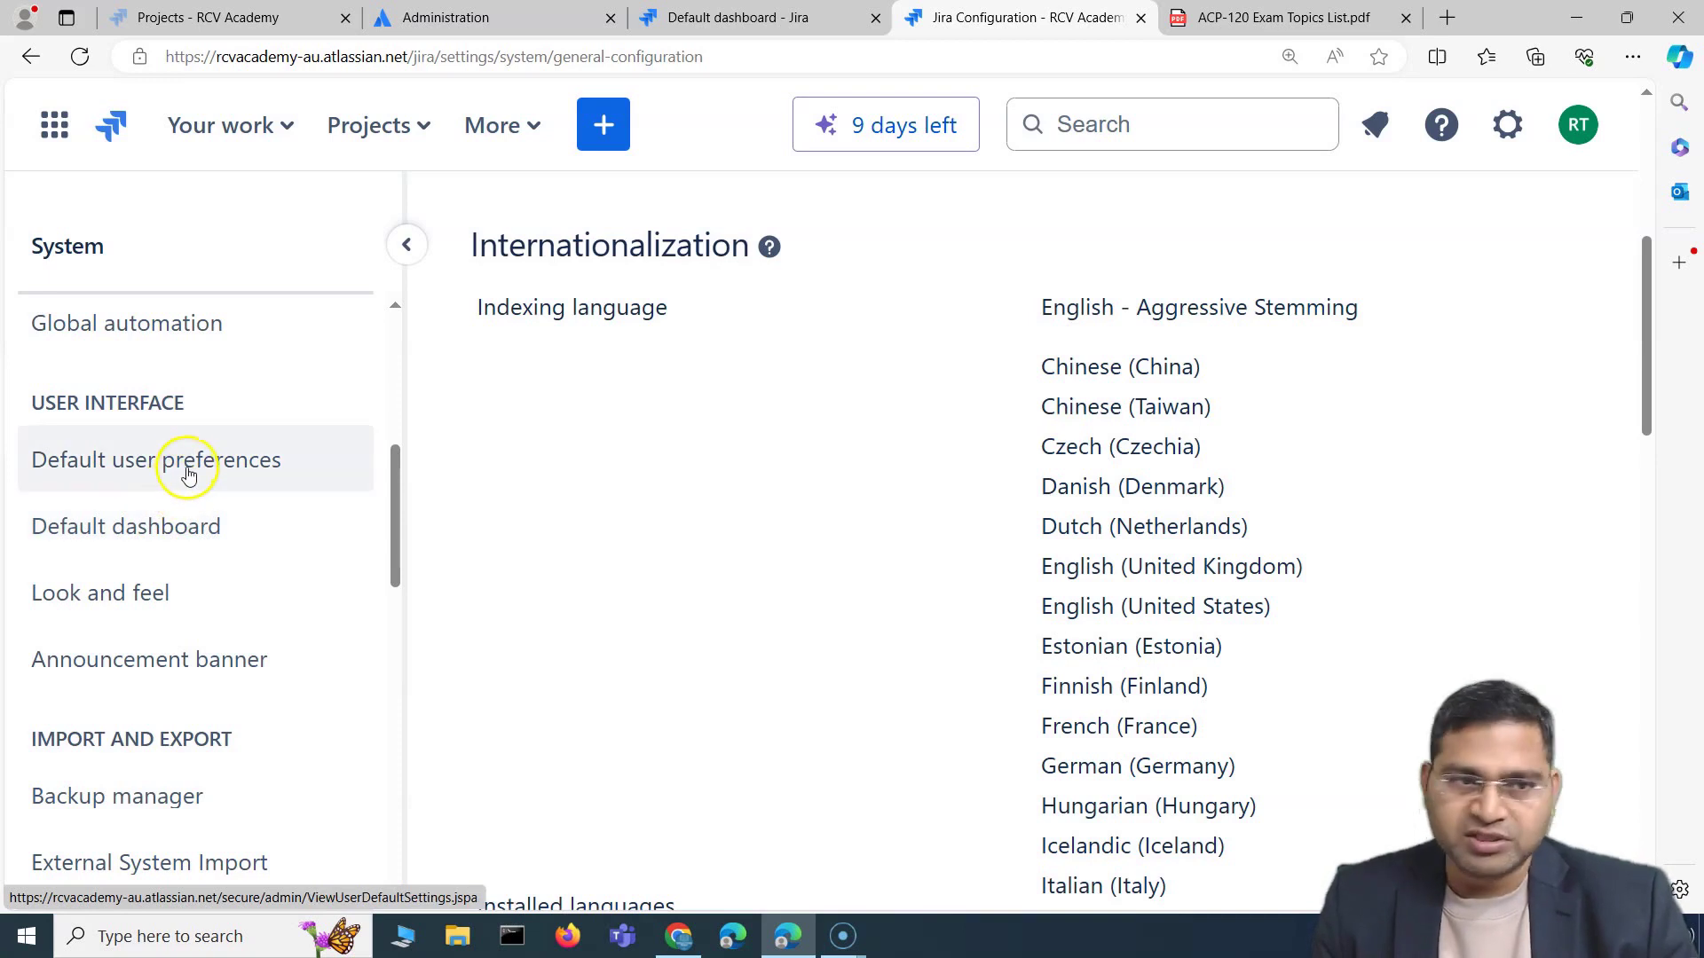
left_click(125, 475)
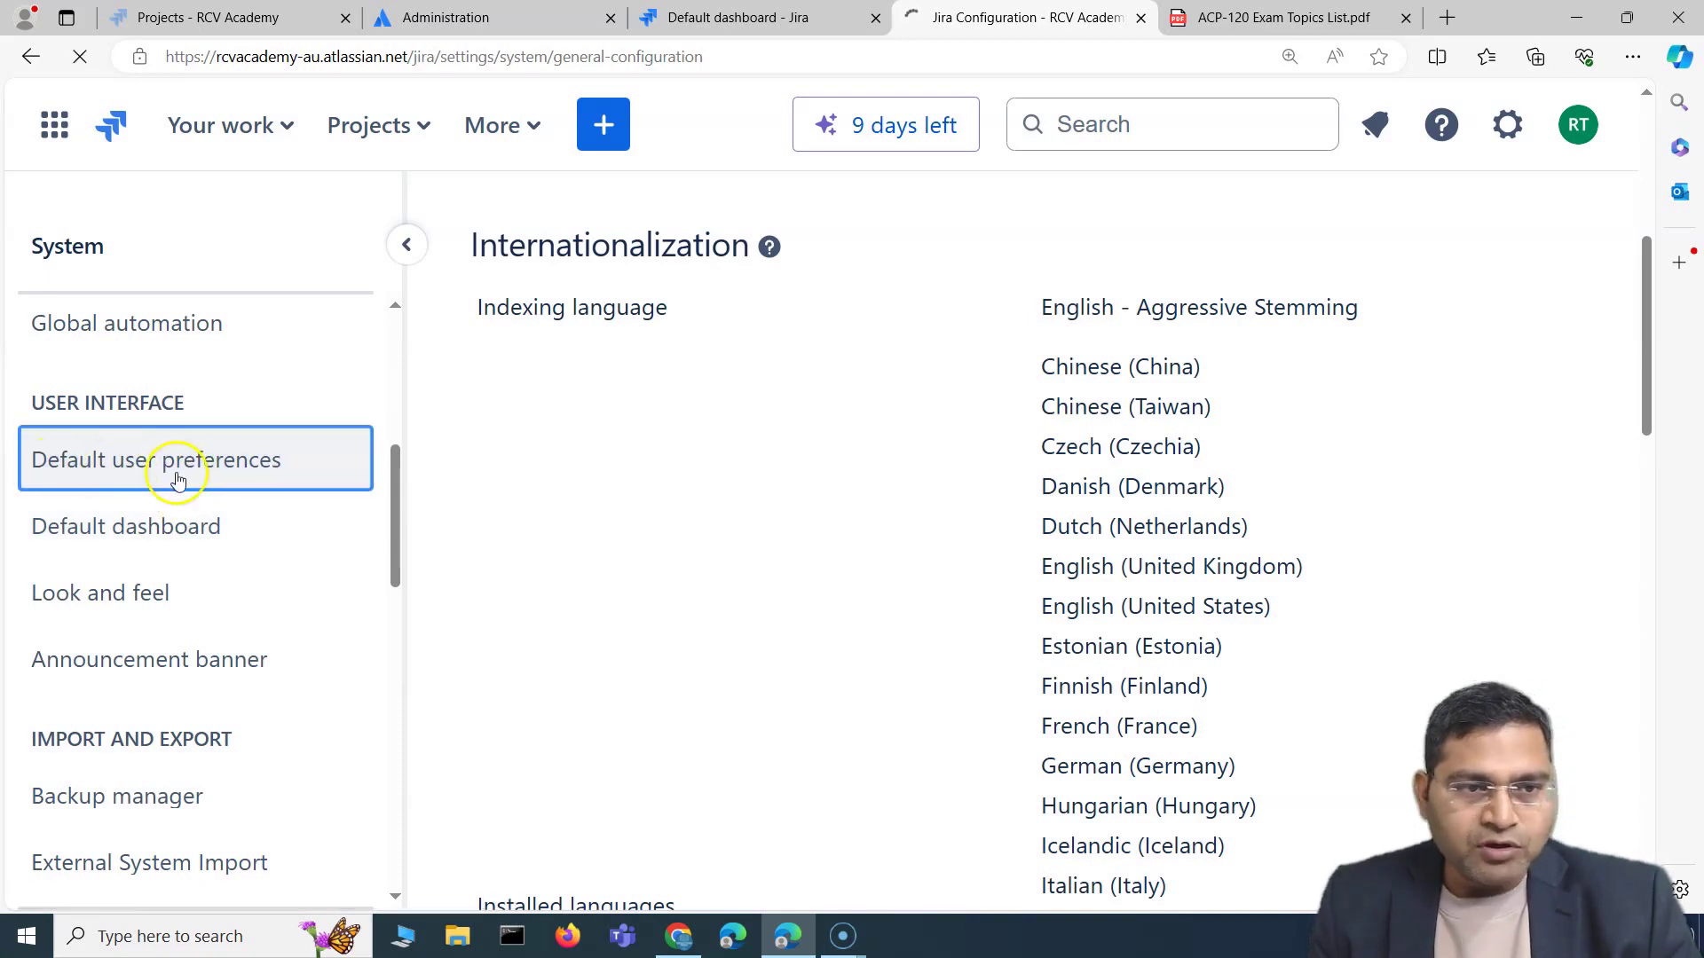
Step: Review the user default settings, including the issues shown per navigator page and the default sharing for filters and dashboards
left_click_drag(524, 340, 912, 364)
left_click(704, 486)
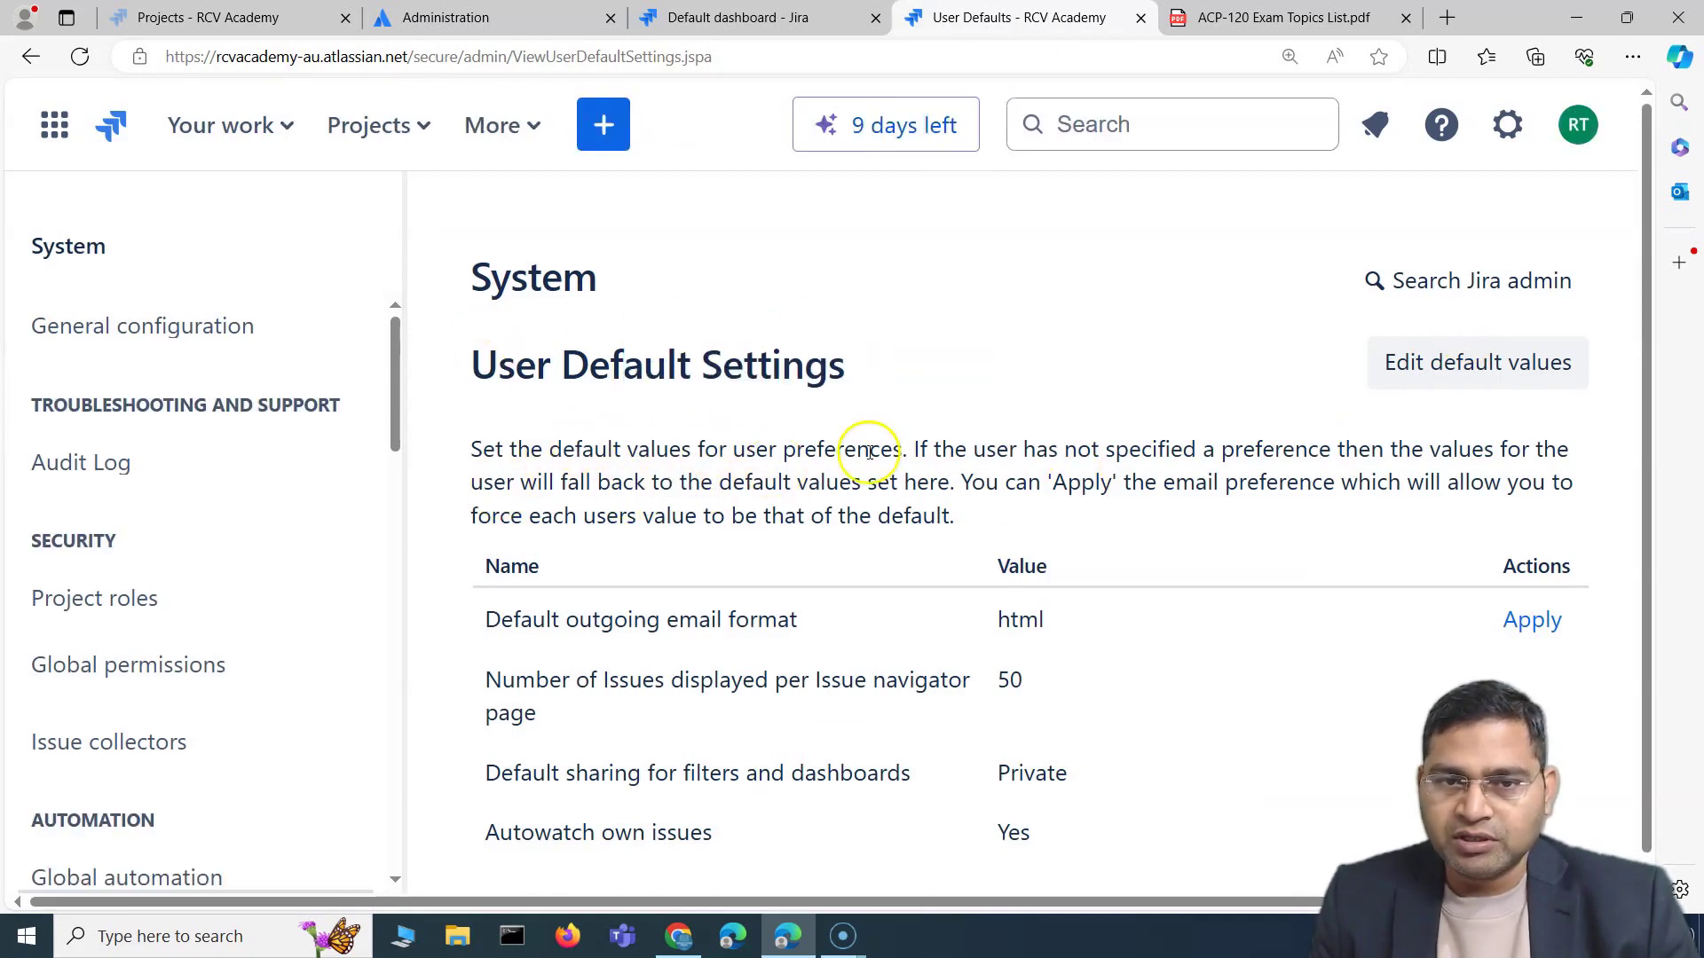
scroll(633, 584, "down", 1)
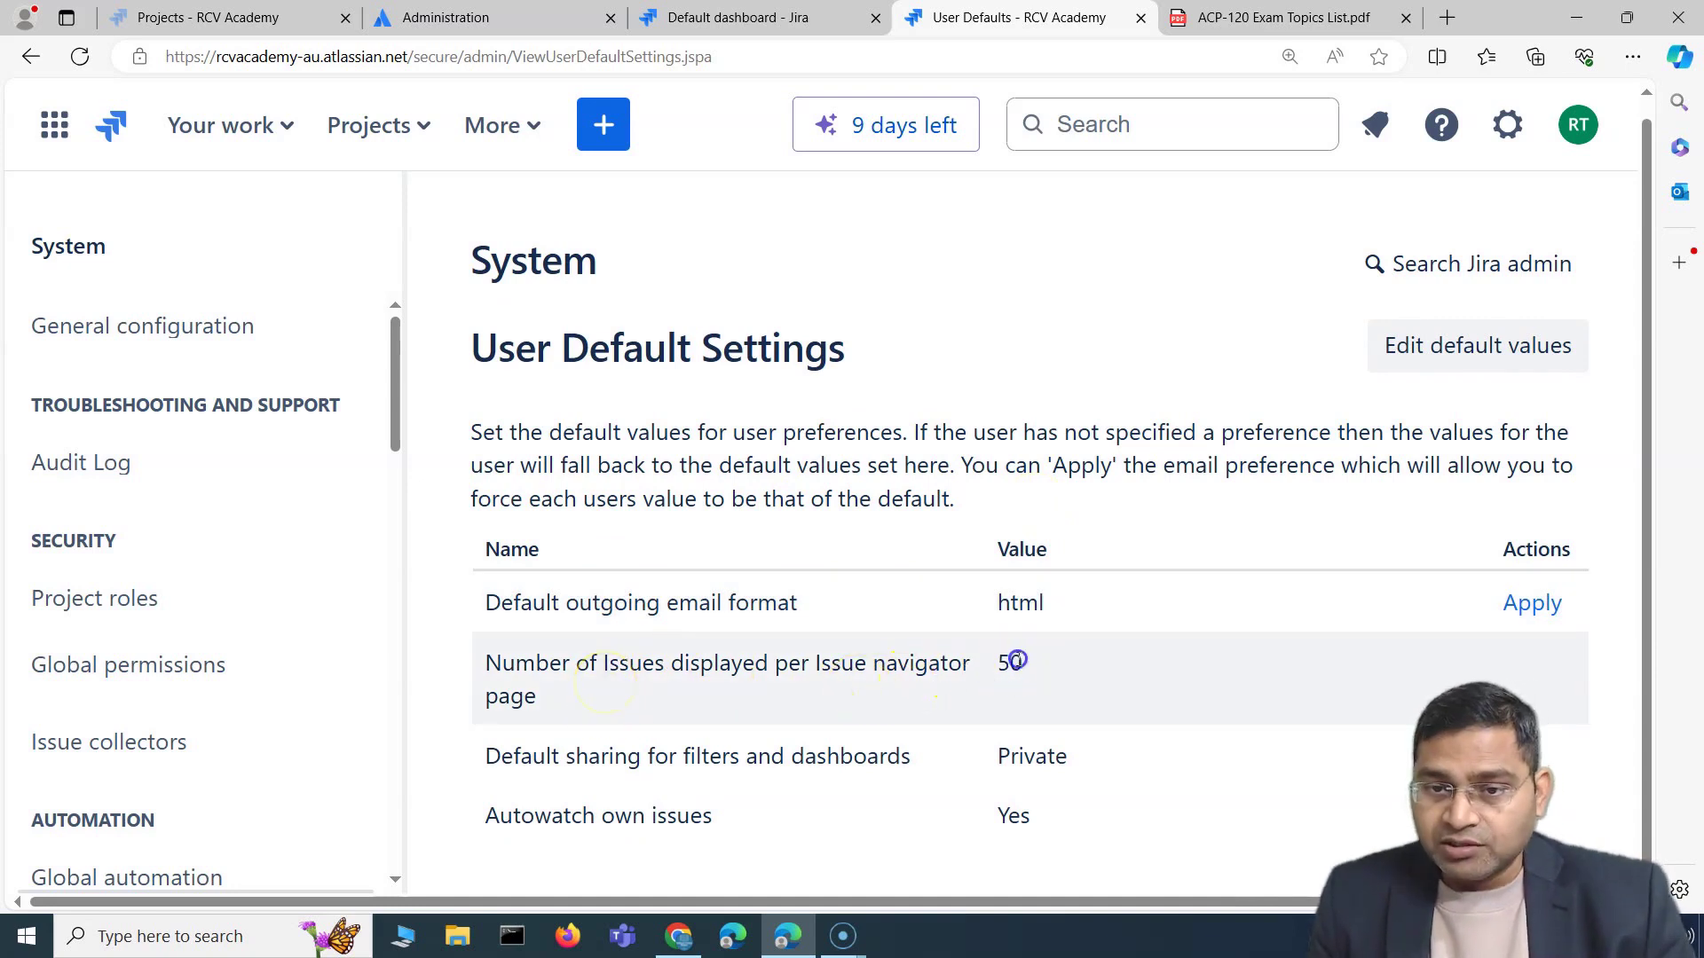
left_click_drag(1242, 432, 1254, 433)
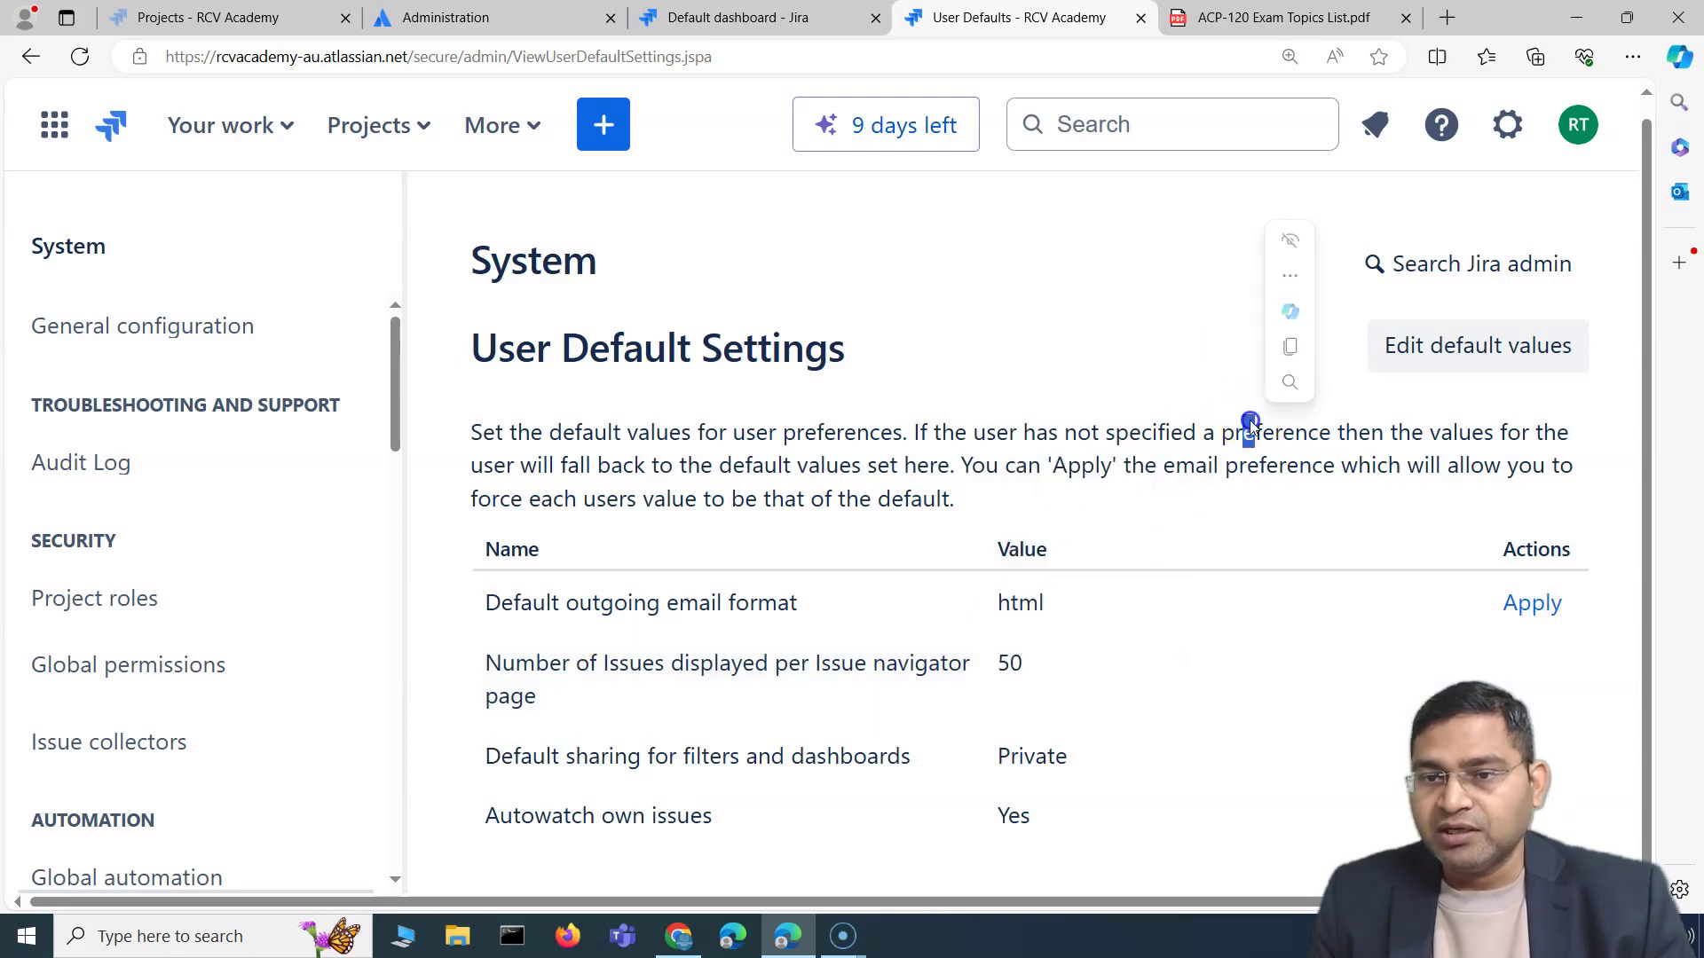
left_click(901, 448)
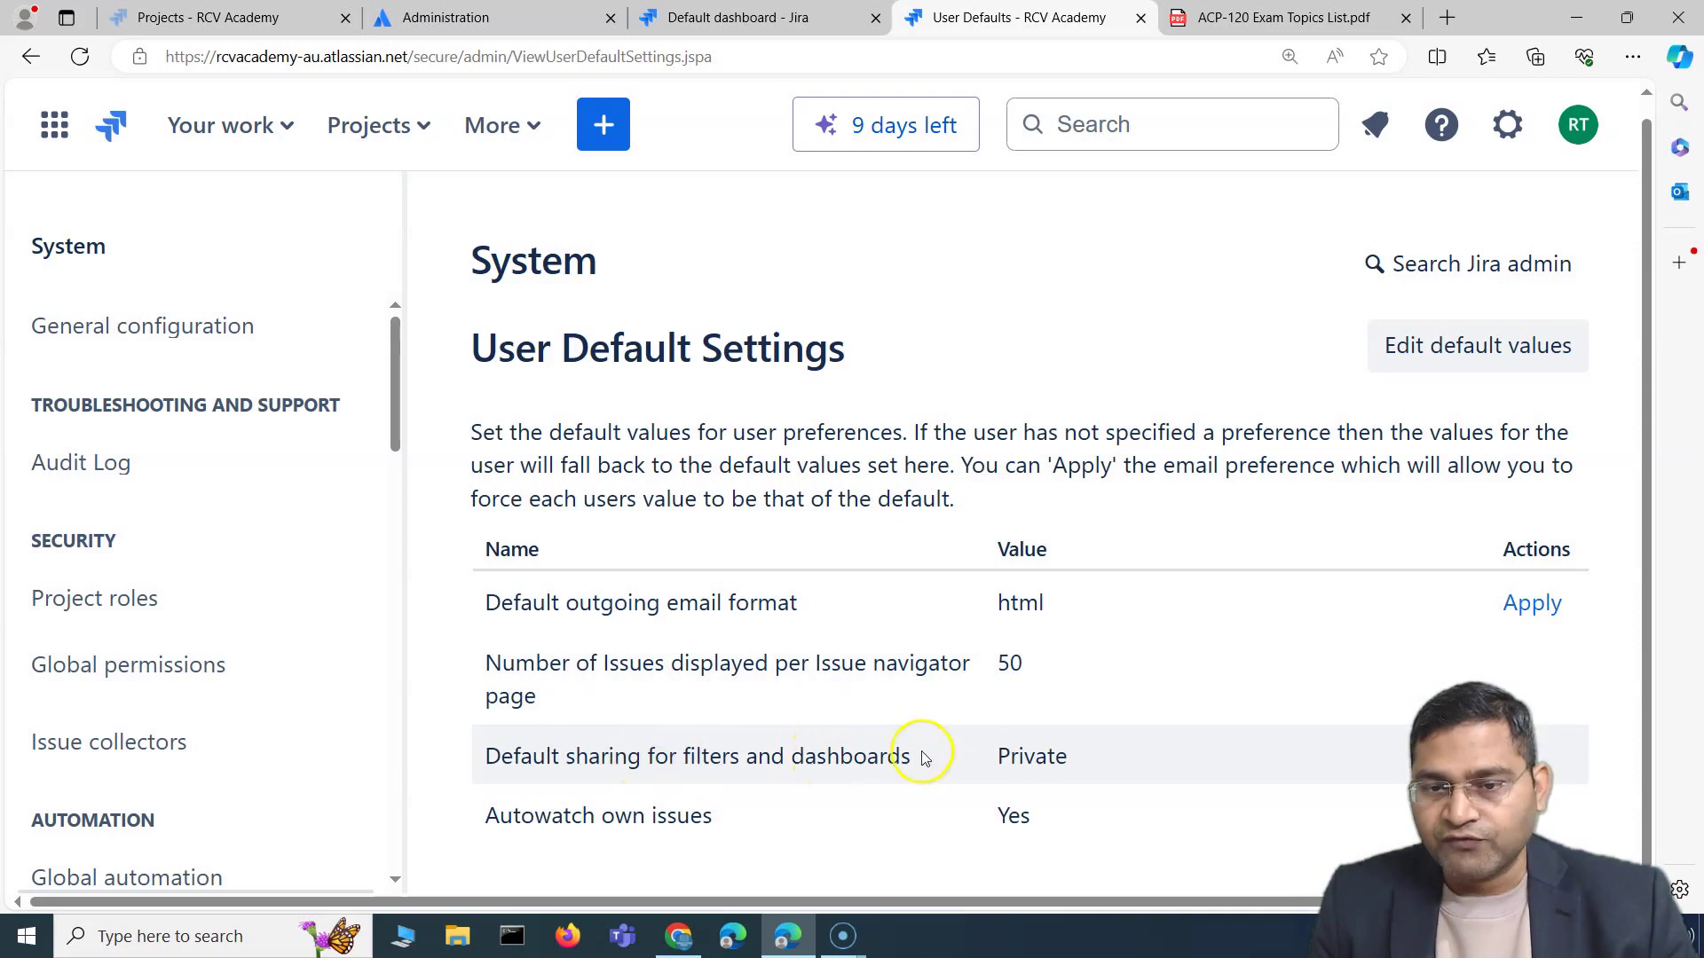
left_click_drag(998, 753, 1076, 753)
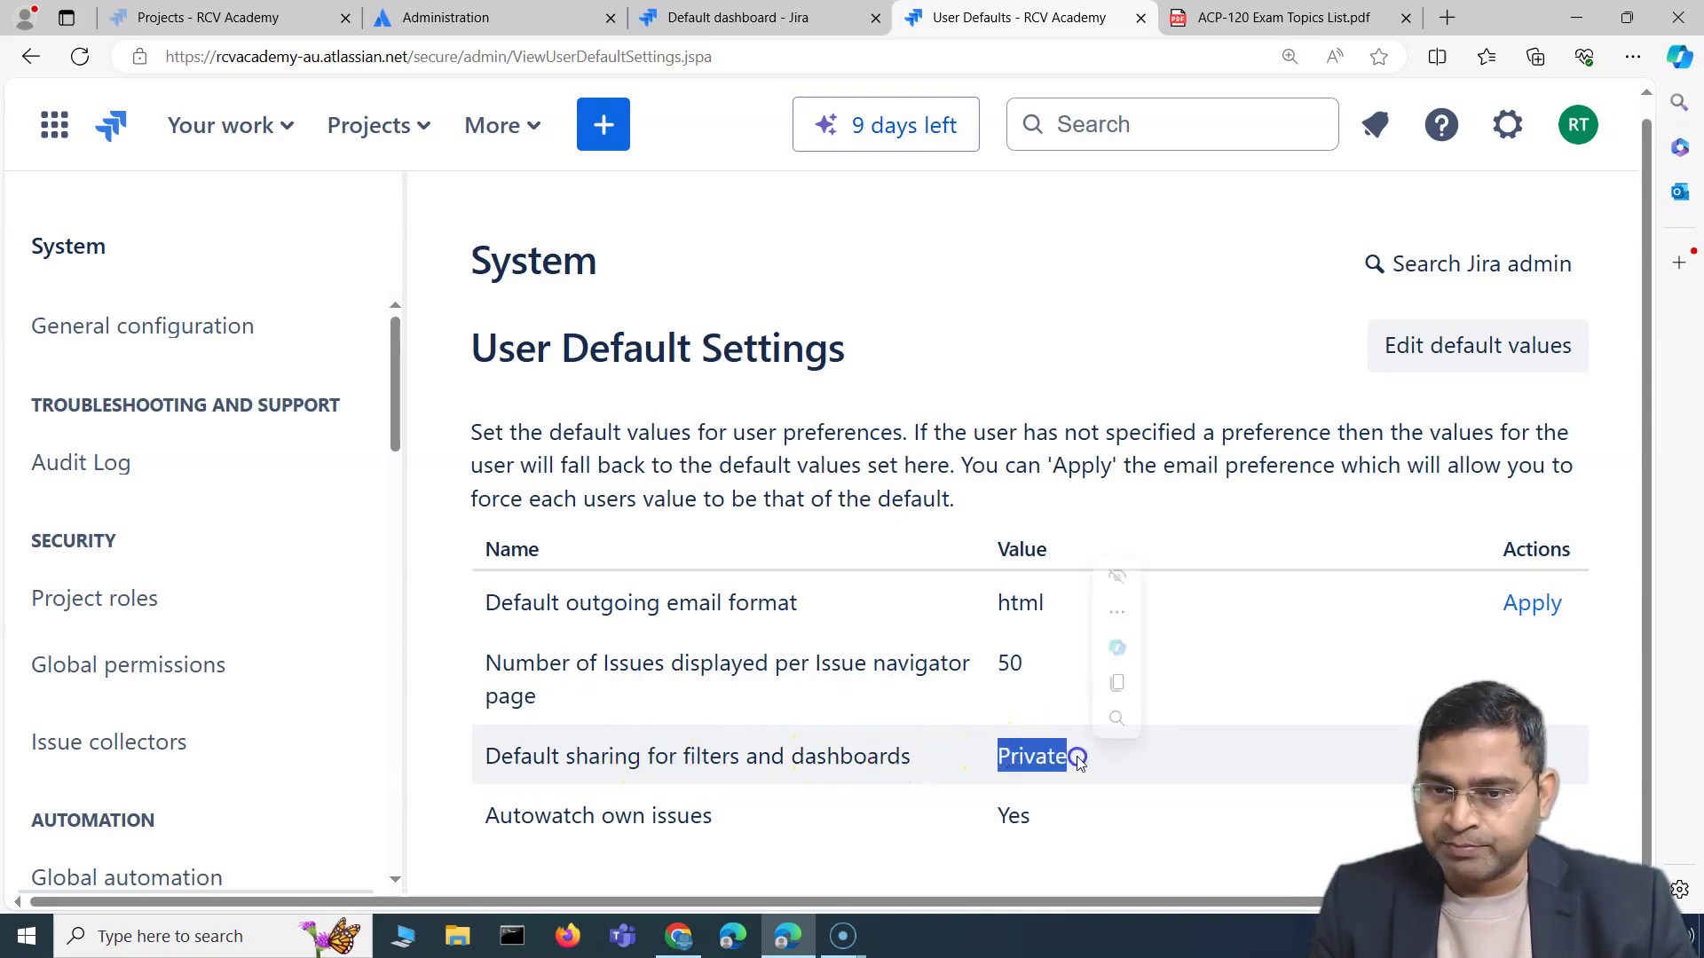
left_click(1133, 765)
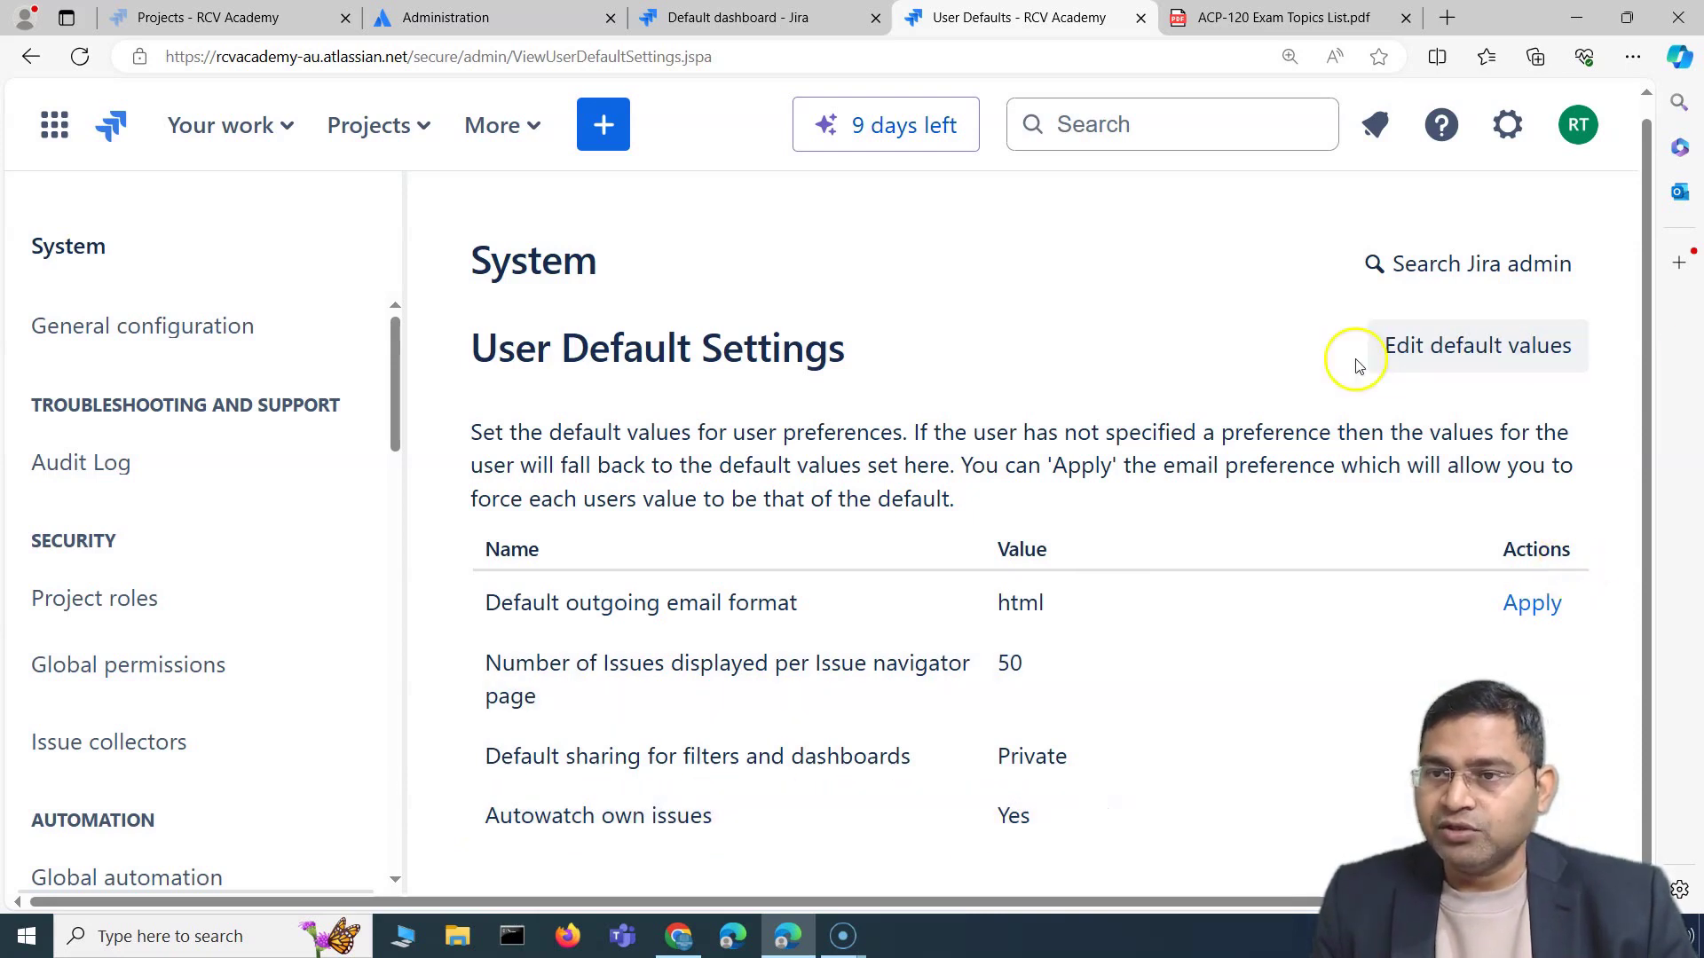
Step: Open the user default values for editing, check the email format options and try Public as the default access
left_click(1533, 352)
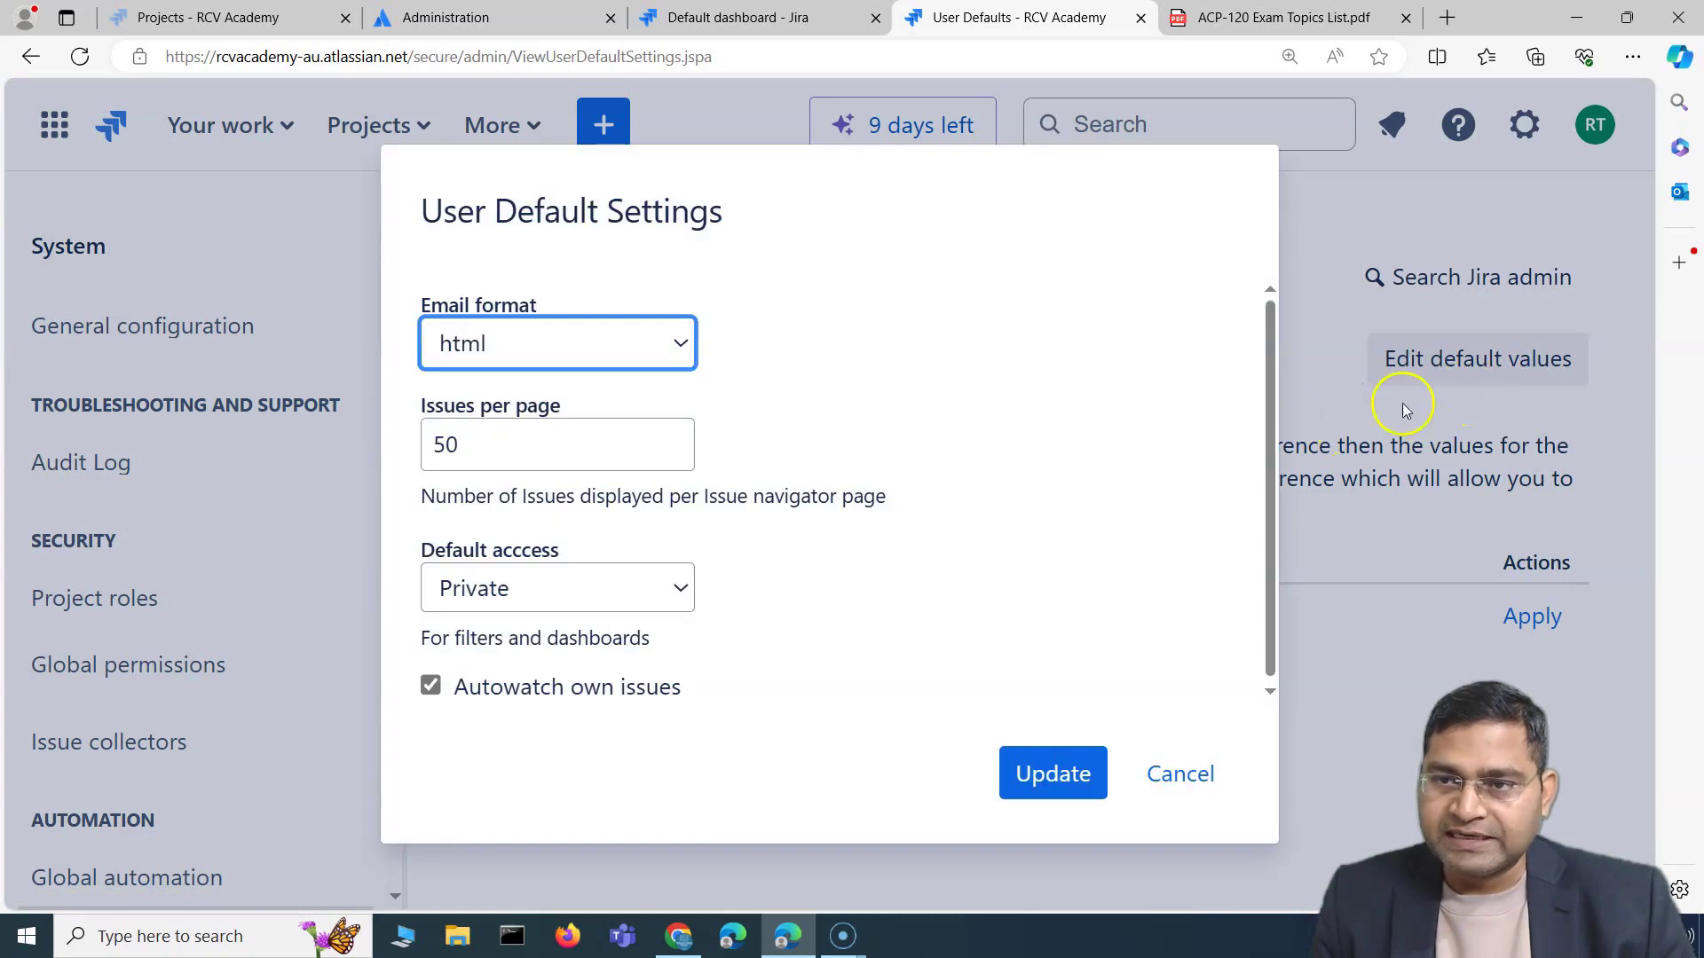
left_click(617, 345)
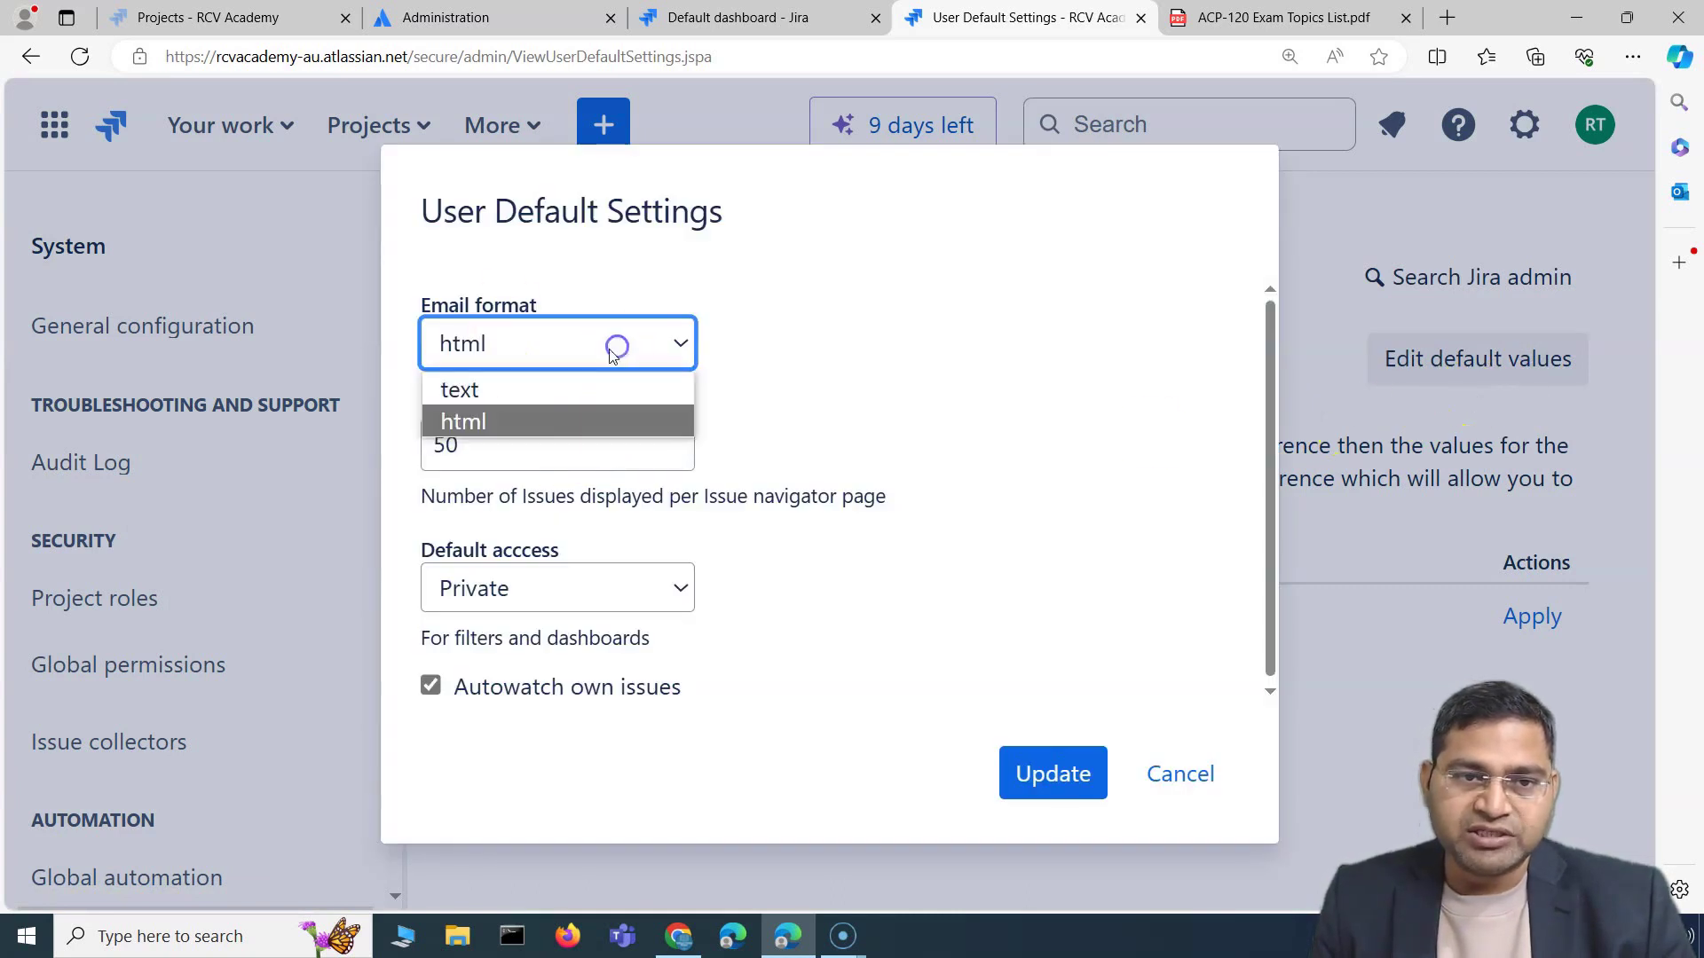
left_click(1098, 373)
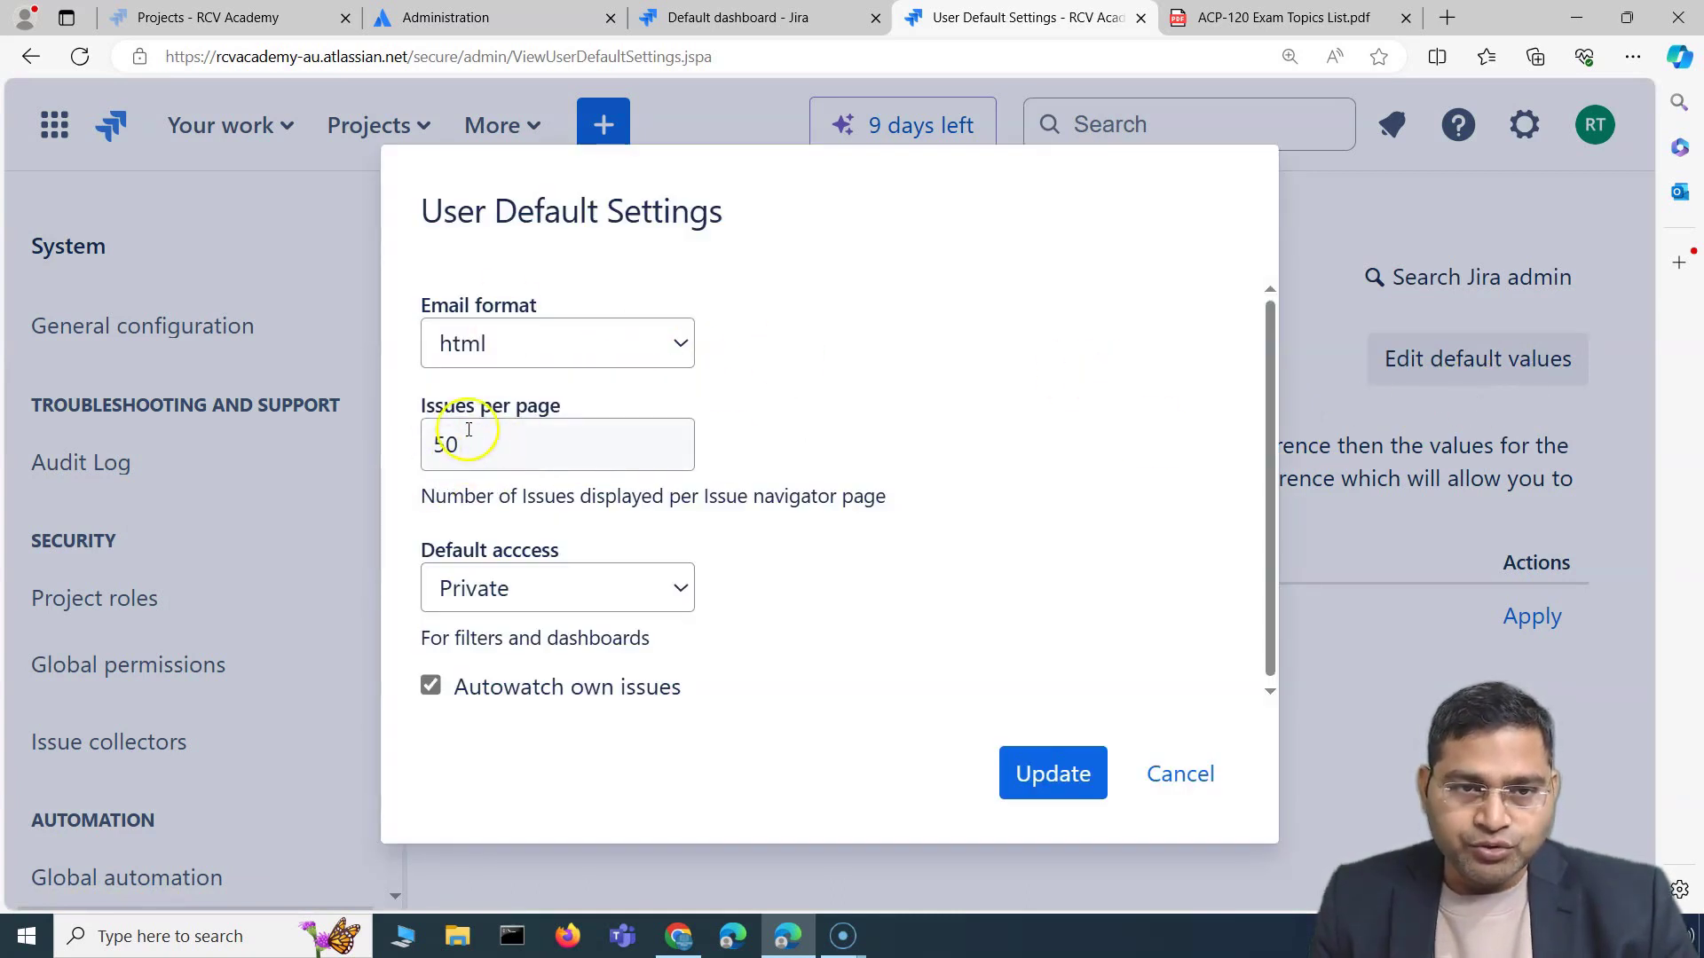
left_click(539, 590)
left_click(850, 566)
left_click(495, 587)
left_click(479, 632)
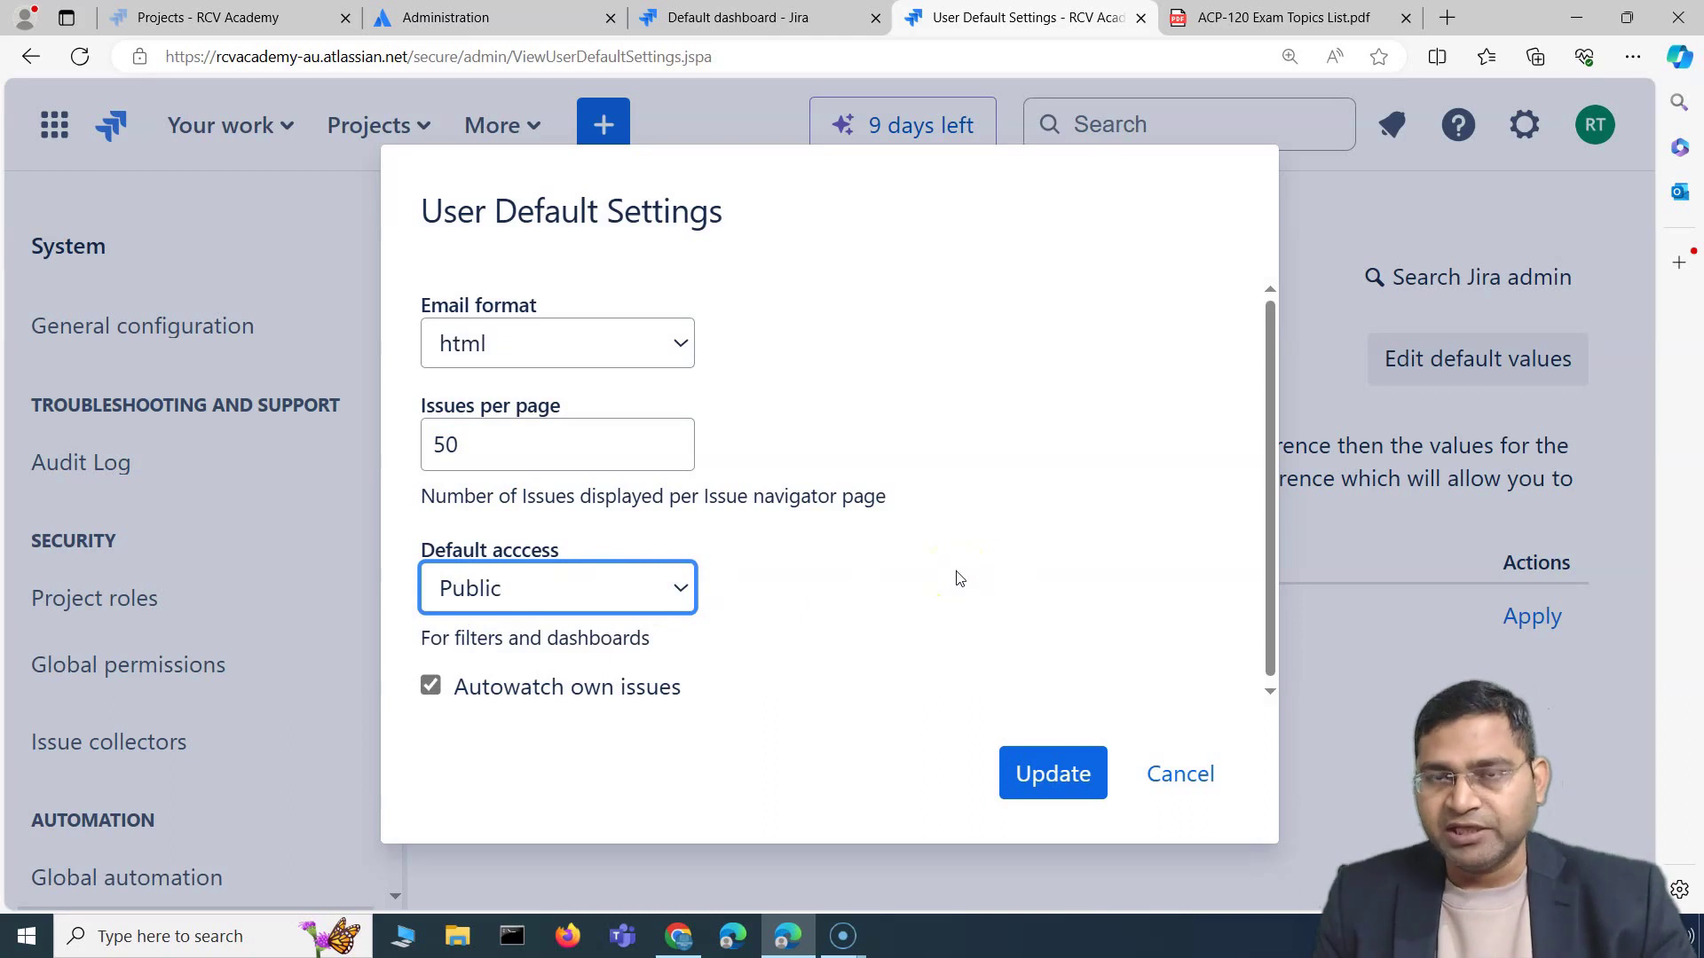
left_click(627, 585)
left_click(625, 585)
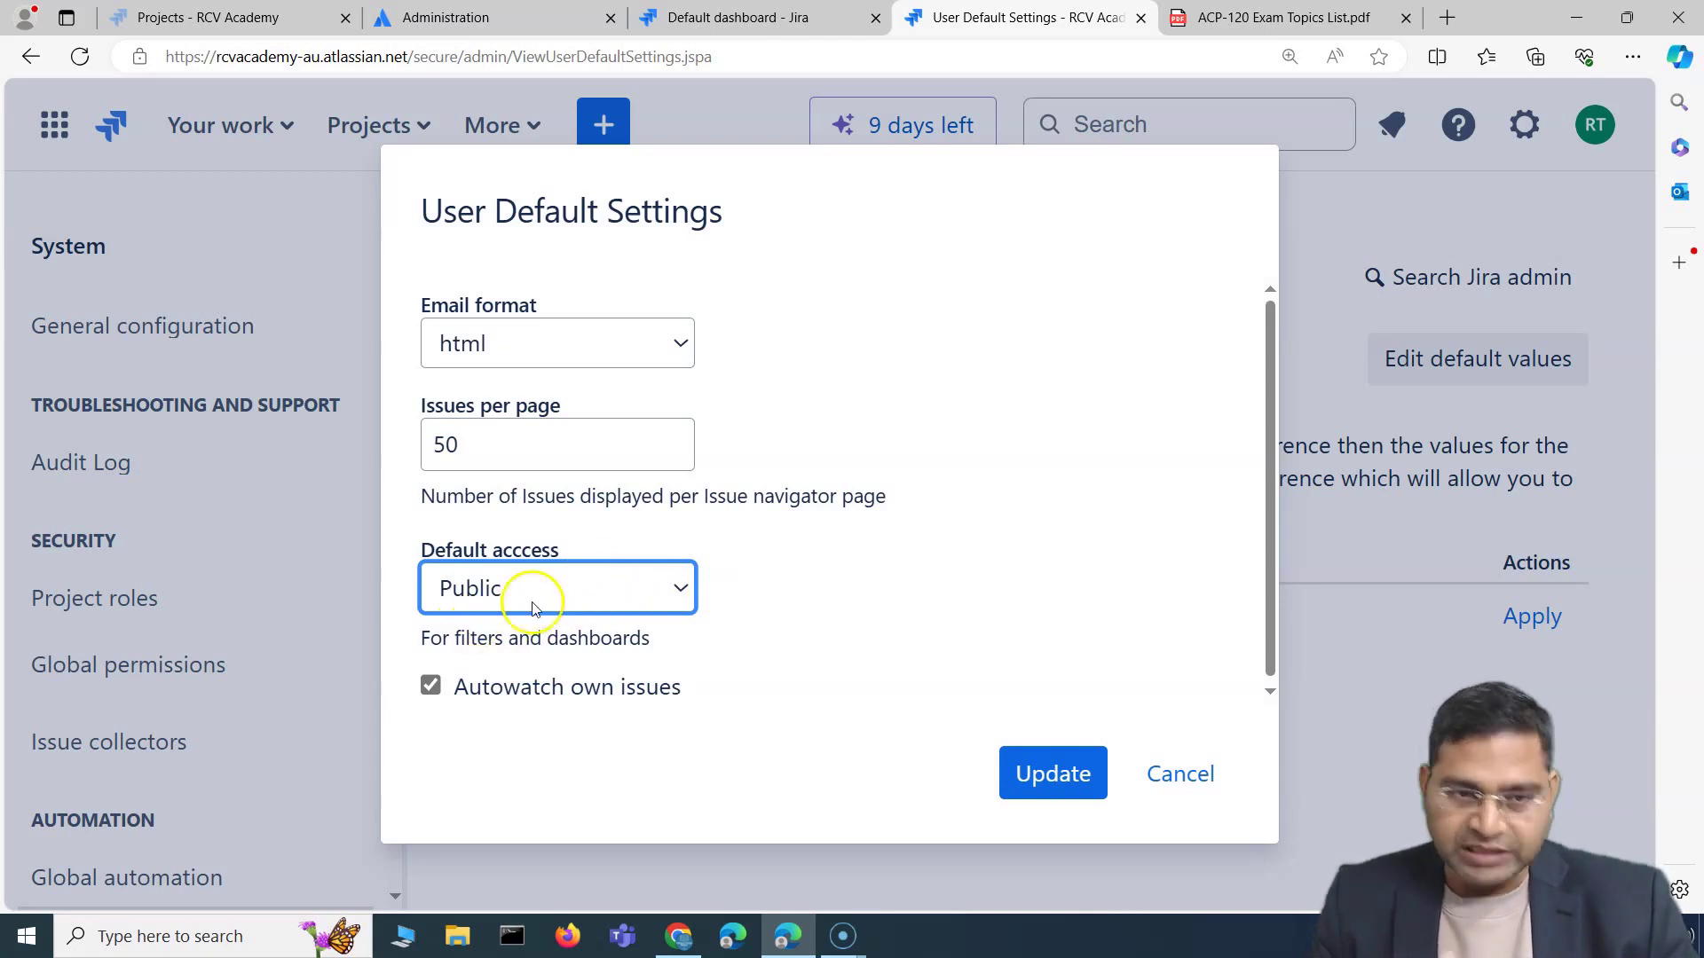
Step: Try toggling Autowatch own issues, return the default access to Private and cancel editing the user defaults
left_click(430, 686)
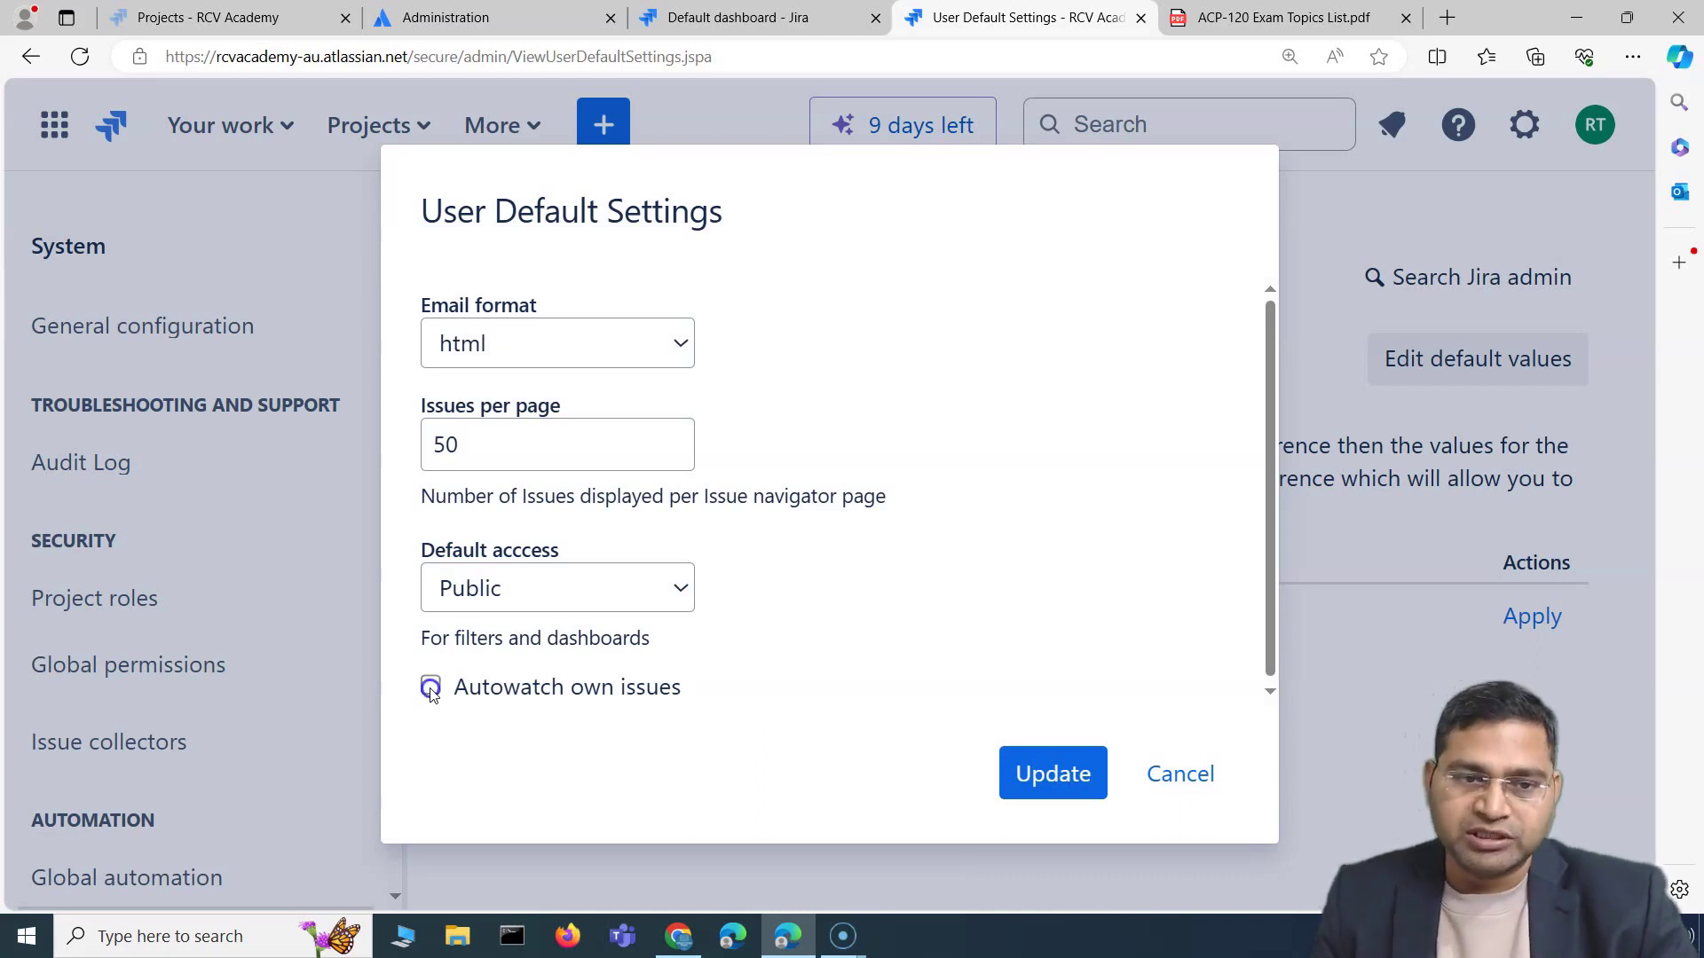
left_click(521, 597)
left_click(471, 665)
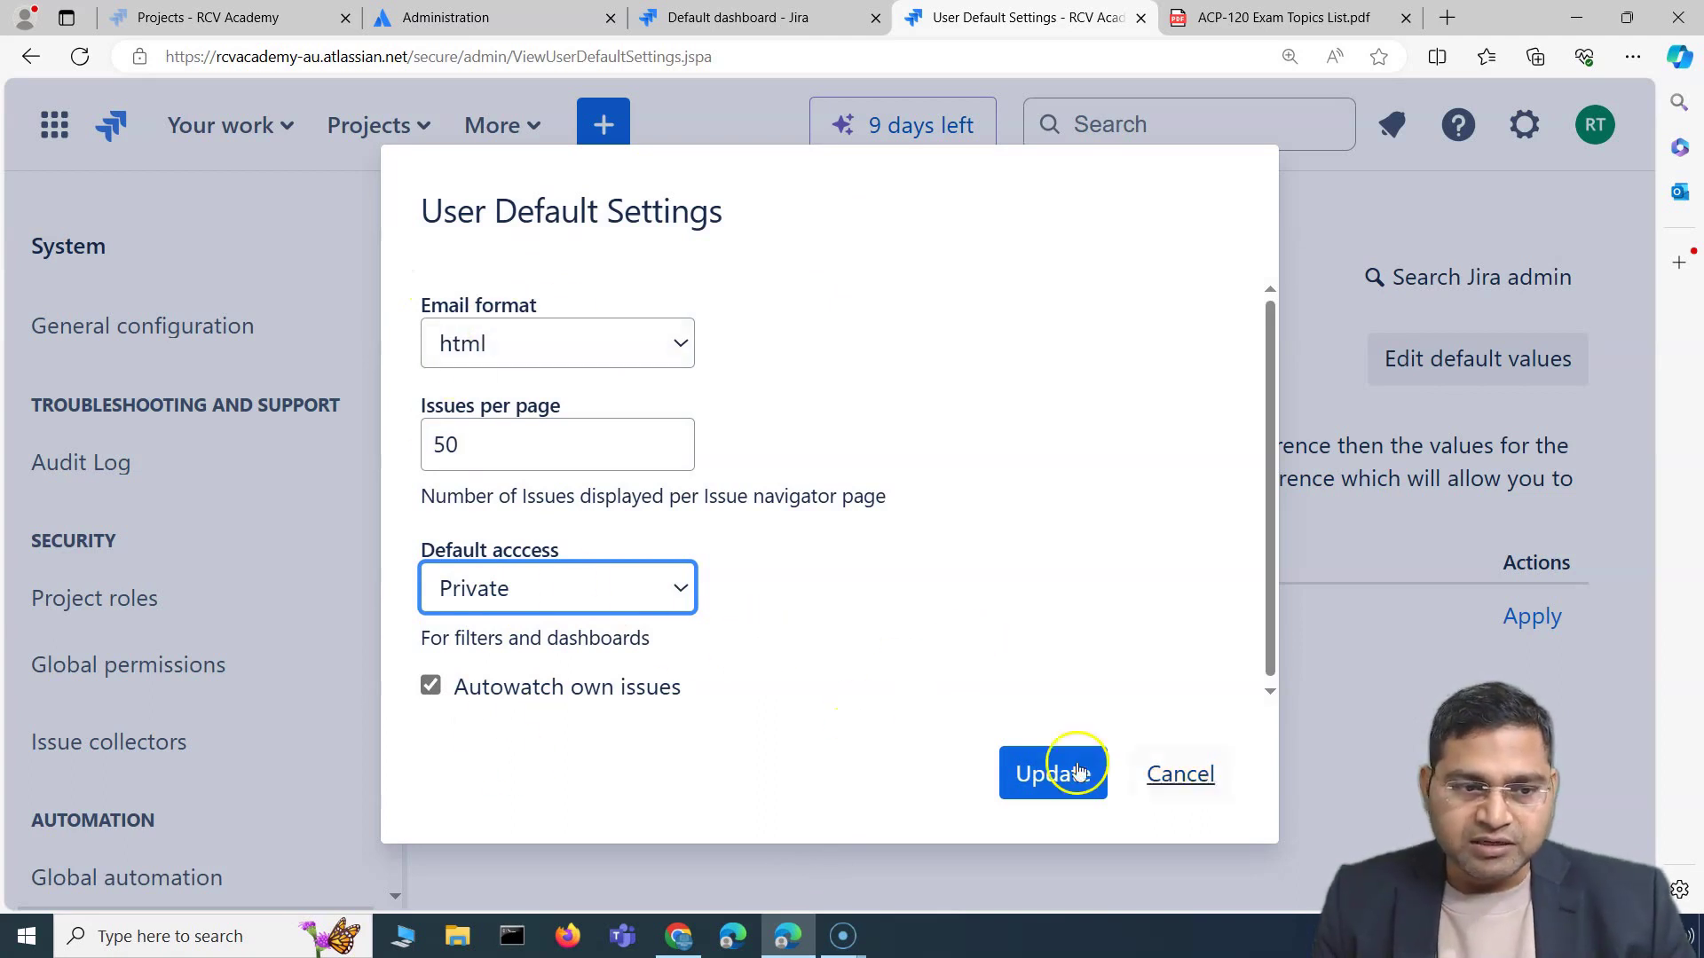
left_click(1181, 774)
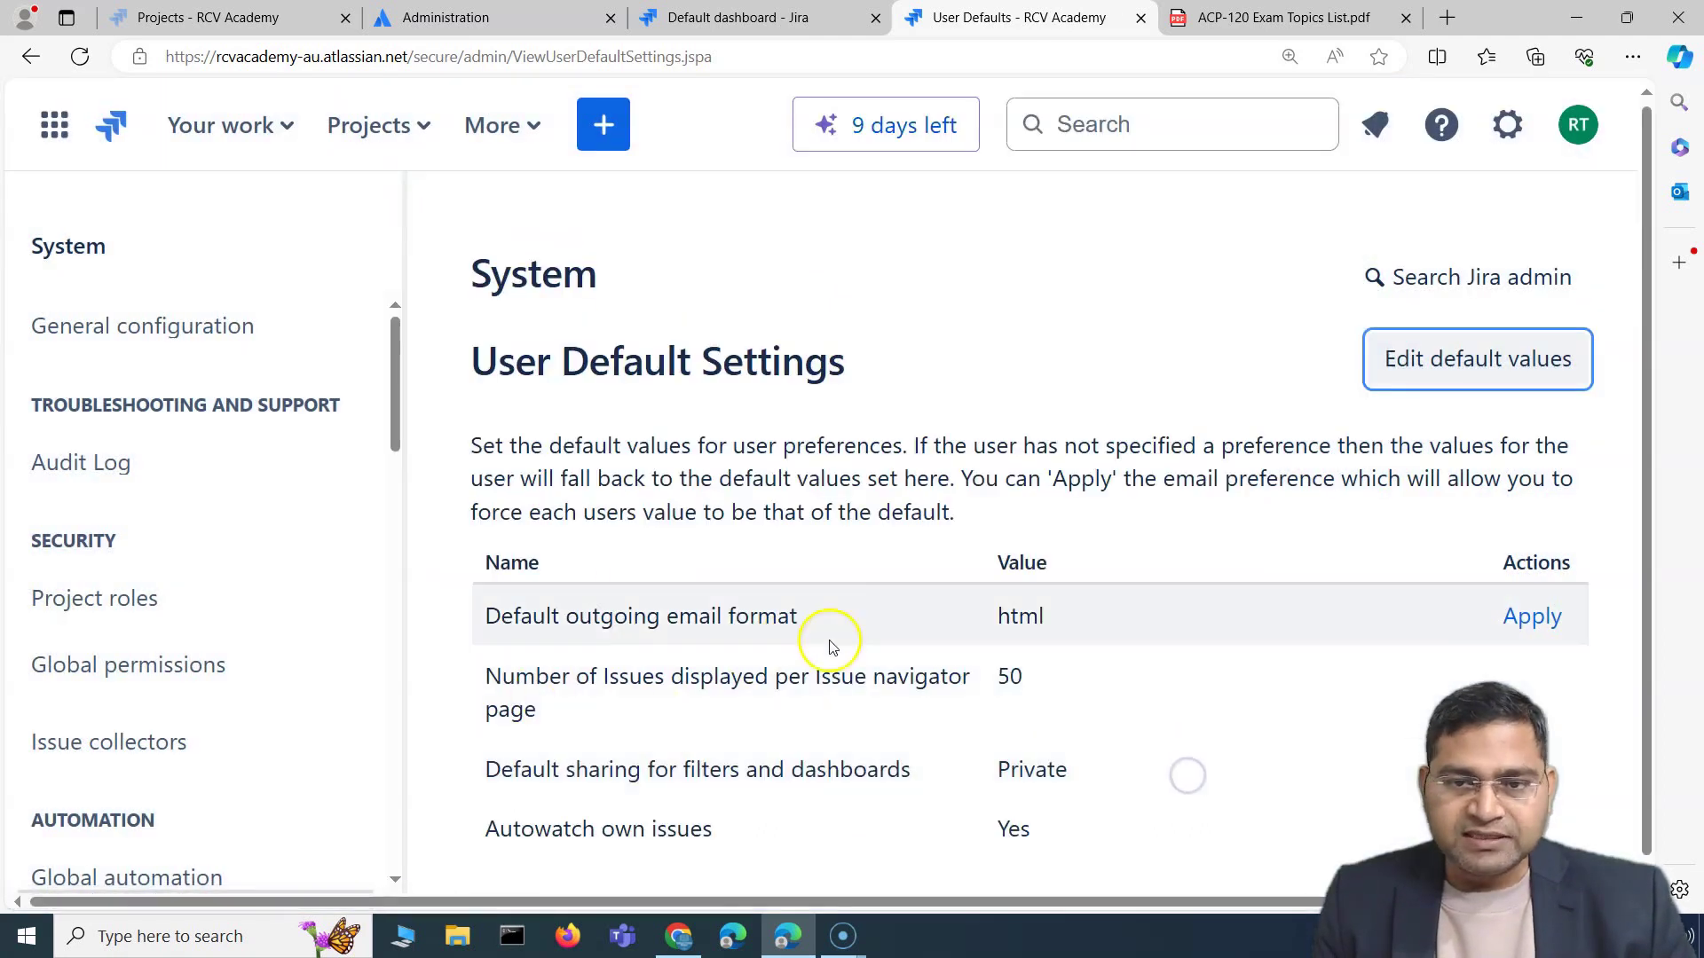
Step: Open the Default dashboard configuration page of the system settings
scroll(195, 617, "down", 6)
left_click(145, 515)
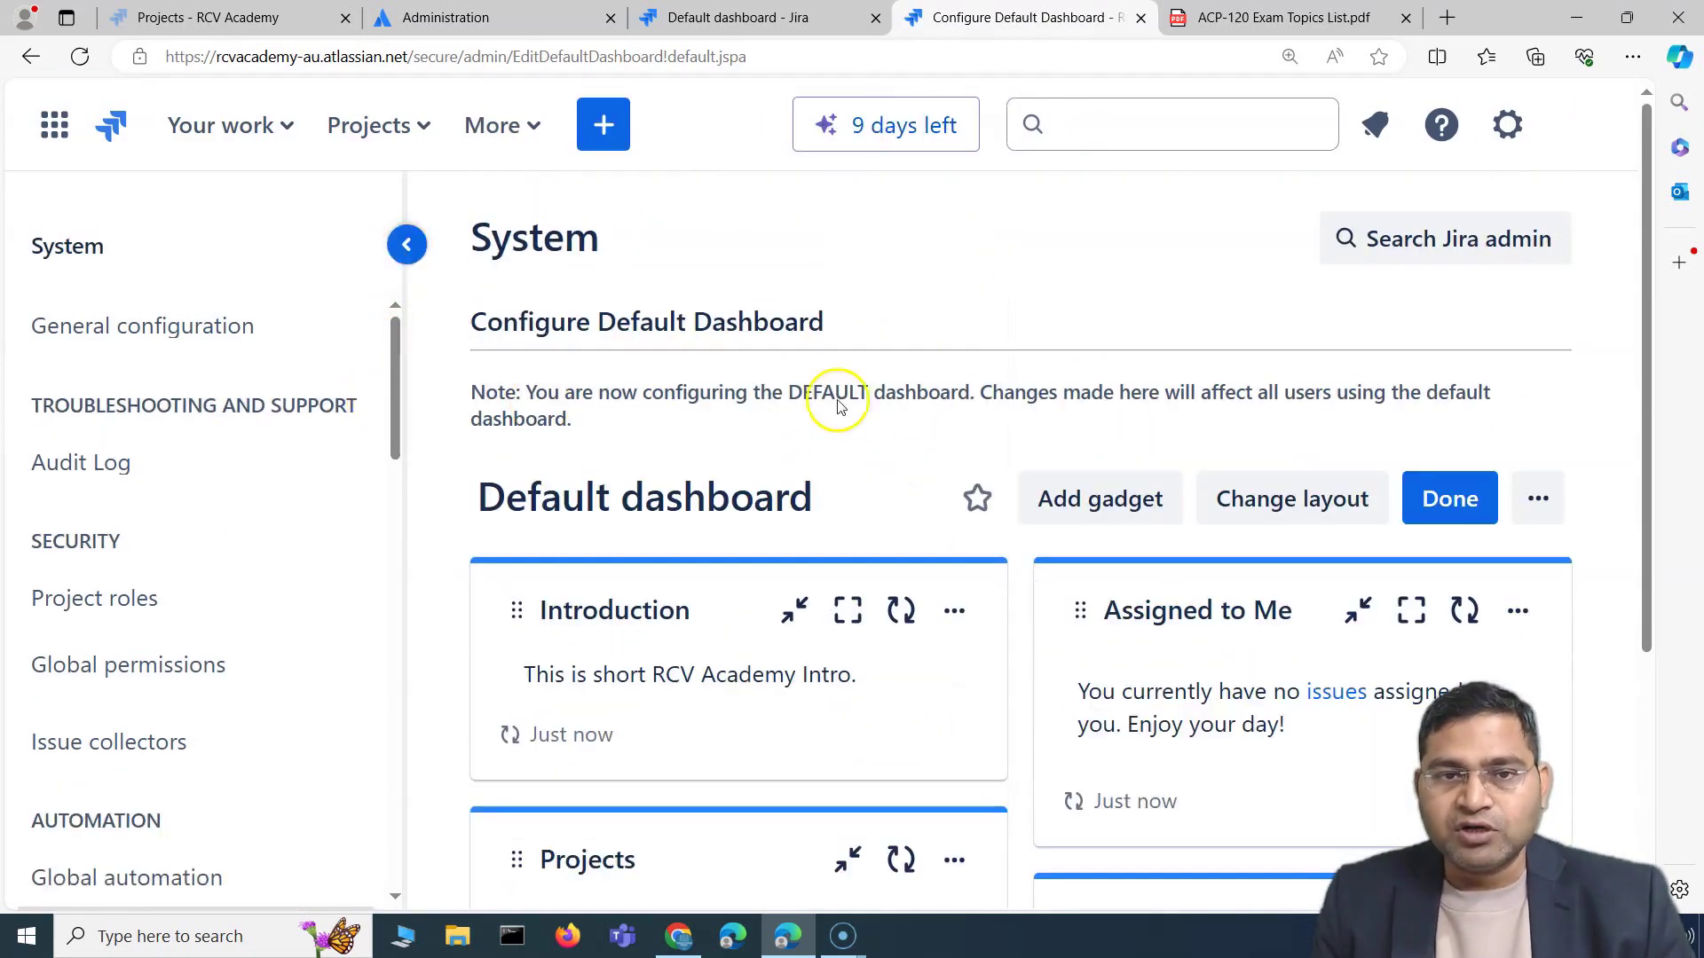
Step: Examine the gadgets placed on the default dashboard, from Introduction and Projects to Assigned to Me and Activity Streams
scroll(917, 526, "down", 1)
scroll(608, 449, "down", 1)
scroll(601, 589, "up", 2)
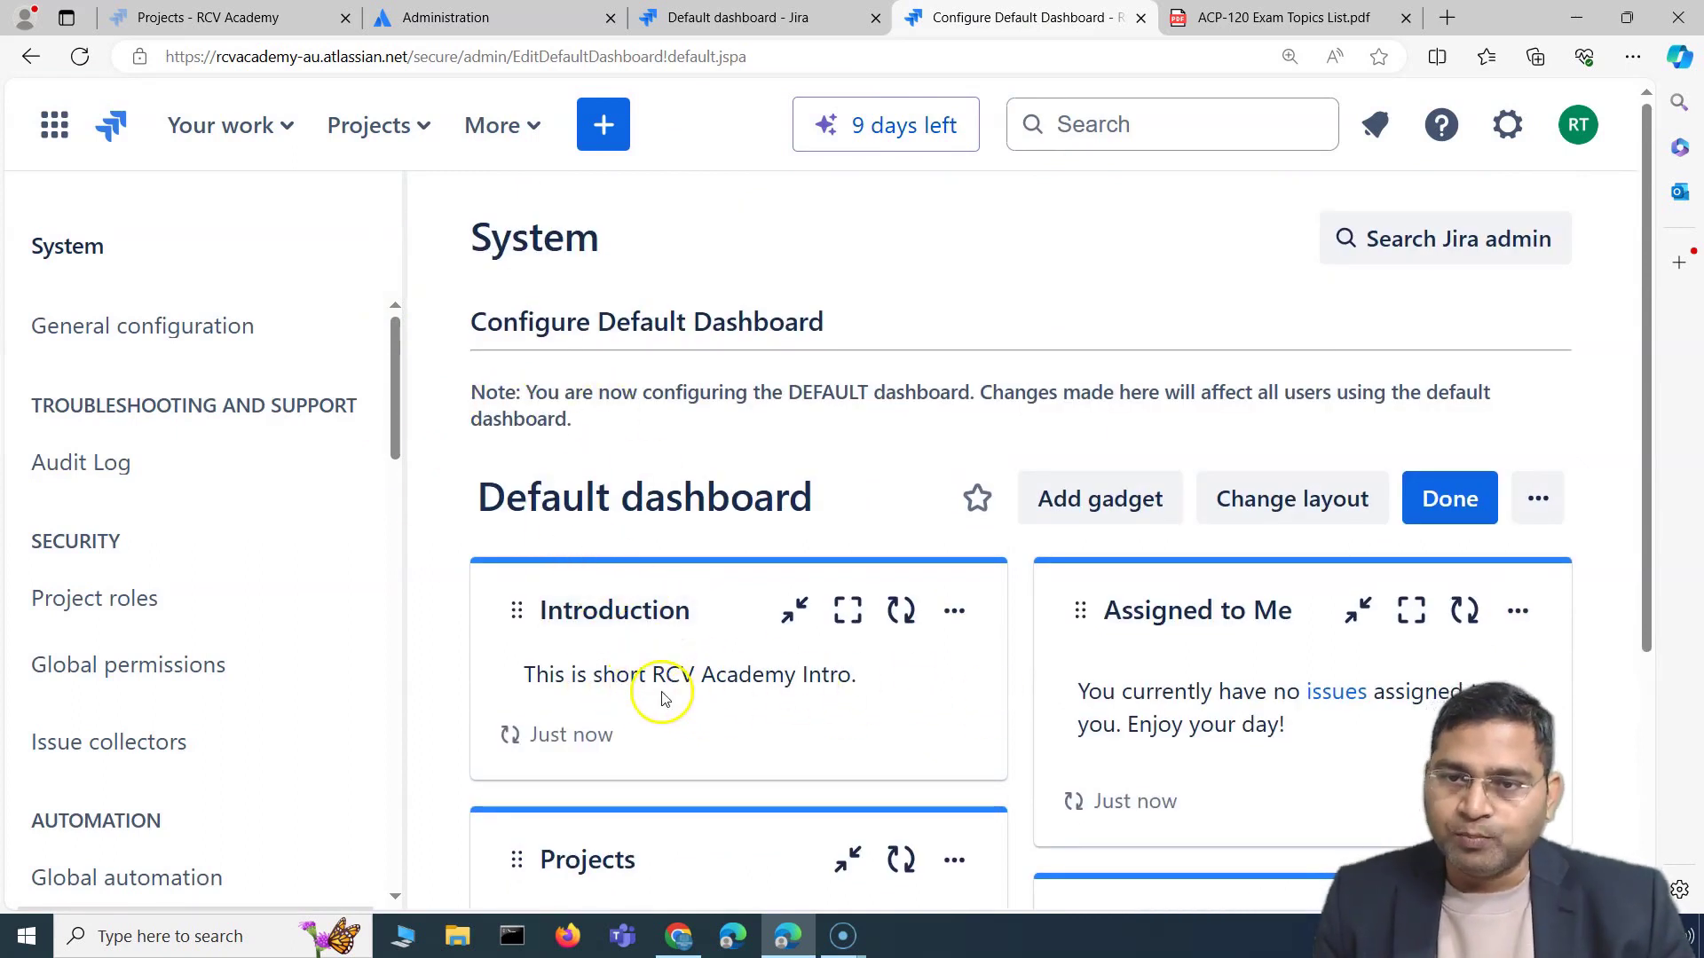
scroll(661, 698, "down", 1)
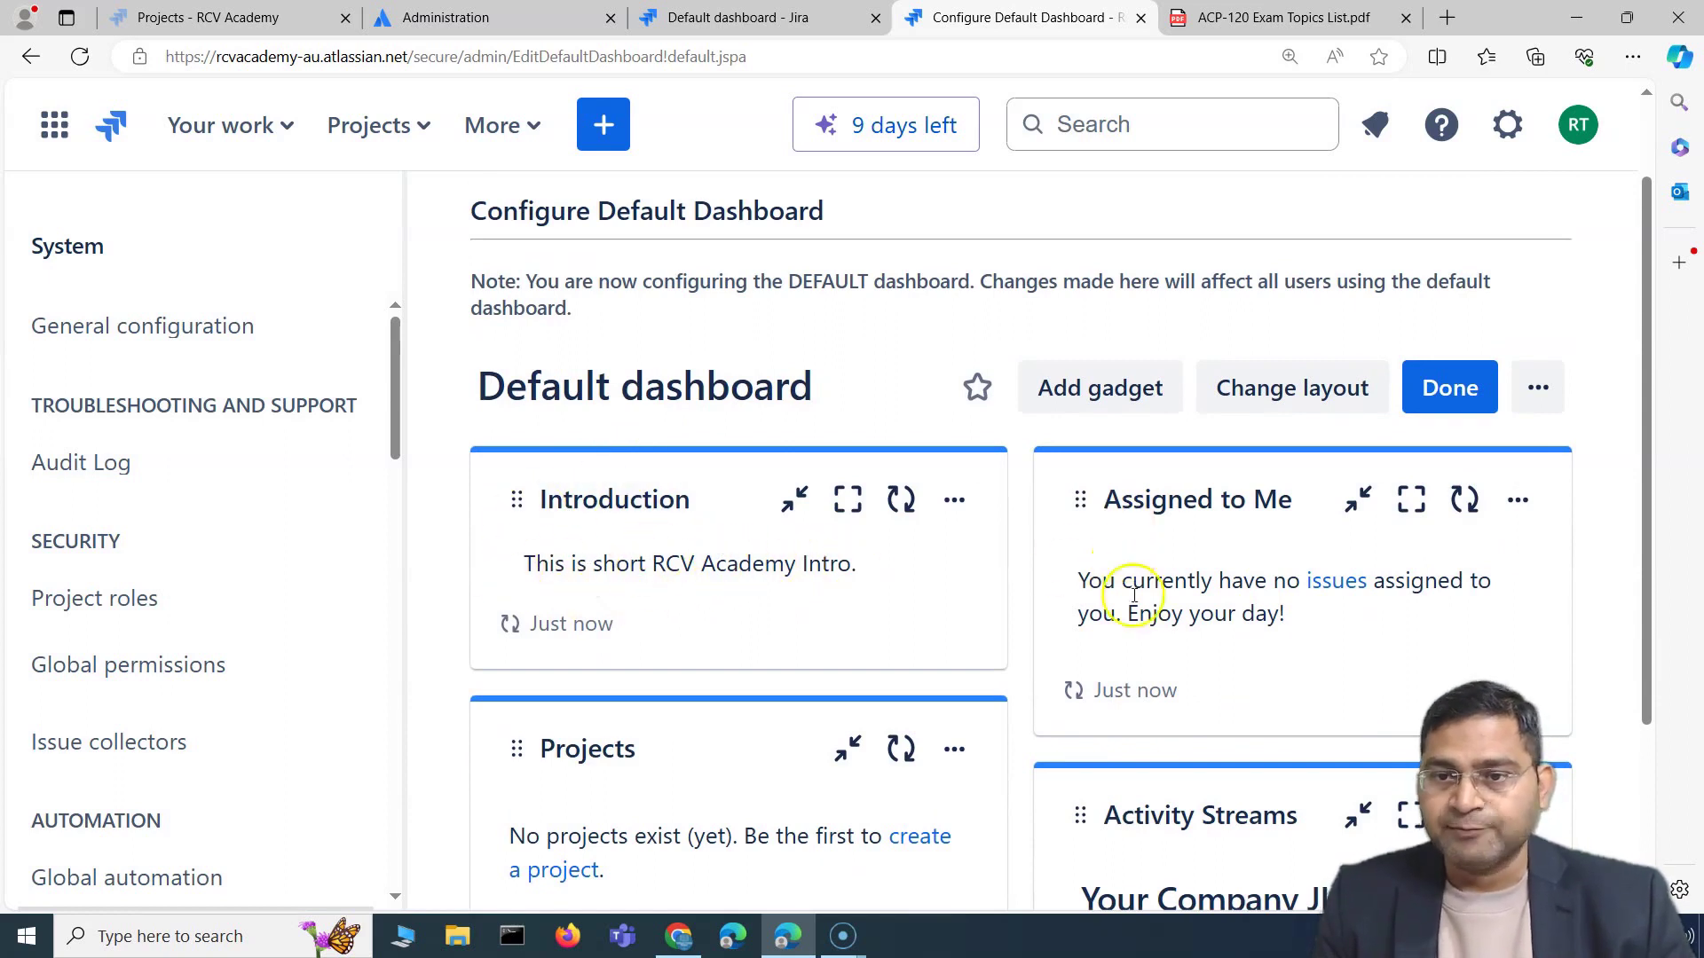
scroll(1243, 599, "down", 2)
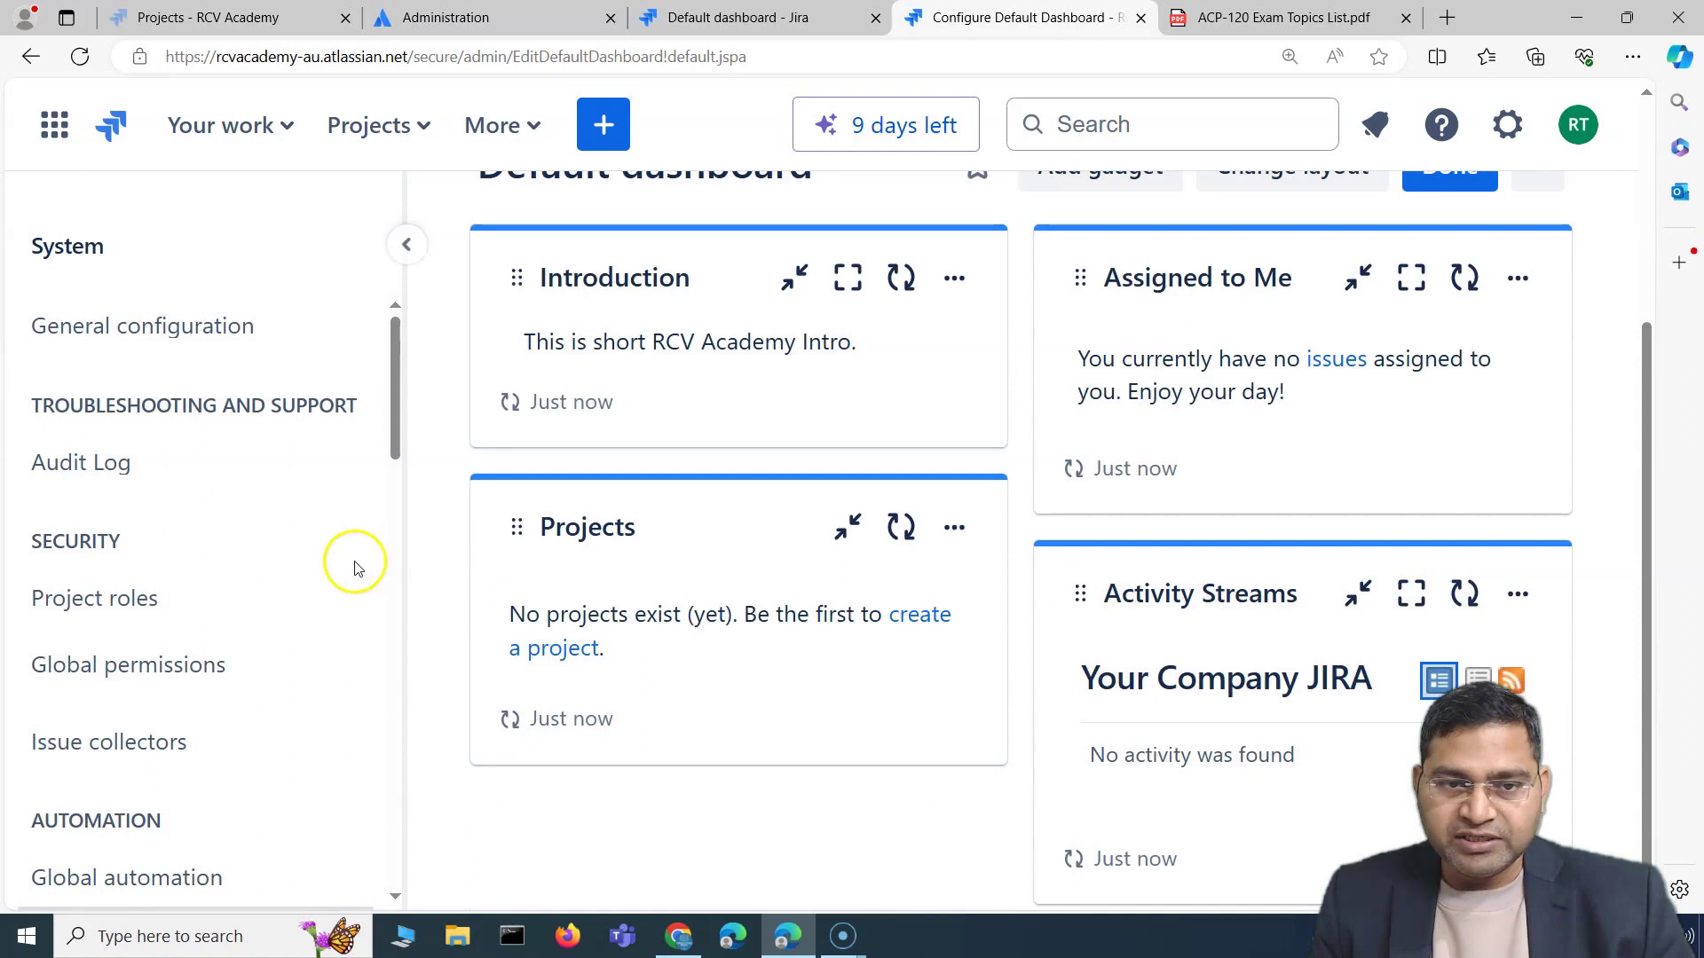
scroll(976, 656, "down", 1)
scroll(788, 710, "up", 3)
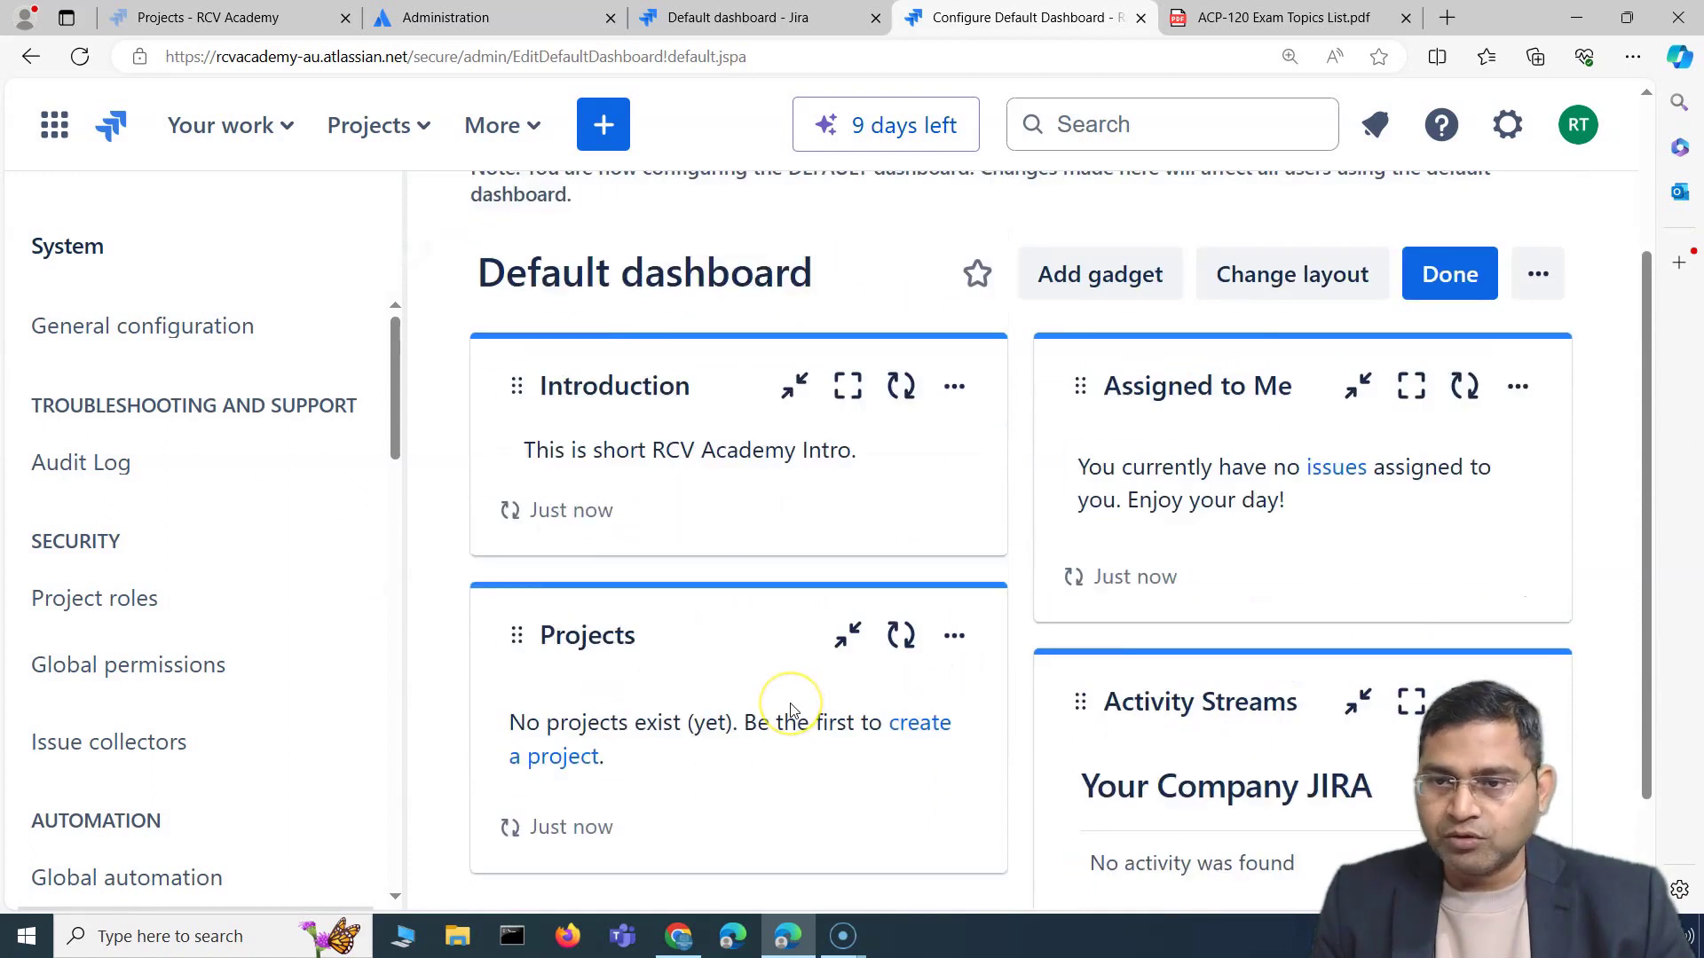
scroll(817, 701, "down", 3)
scroll(848, 687, "up", 3)
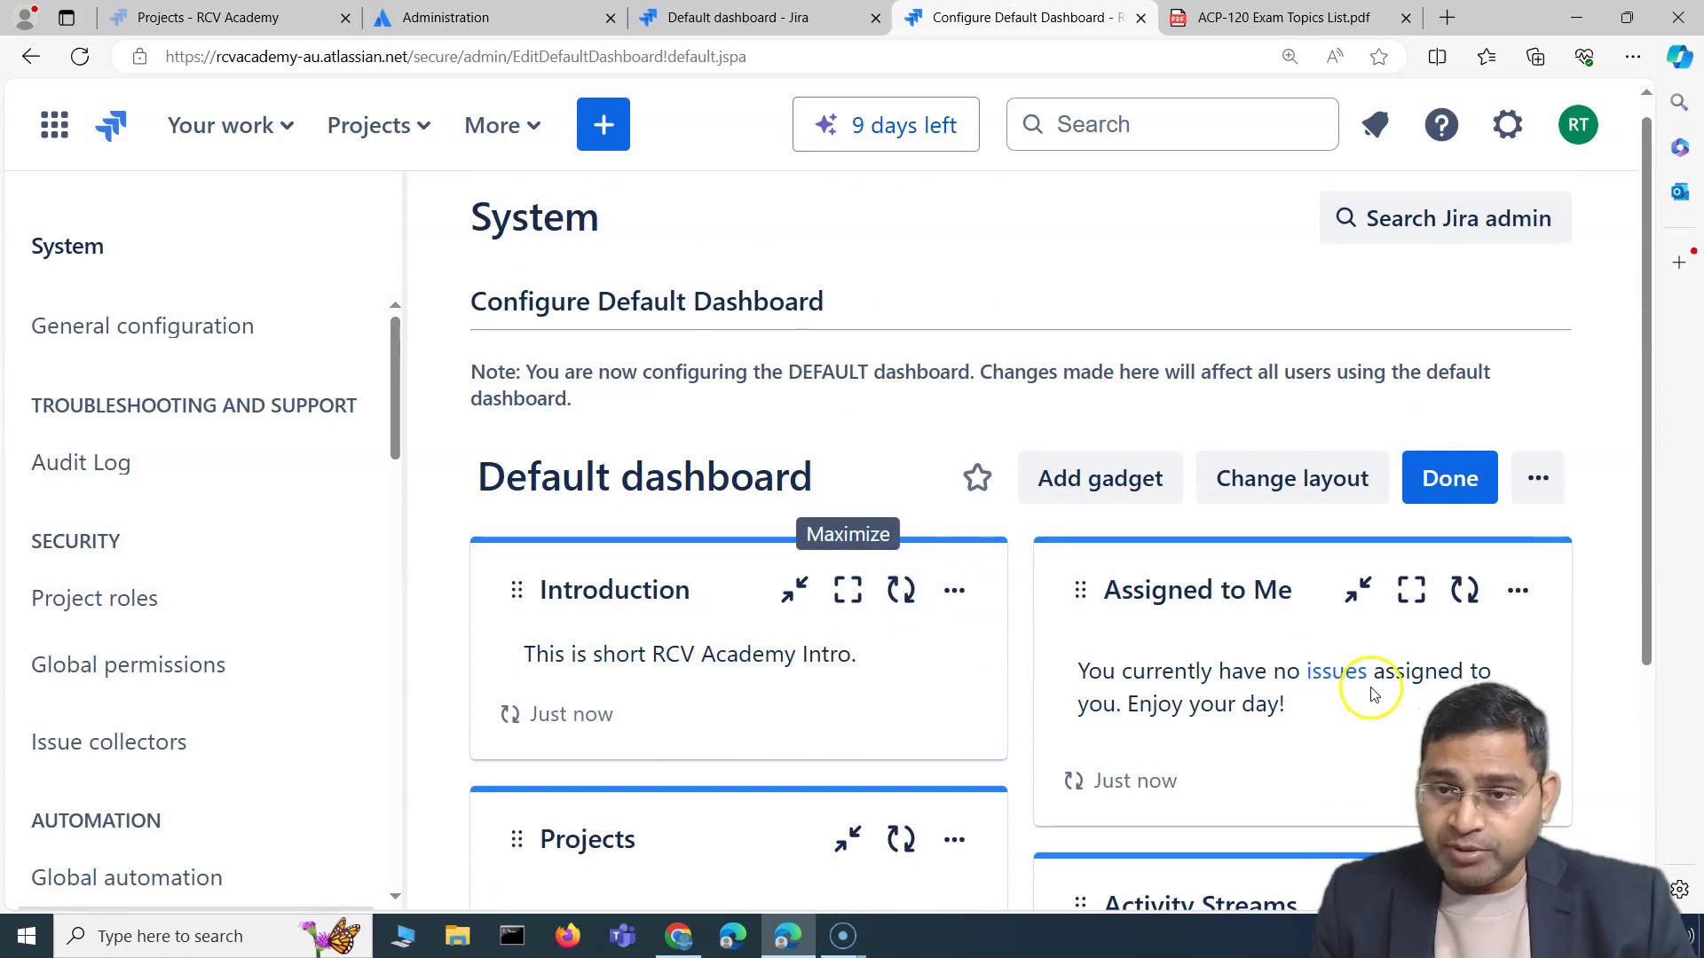
Step: Set the gadget highlight colors to yellow for Assigned to Me, purple for Introduction and green for Activity Streams
left_click(1519, 593)
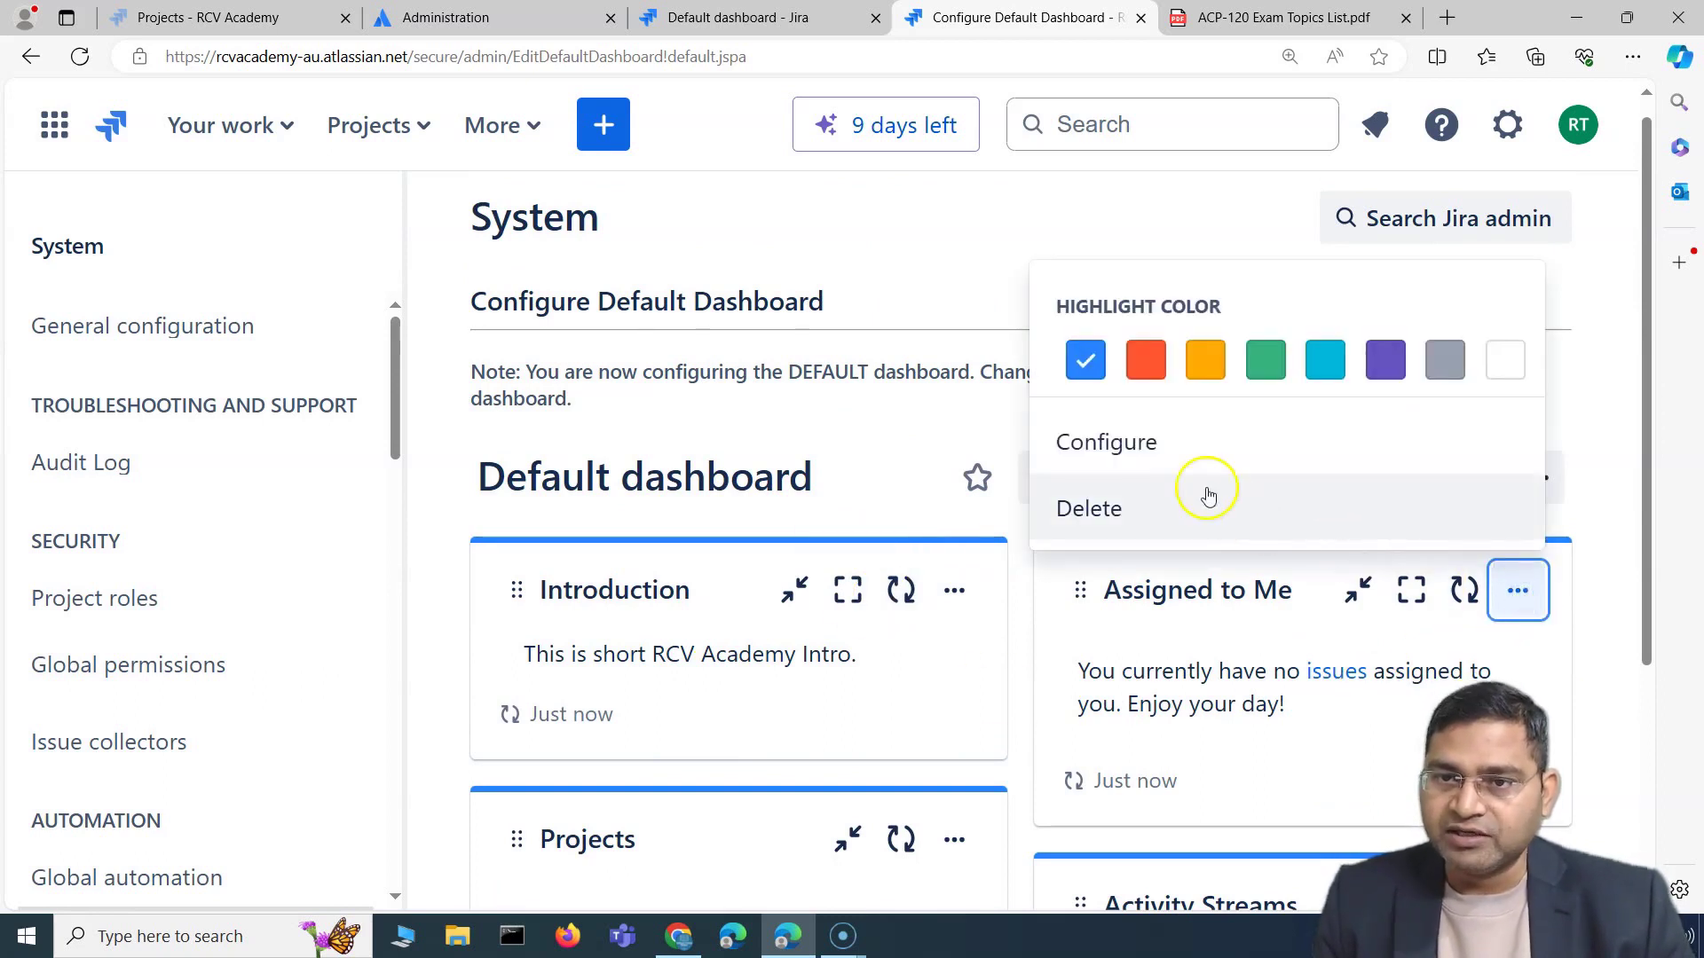
left_click(1203, 362)
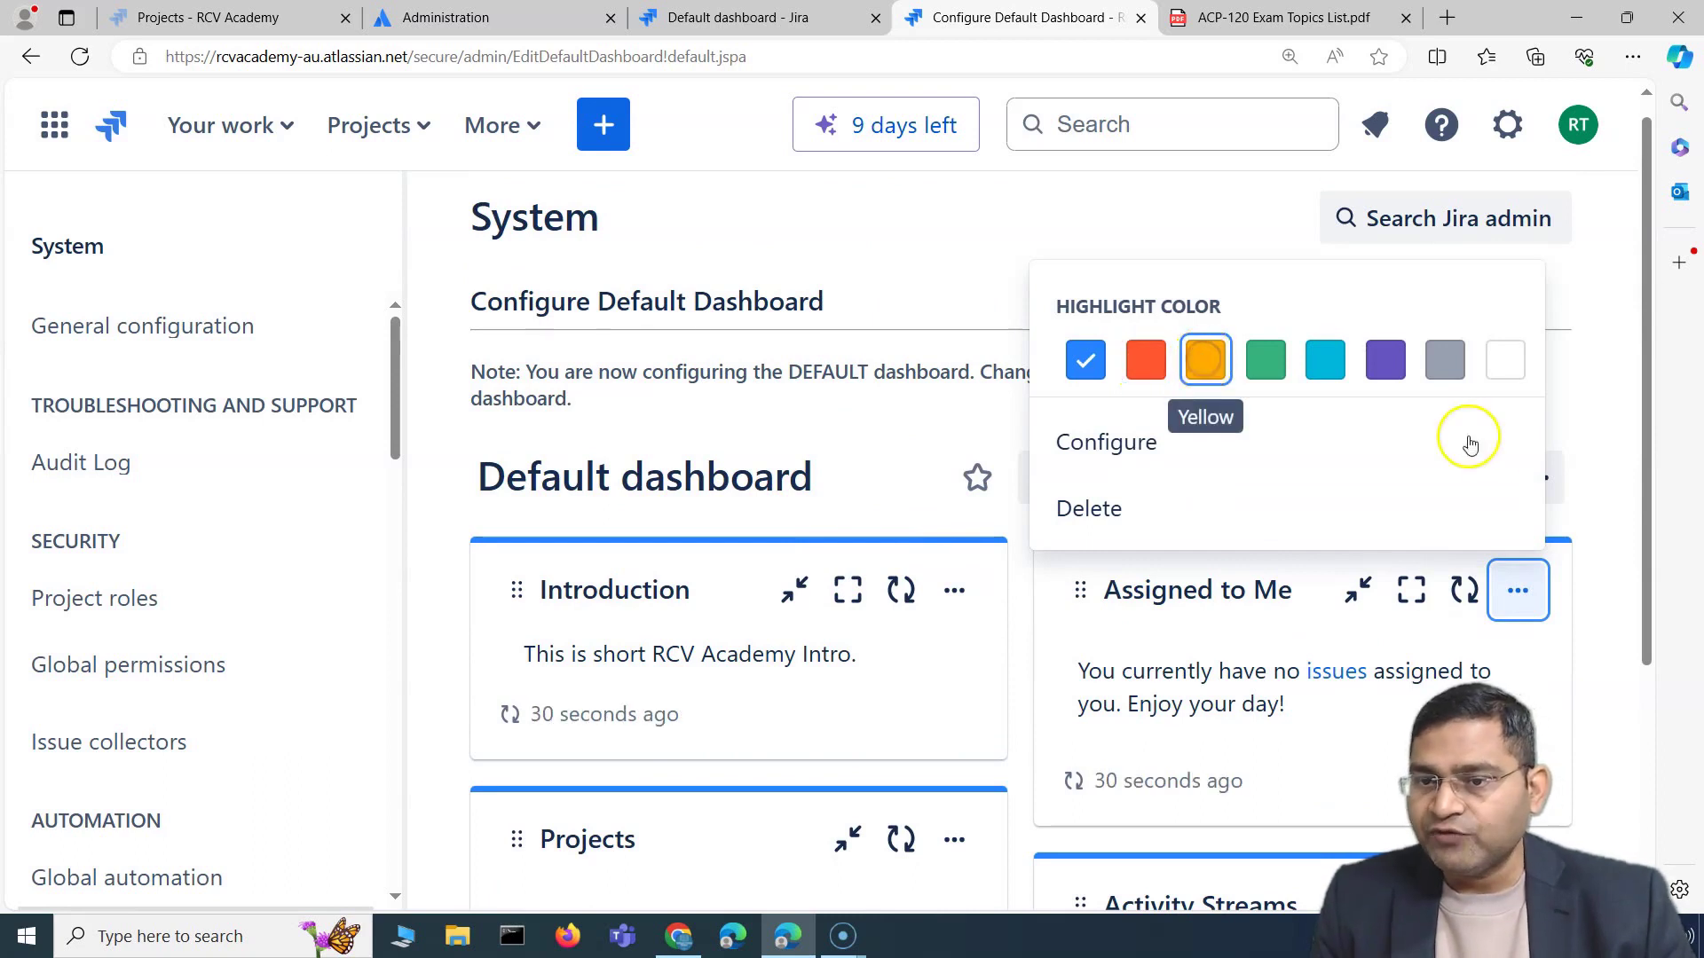
left_click(954, 591)
left_click(820, 726)
scroll(879, 763, "down", 3)
left_click(1519, 574)
left_click(1265, 343)
scroll(932, 695, "up", 3)
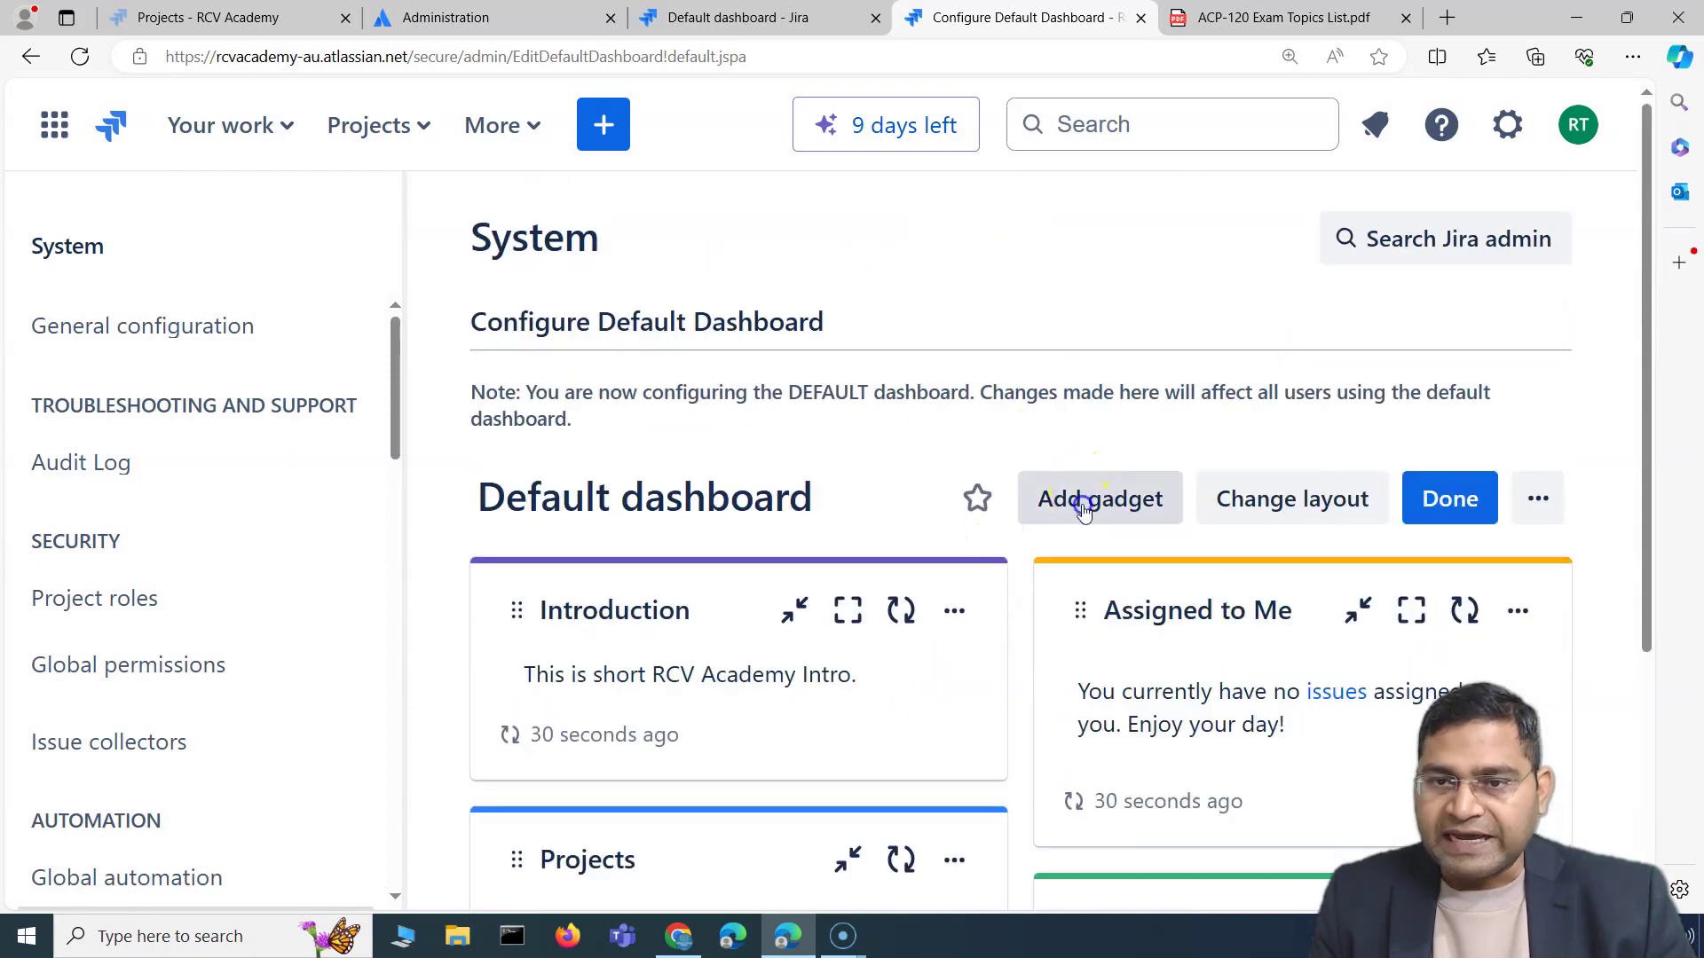
Step: Add the Created vs. Resolved Chart gadget to the default dashboard and close the gadget list
left_click(1082, 490)
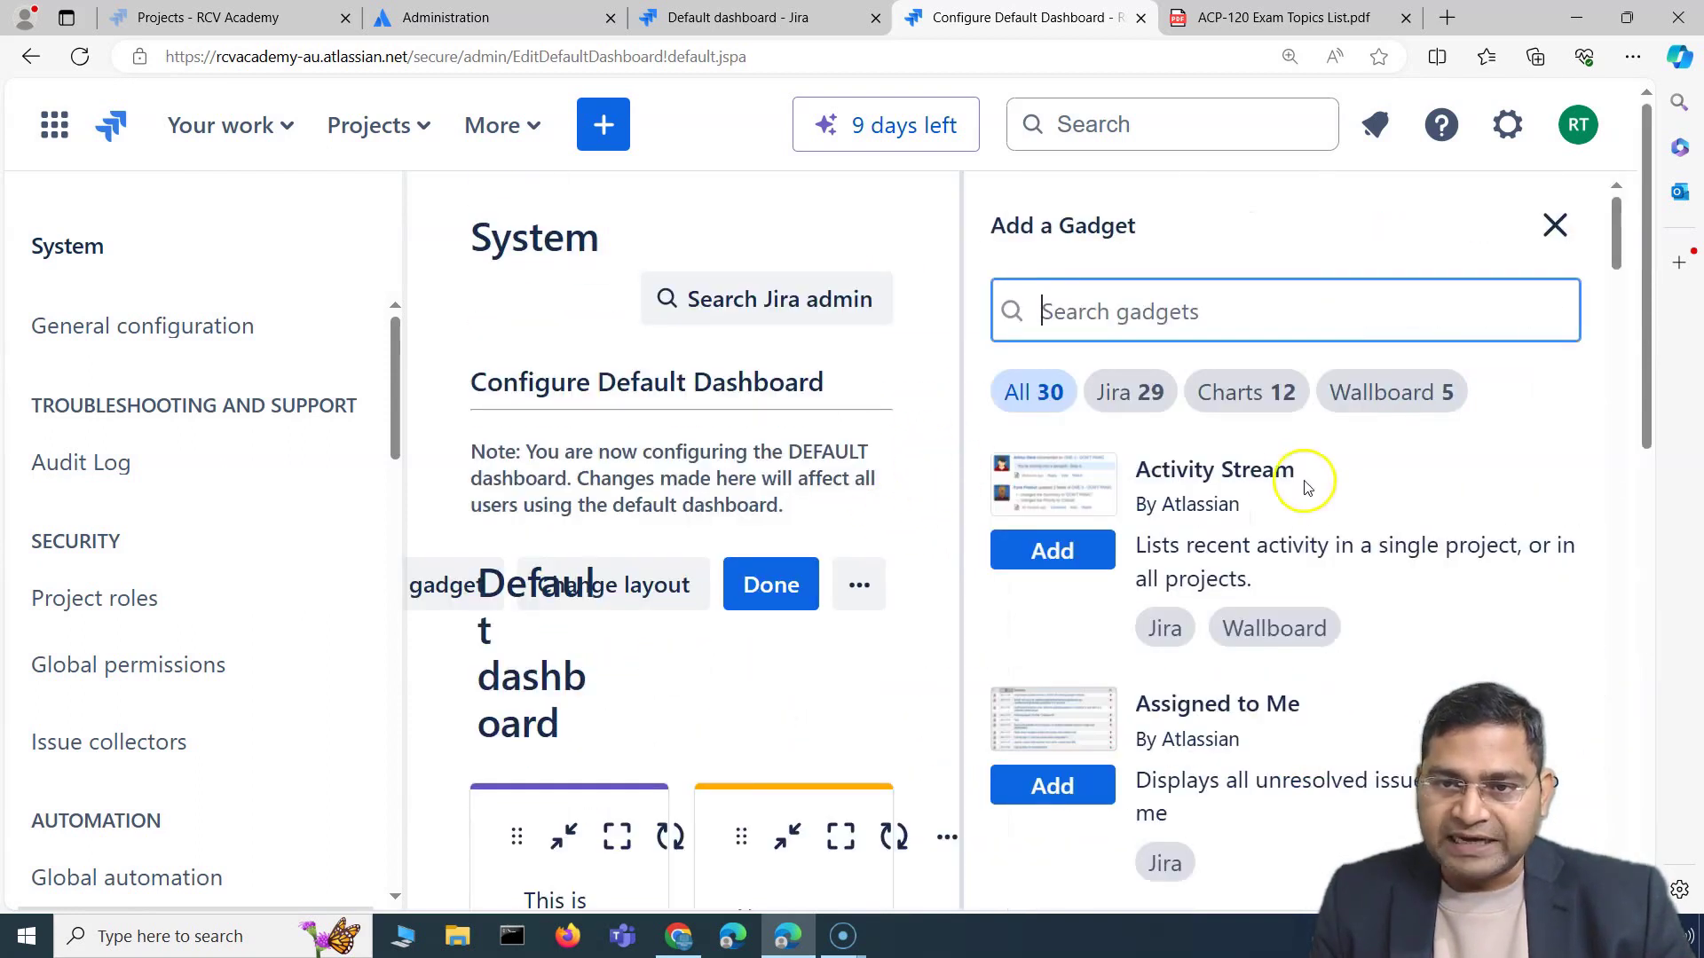
scroll(1248, 742, "down", 6)
scroll(1183, 578, "up", 3)
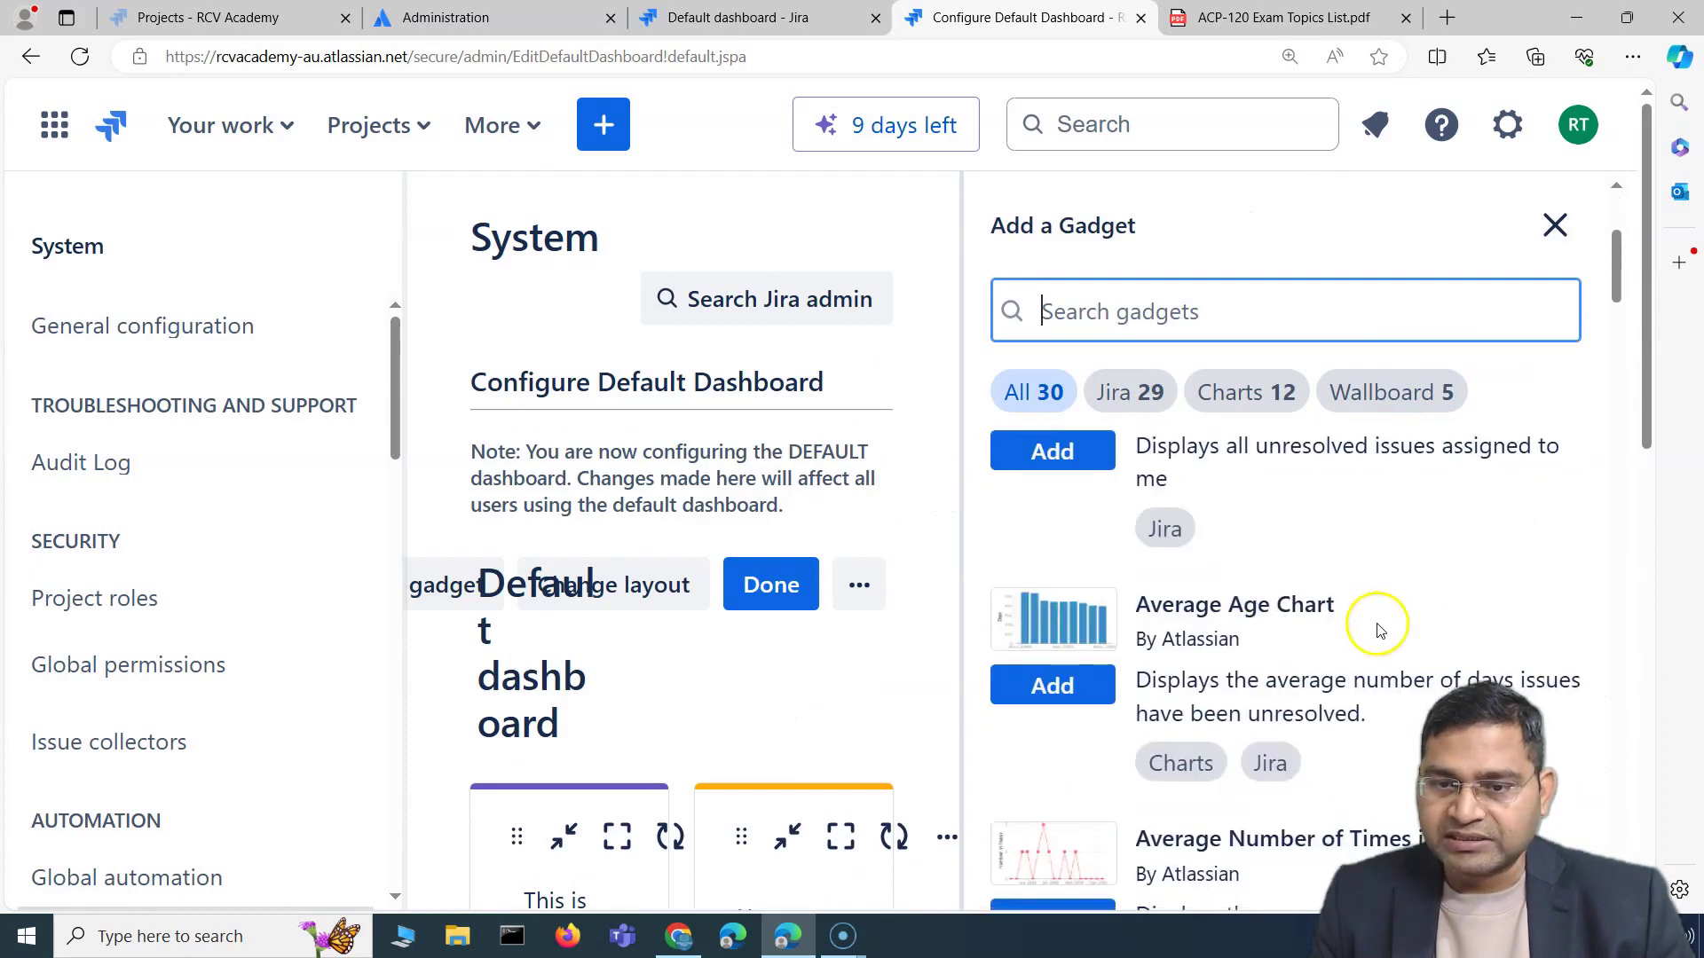
scroll(1380, 630, "down", 5)
left_click(1056, 724)
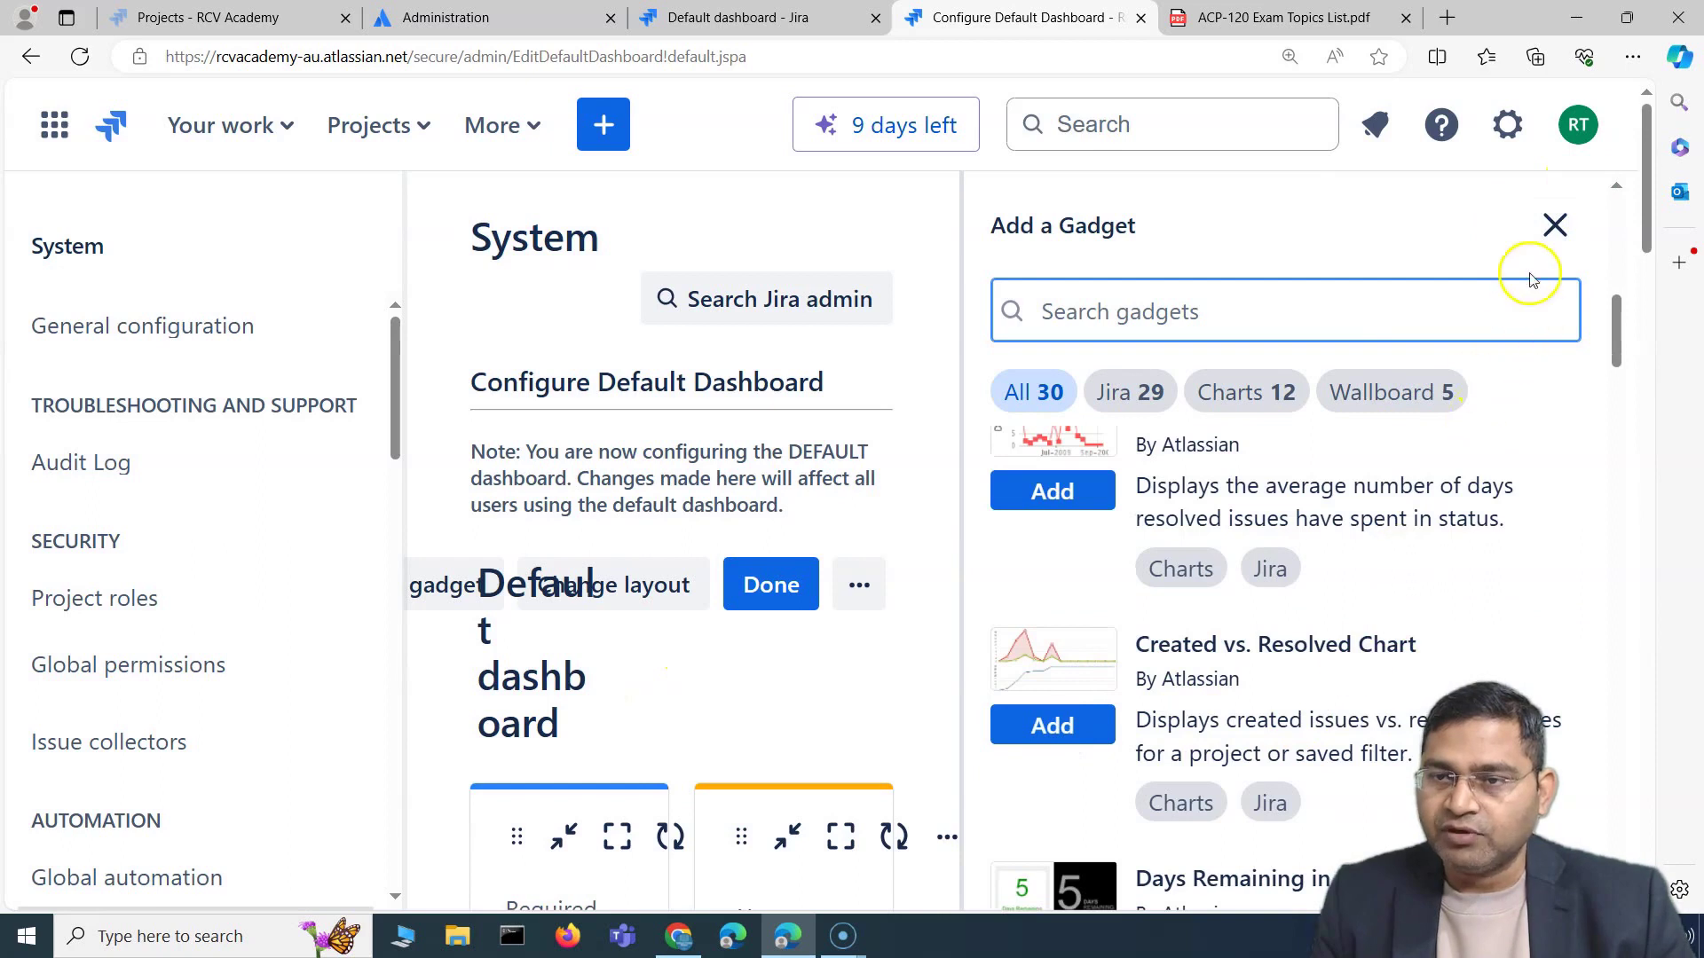
left_click(1555, 228)
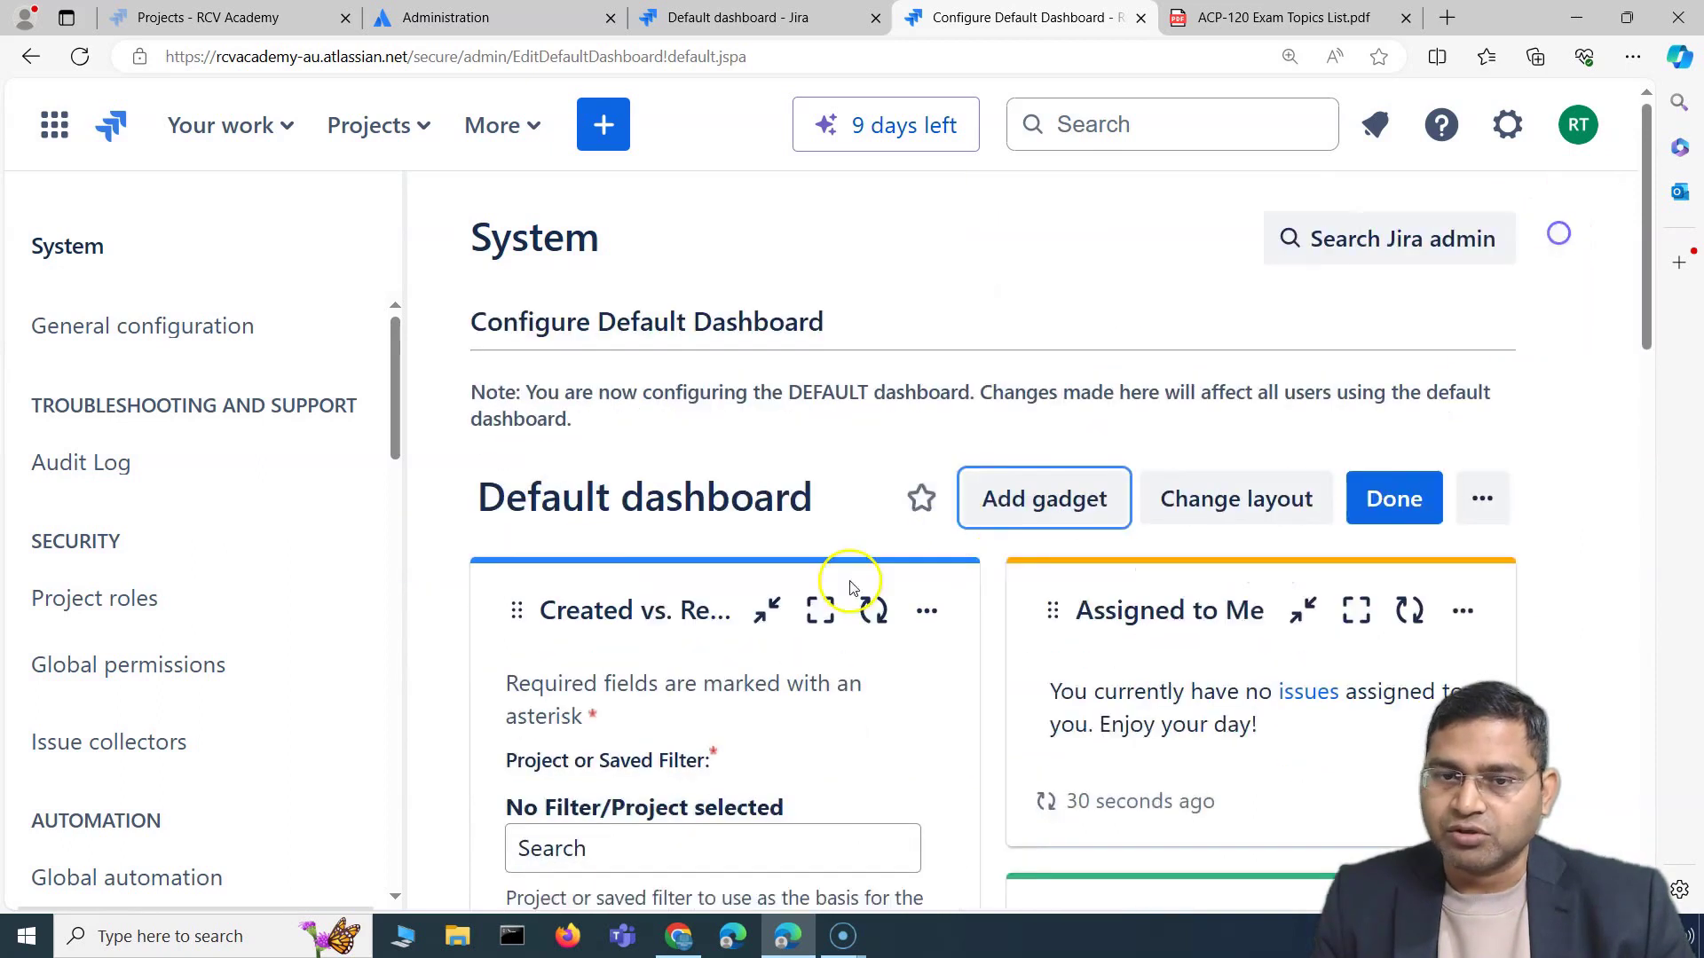
Step: Try to save the Created vs. Resolved Chart gadget's configuration without selecting a project or saved filter
scroll(1075, 677, "down", 8)
scroll(809, 694, "up", 2)
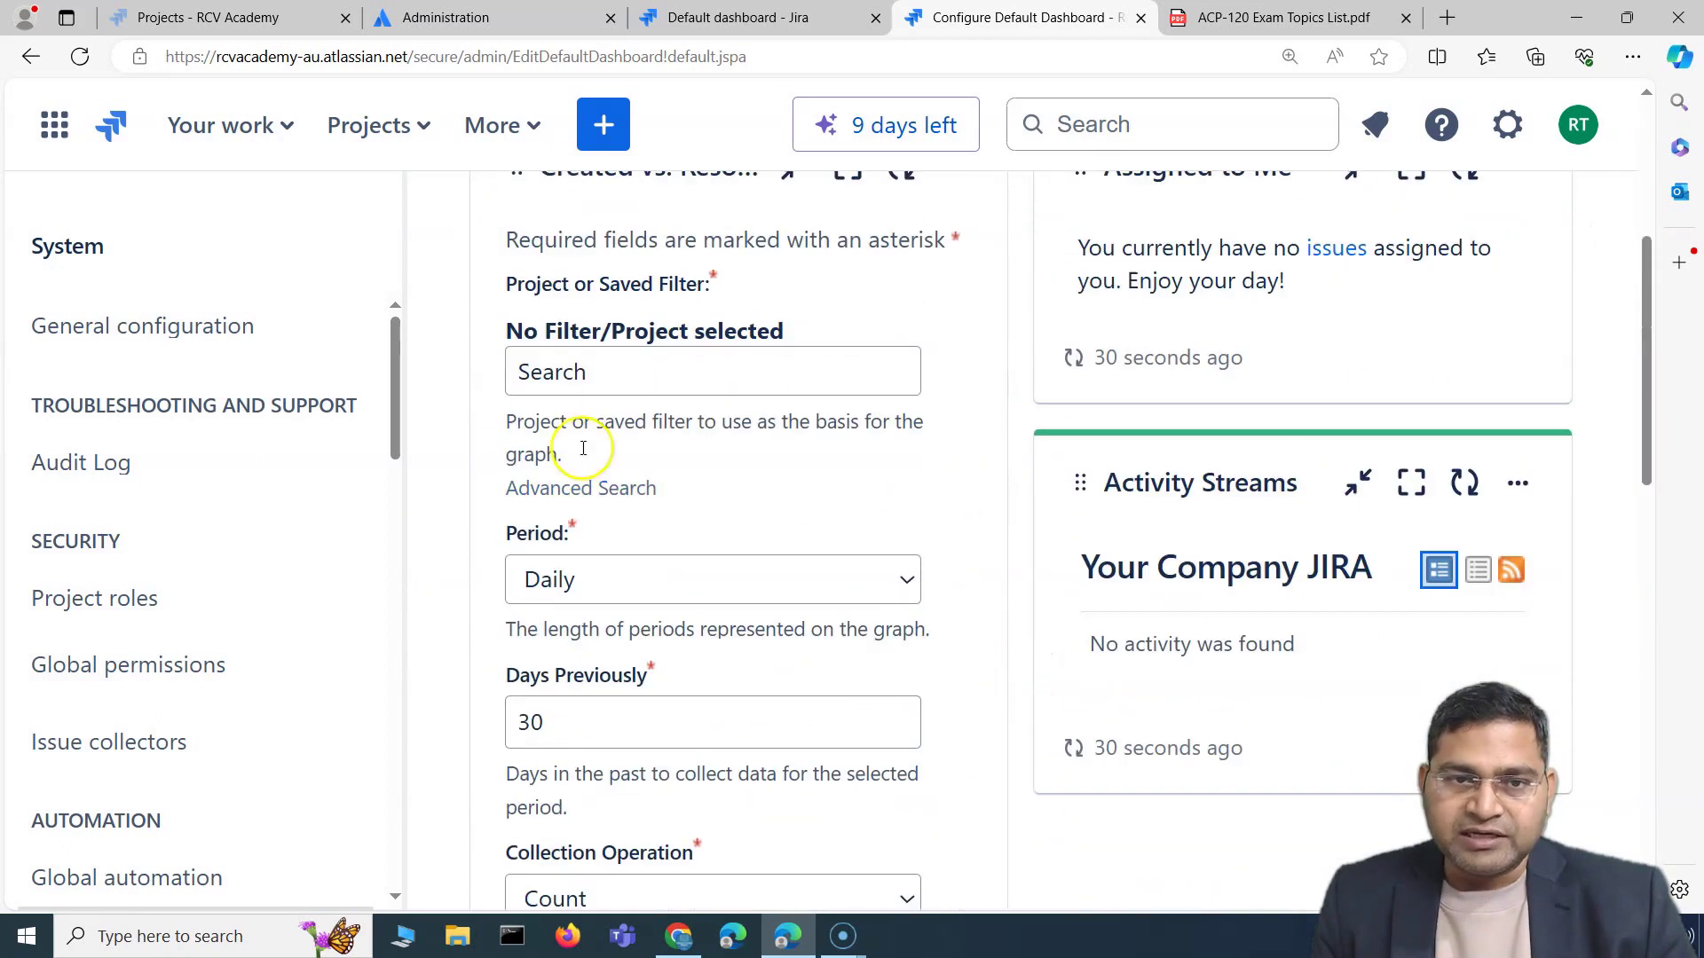
scroll(616, 524, "down", 6)
left_click(546, 835)
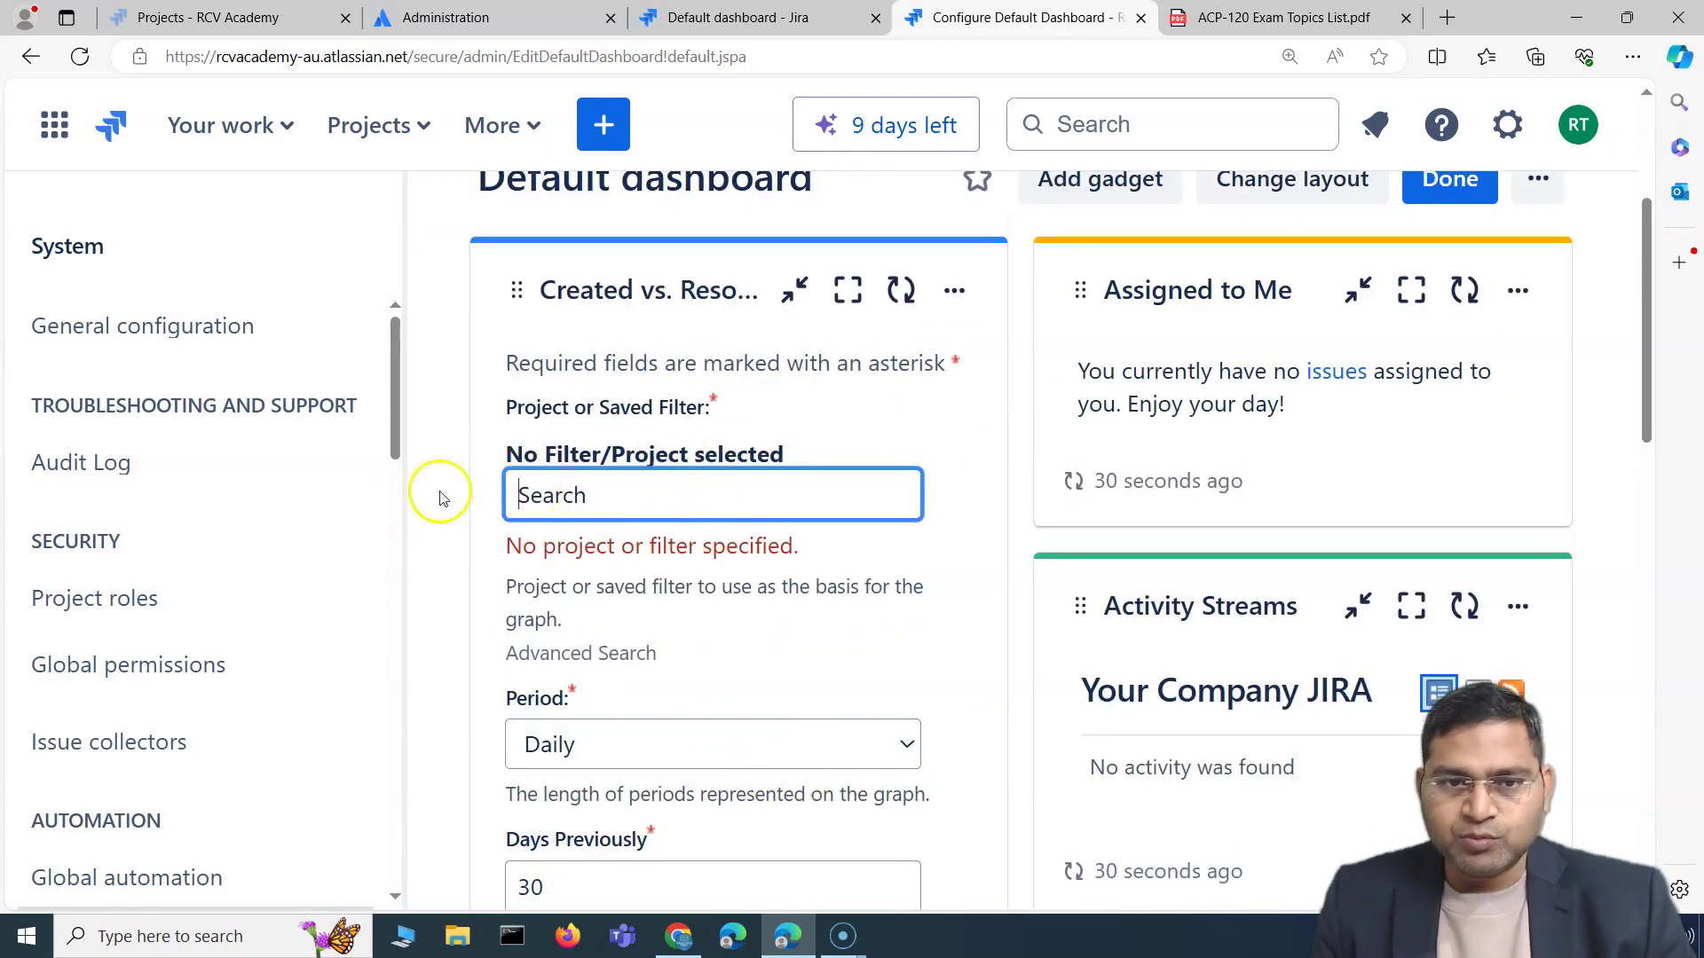
scroll(968, 417, "up", 2)
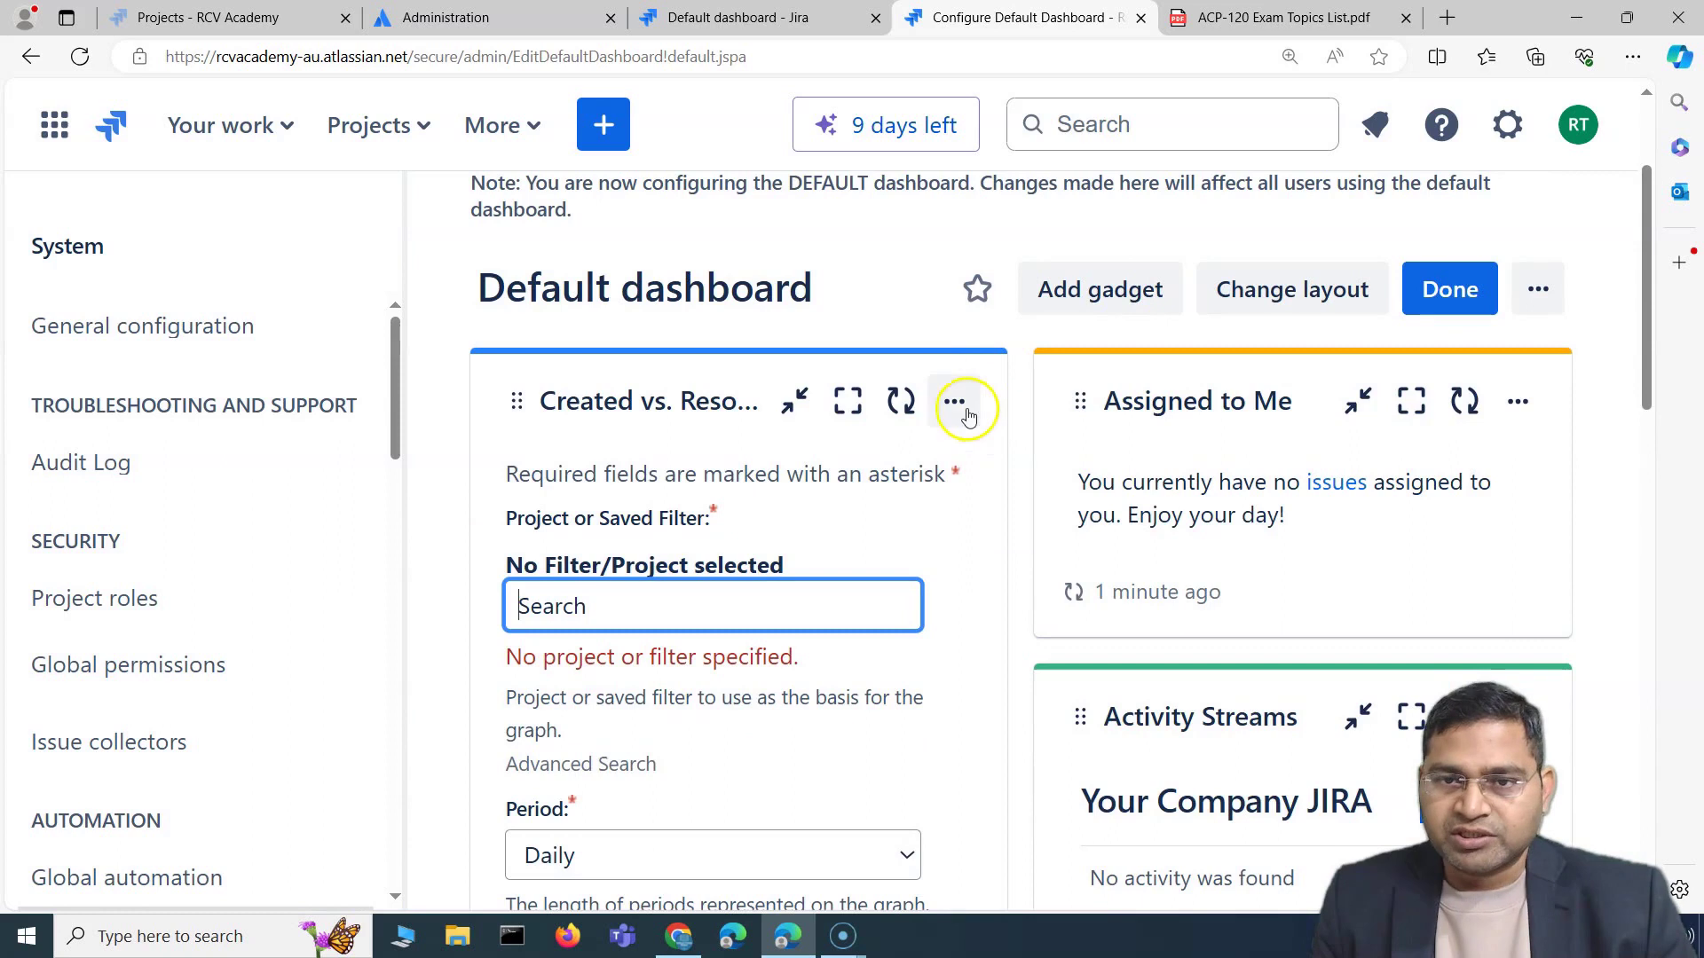
Step: Delete the Created vs. Resolved Chart gadget from the default dashboard
left_click(954, 401)
left_click(877, 316)
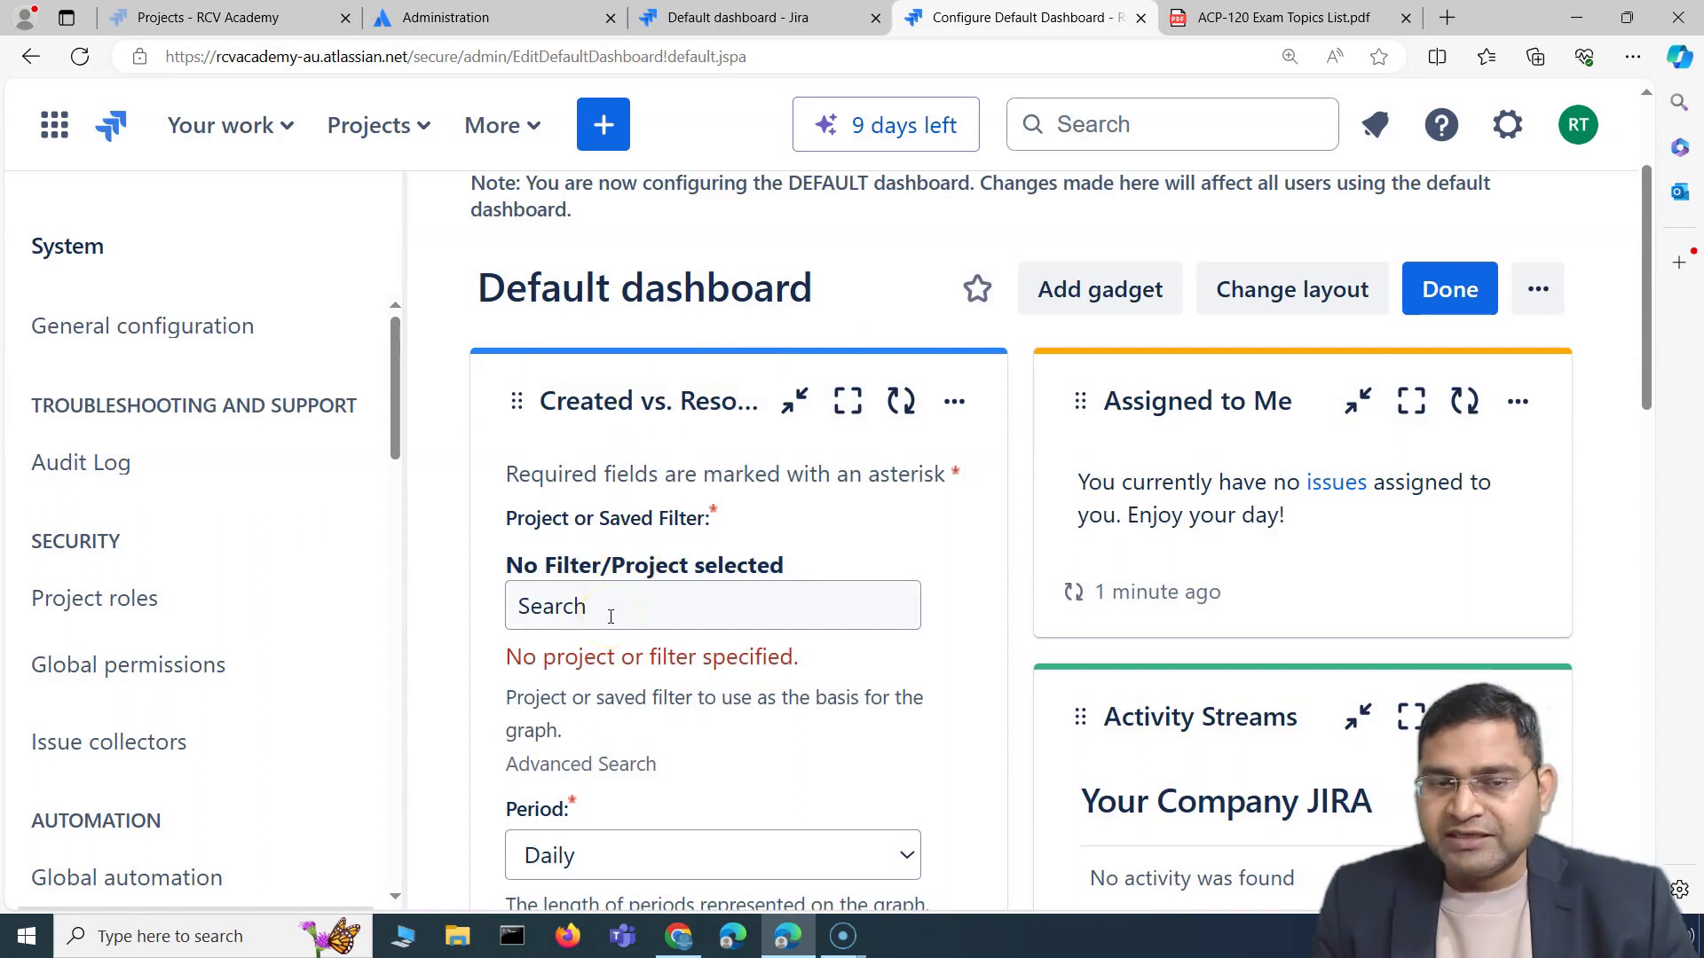
left_click(954, 402)
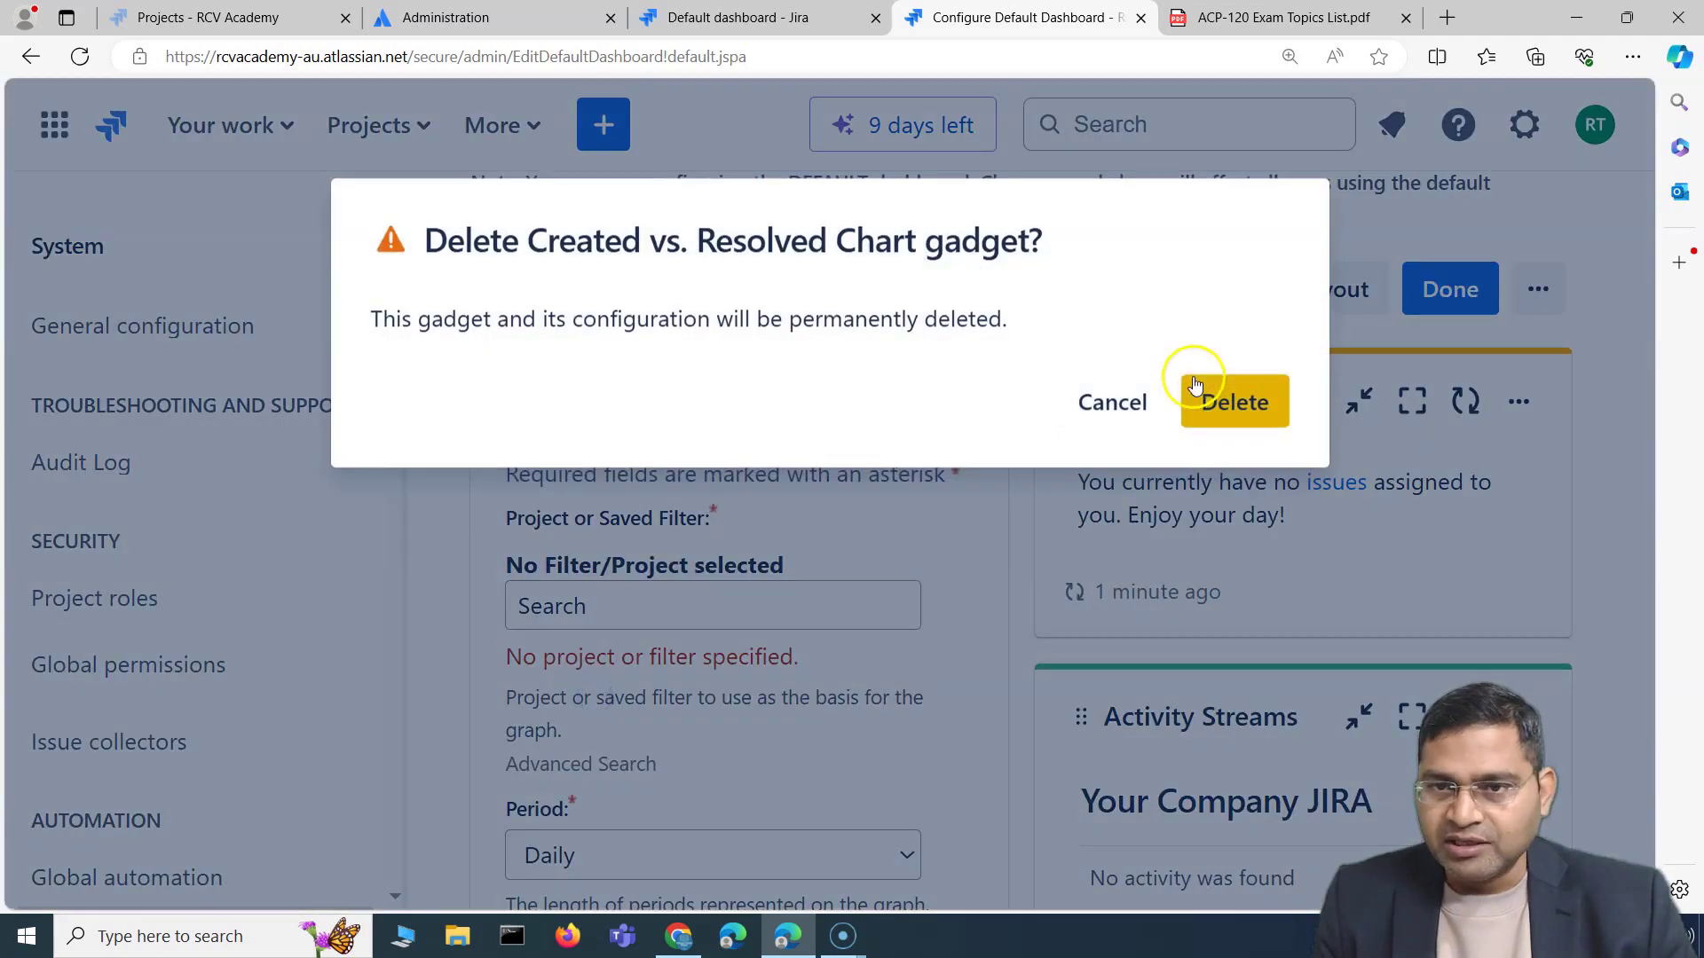
left_click(1200, 386)
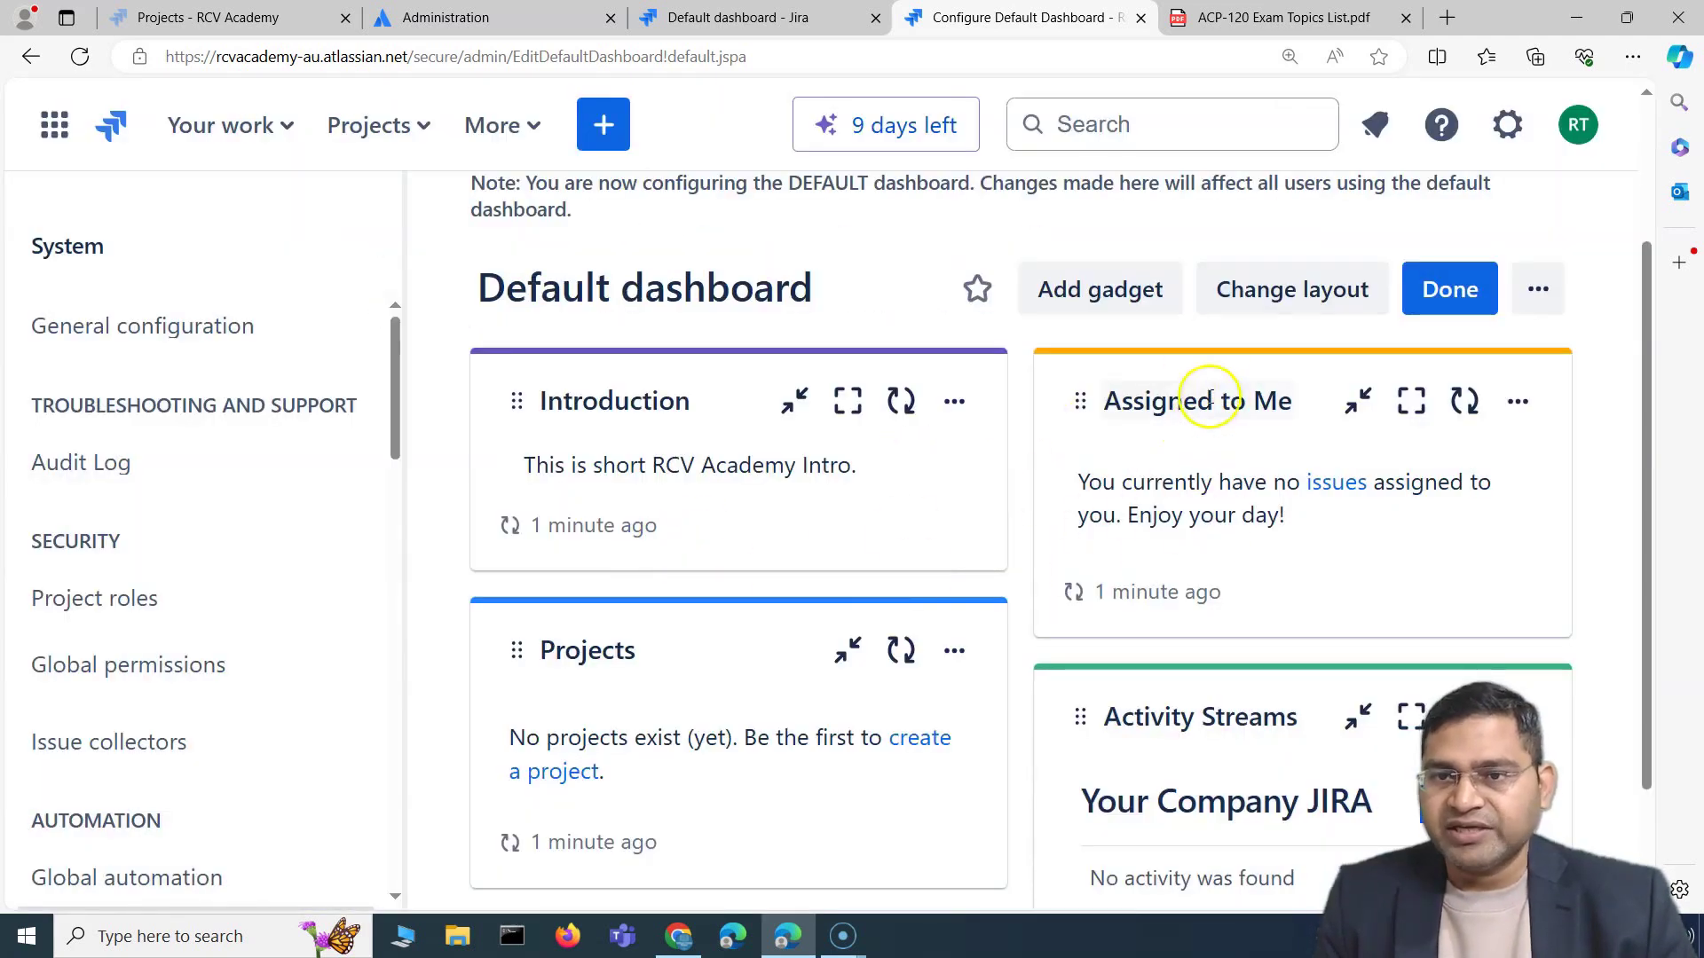
Step: Add the Issues in progress gadget from the gadget list to the default dashboard
scroll(1164, 692, "down", 2)
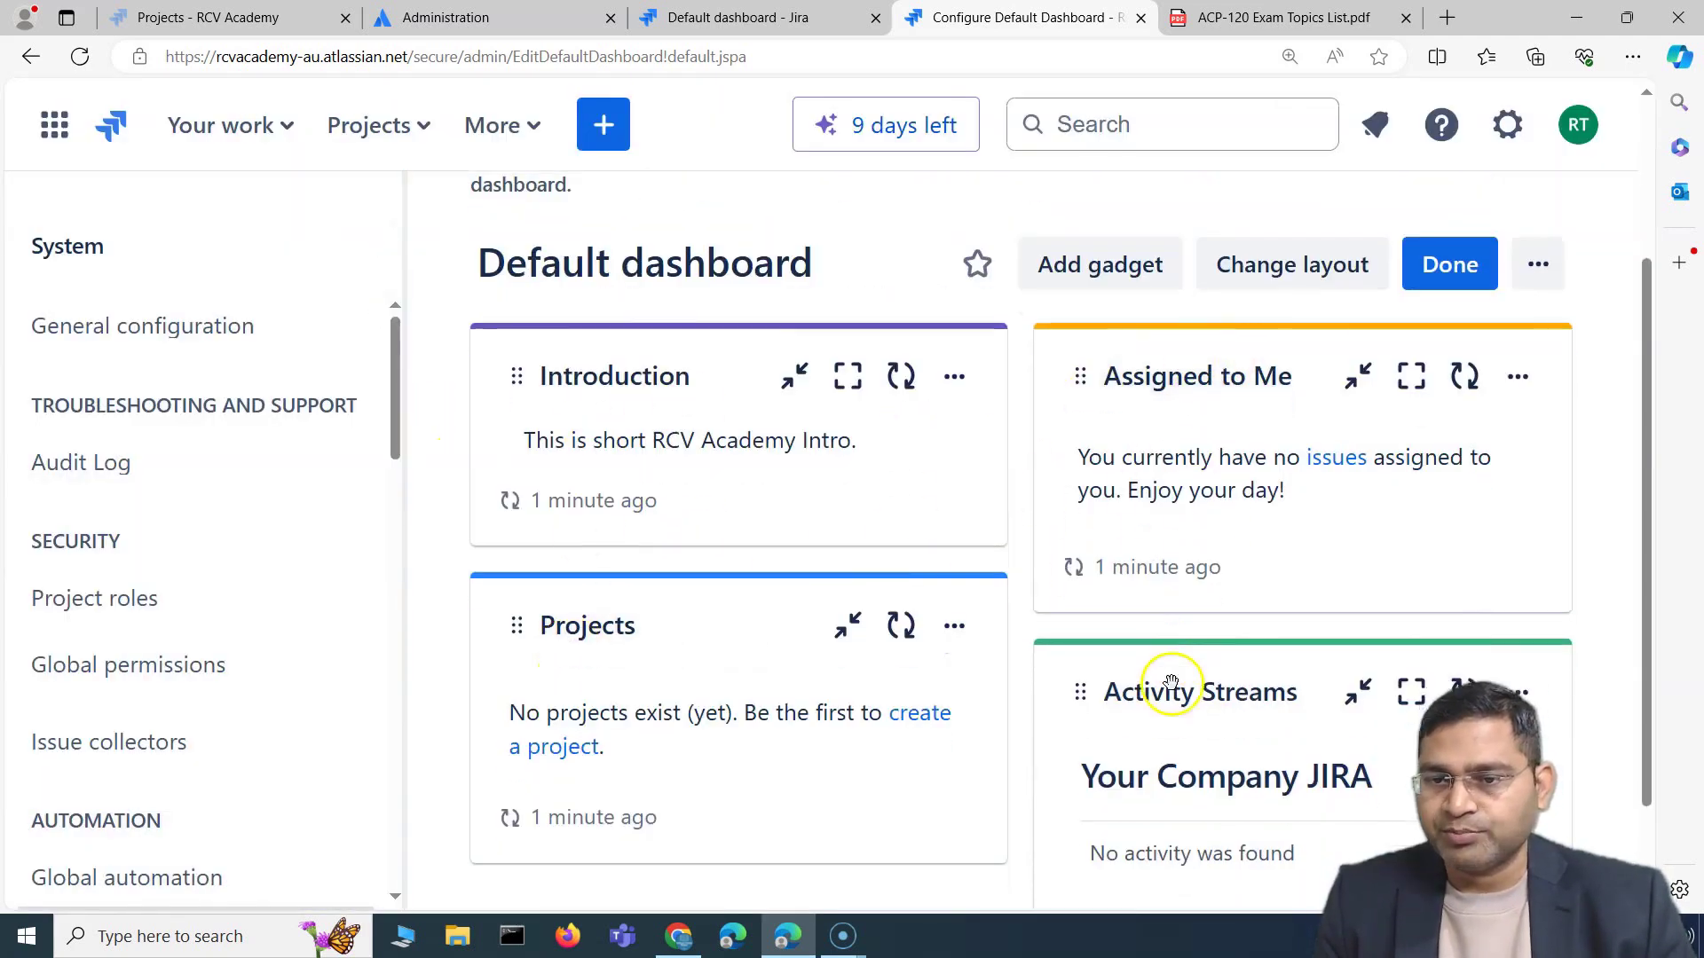
scroll(1164, 574, "up", 4)
left_click(1112, 520)
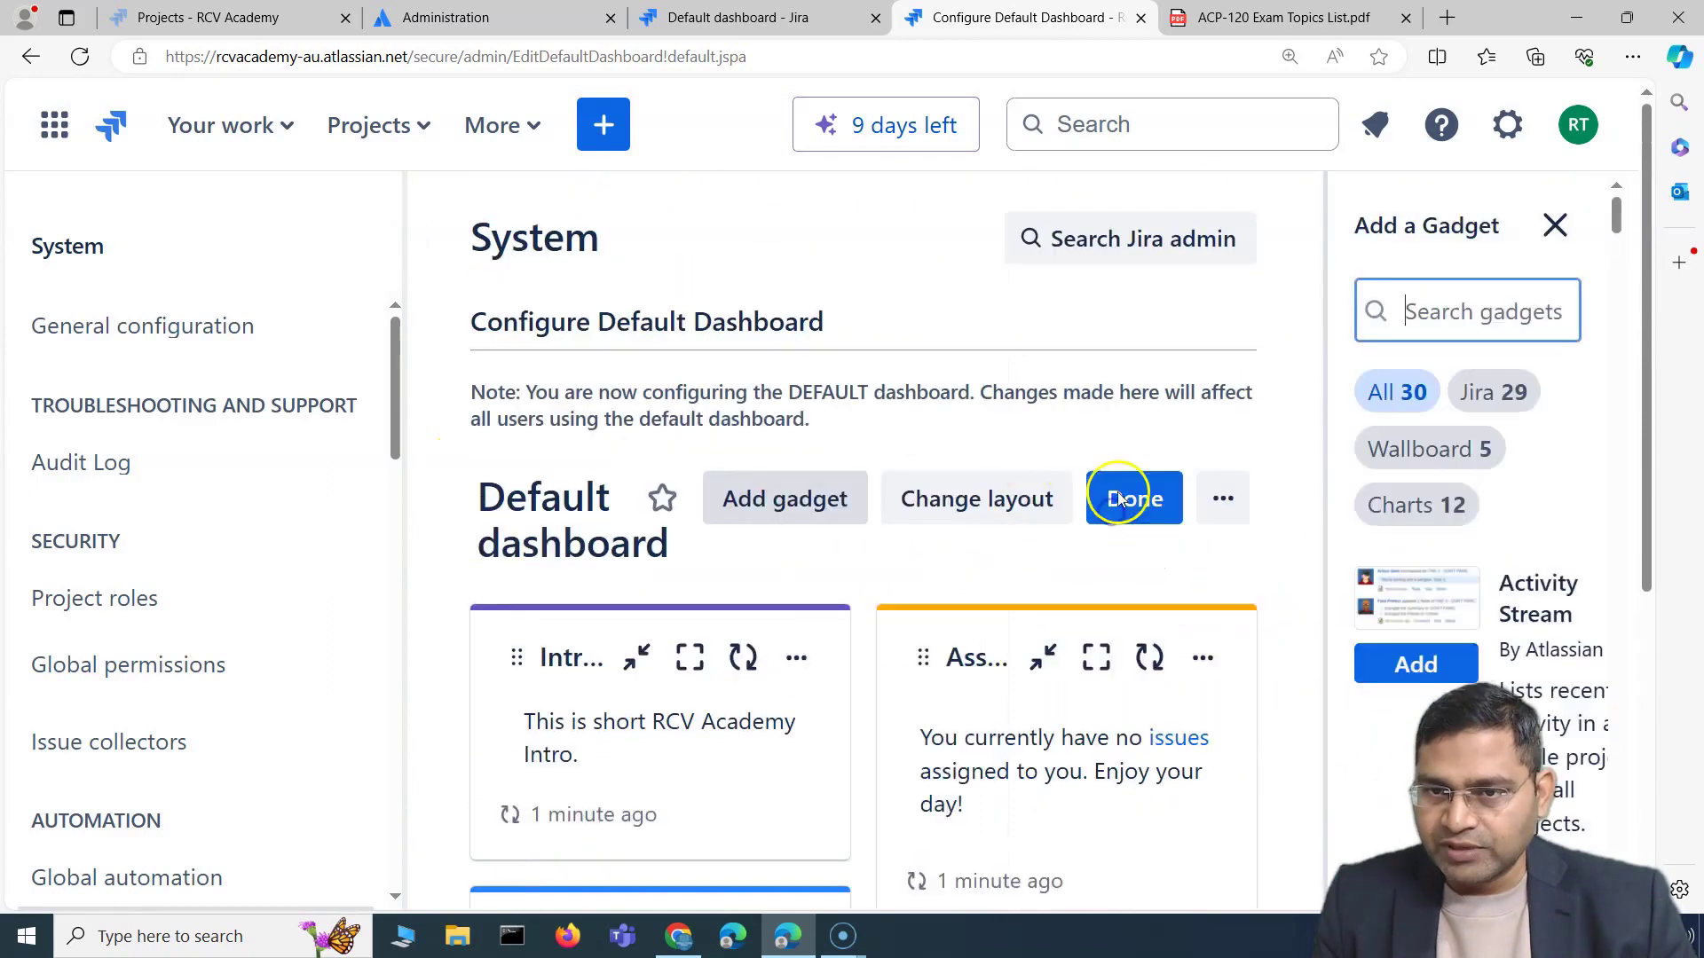
scroll(1422, 621, "down", 6)
scroll(1393, 702, "down", 5)
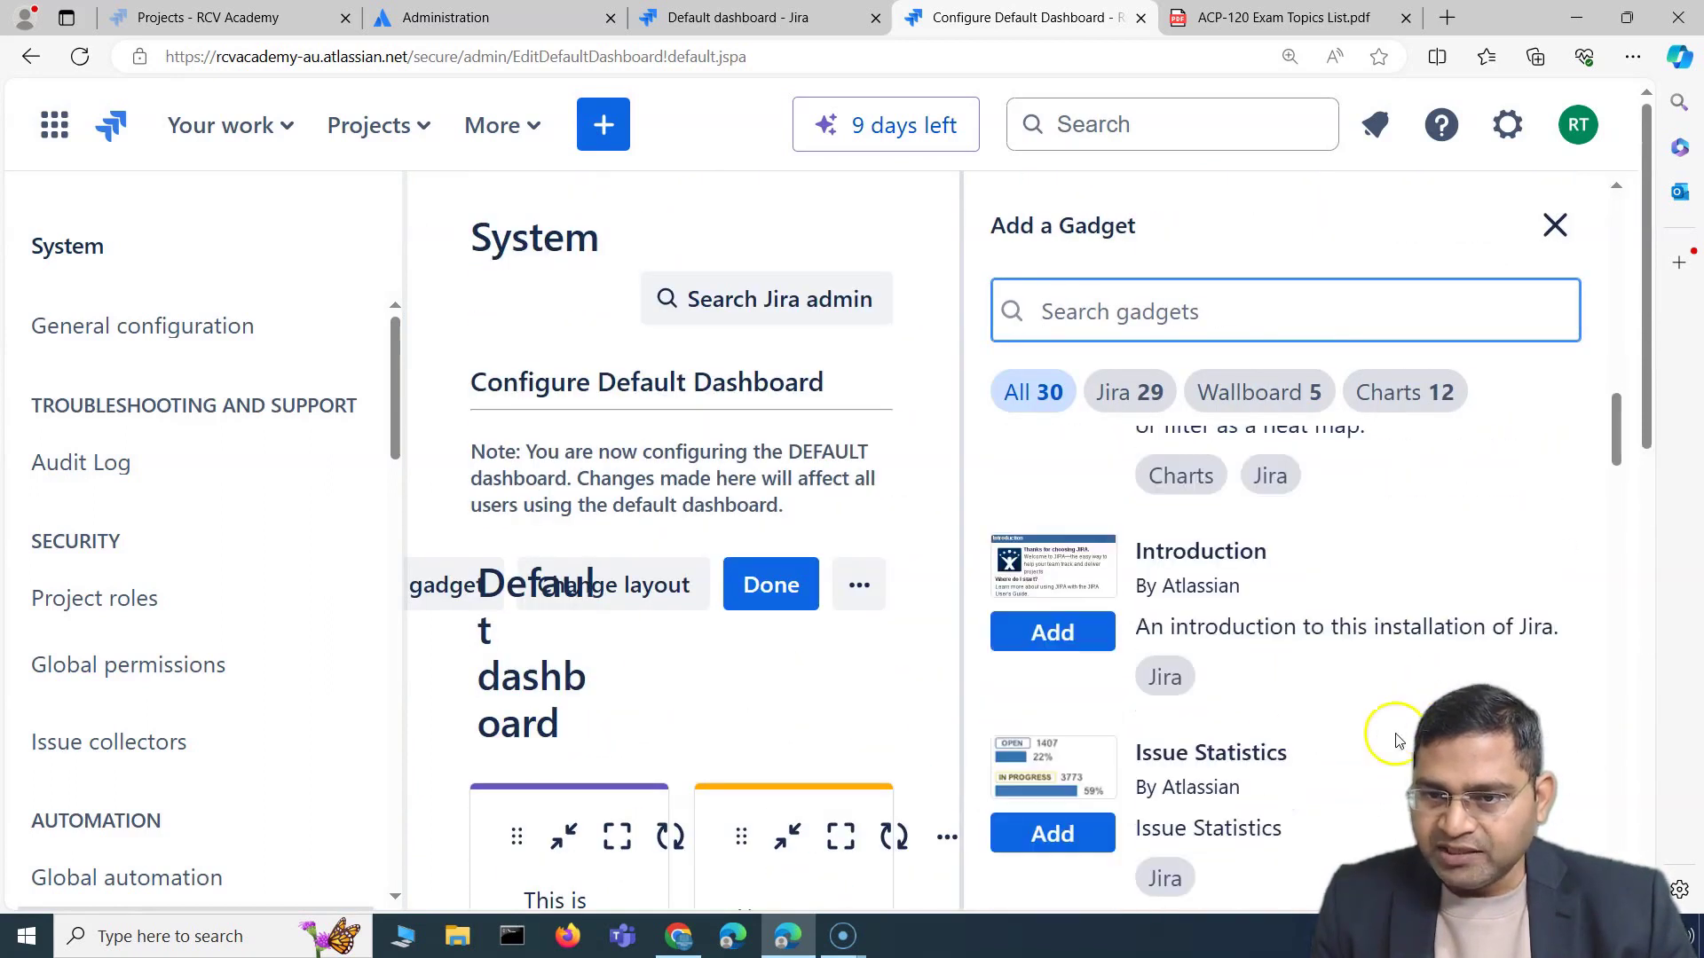
scroll(1314, 746, "down", 5)
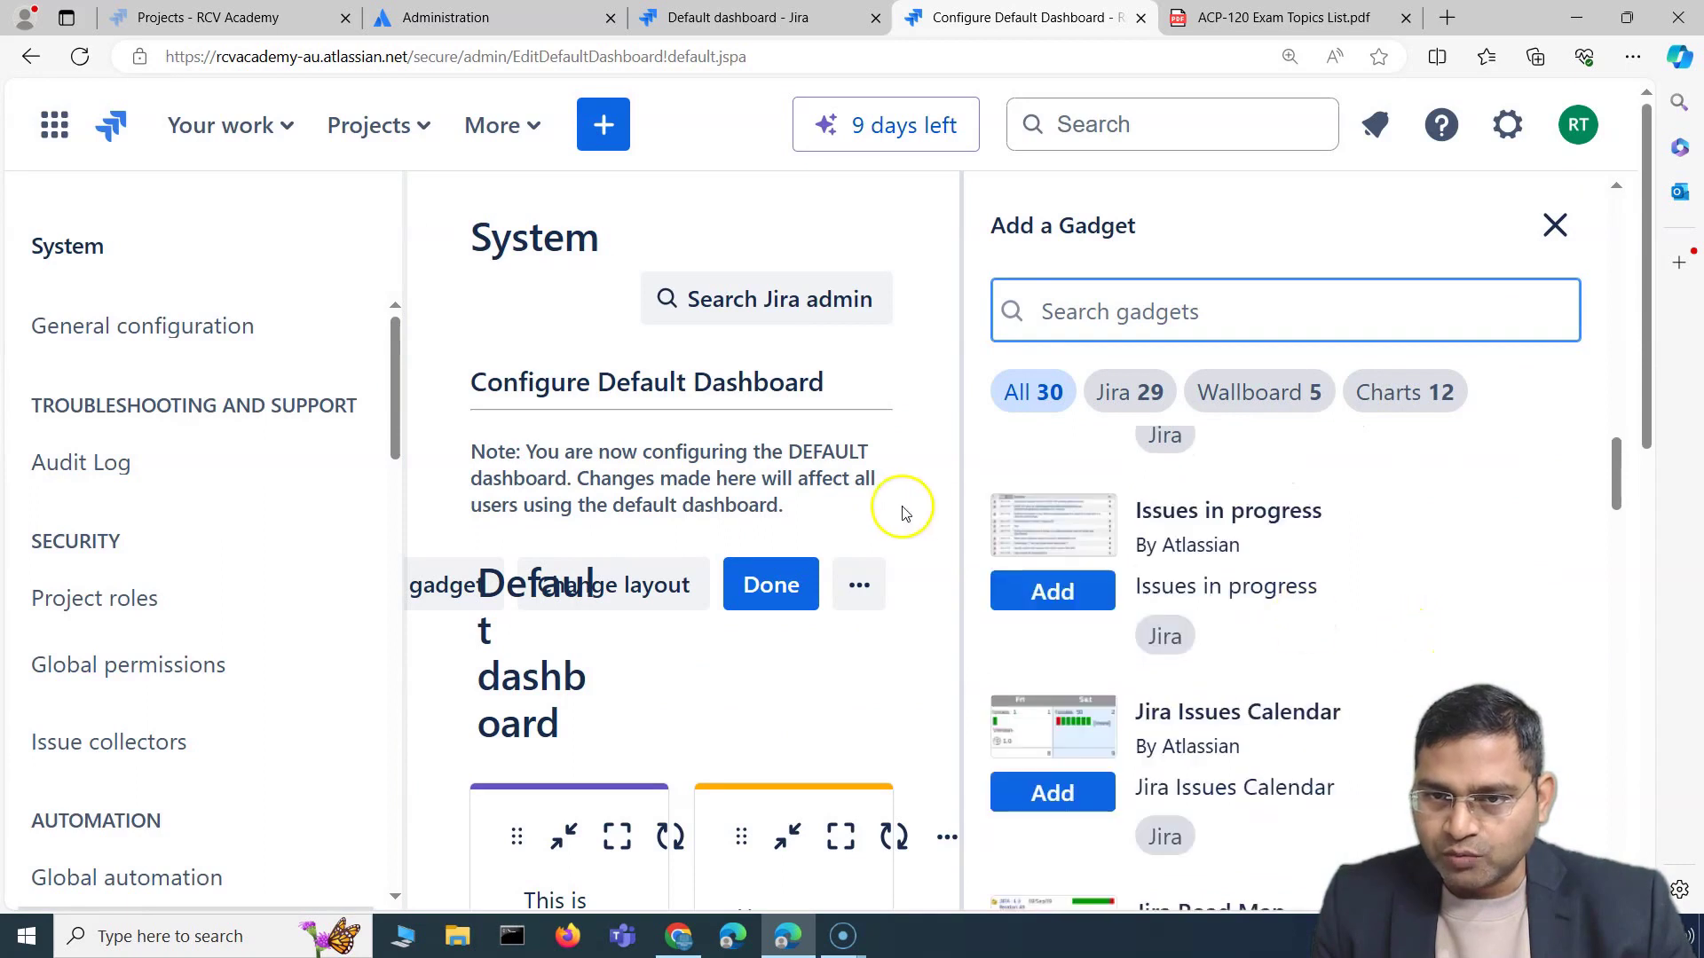
left_click(1083, 590)
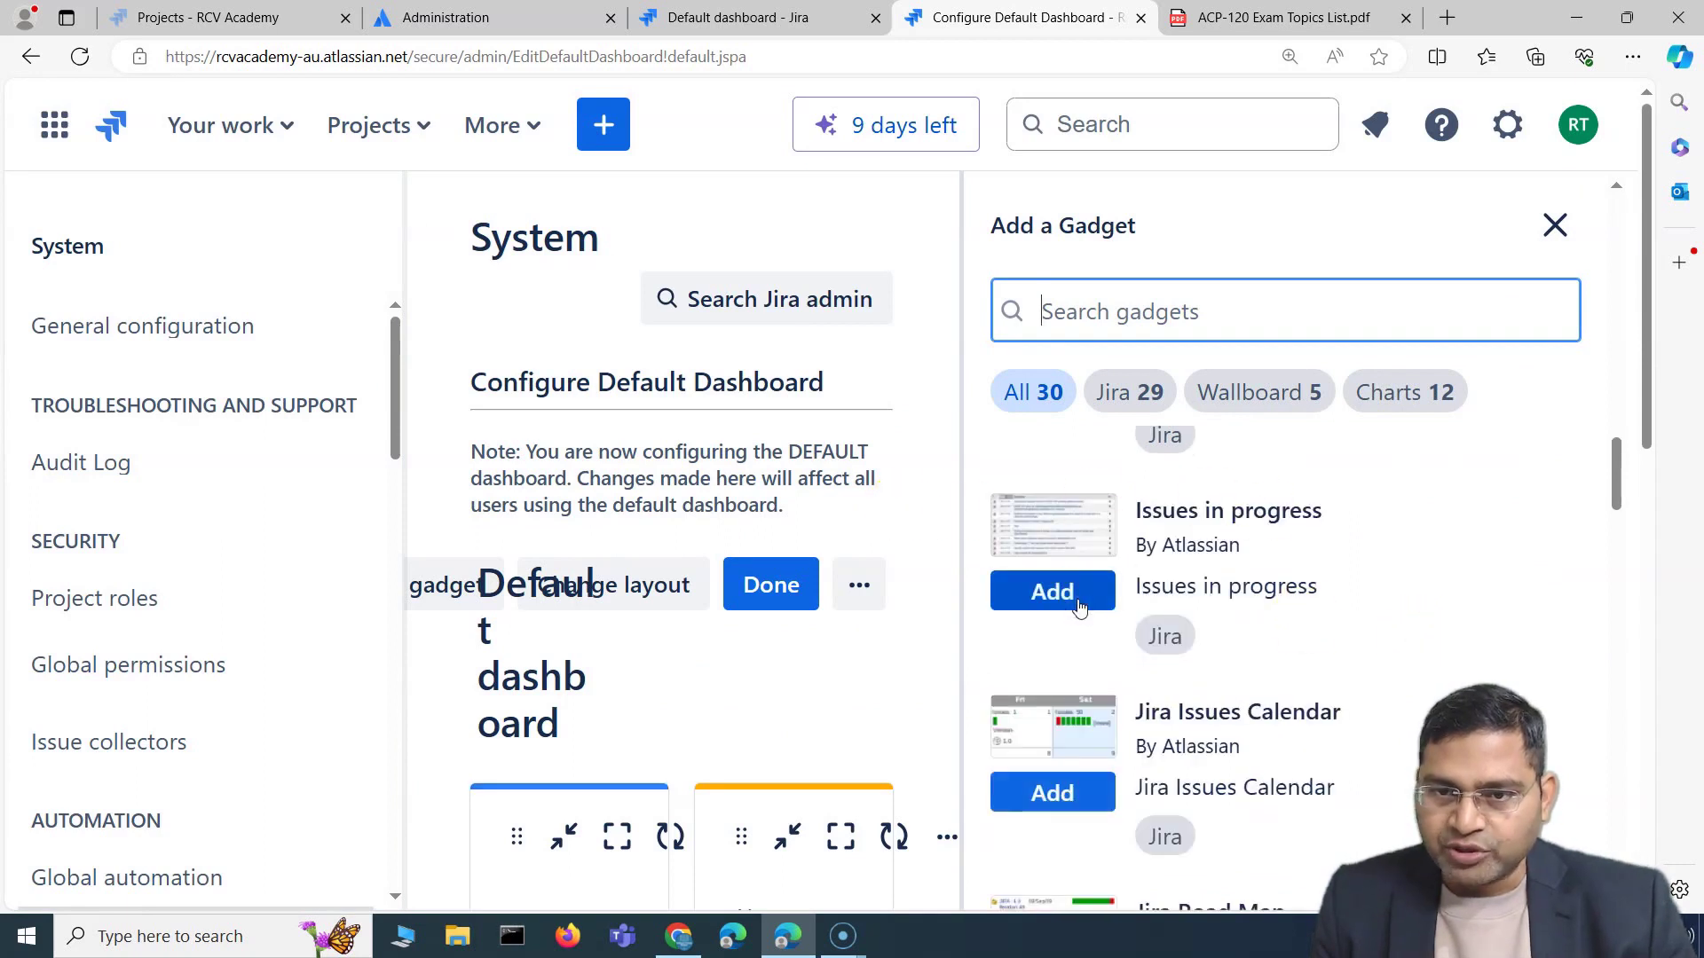
Step: Add the Creator column to the Issues in progress gadget and save its configuration
scroll(810, 589, "up", 4)
scroll(799, 586, "down", 4)
scroll(715, 582, "down", 1)
scroll(860, 647, "up", 1)
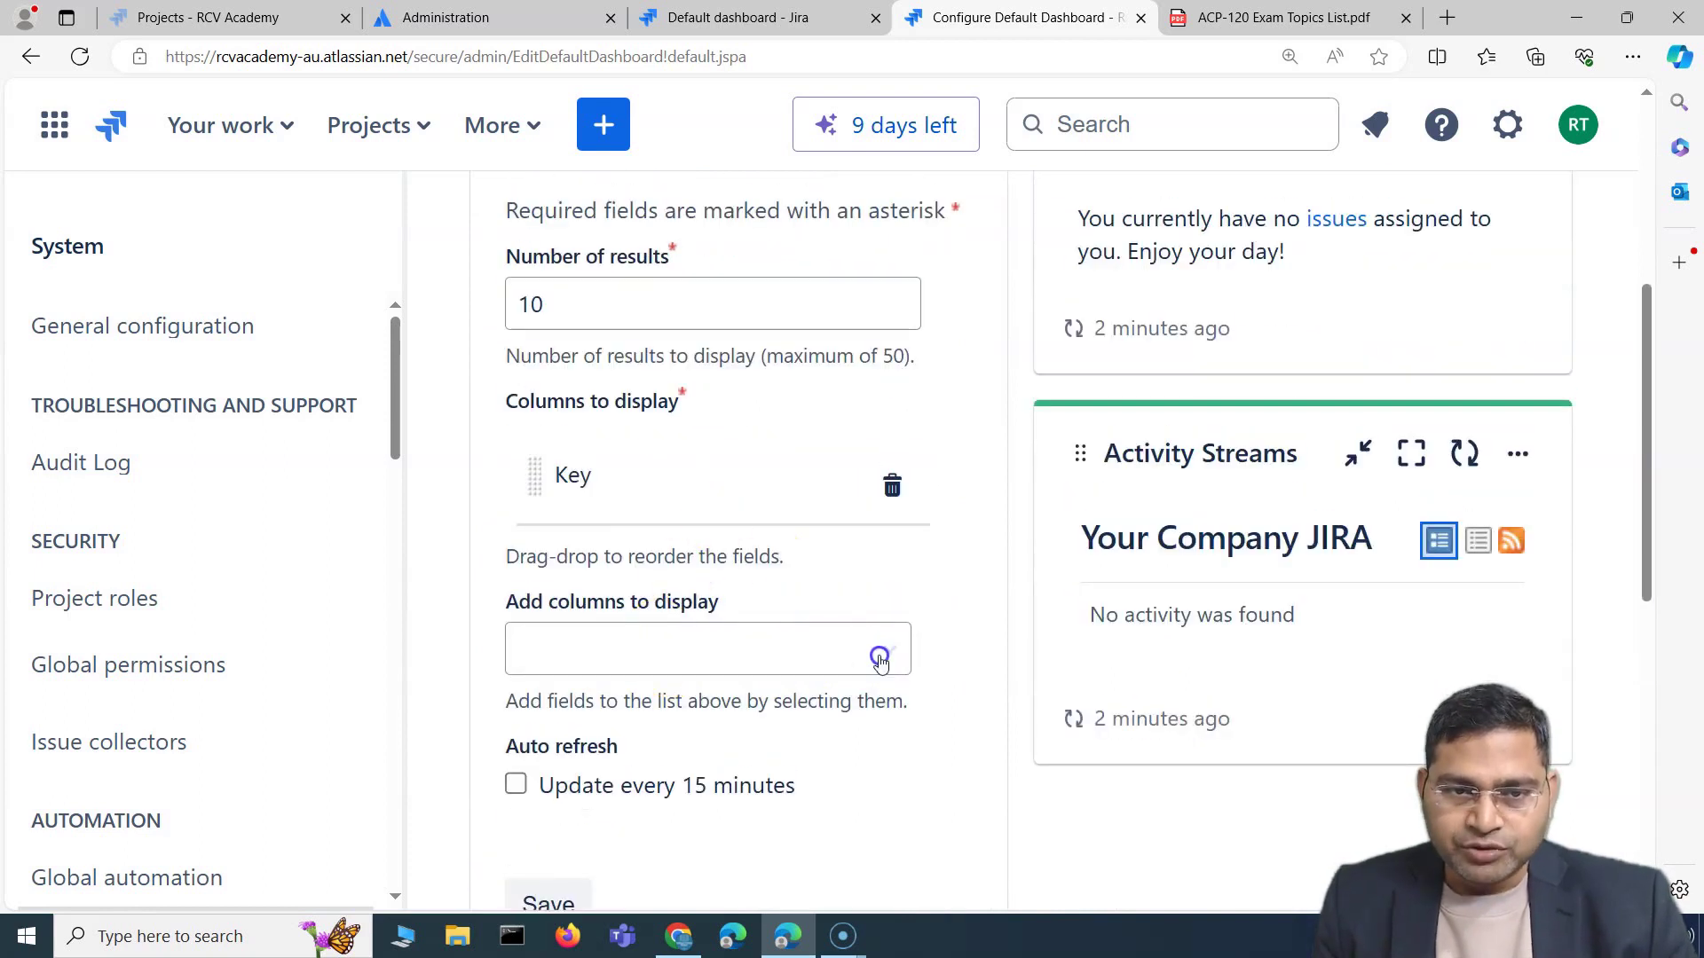
left_click(880, 660)
left_click(600, 781)
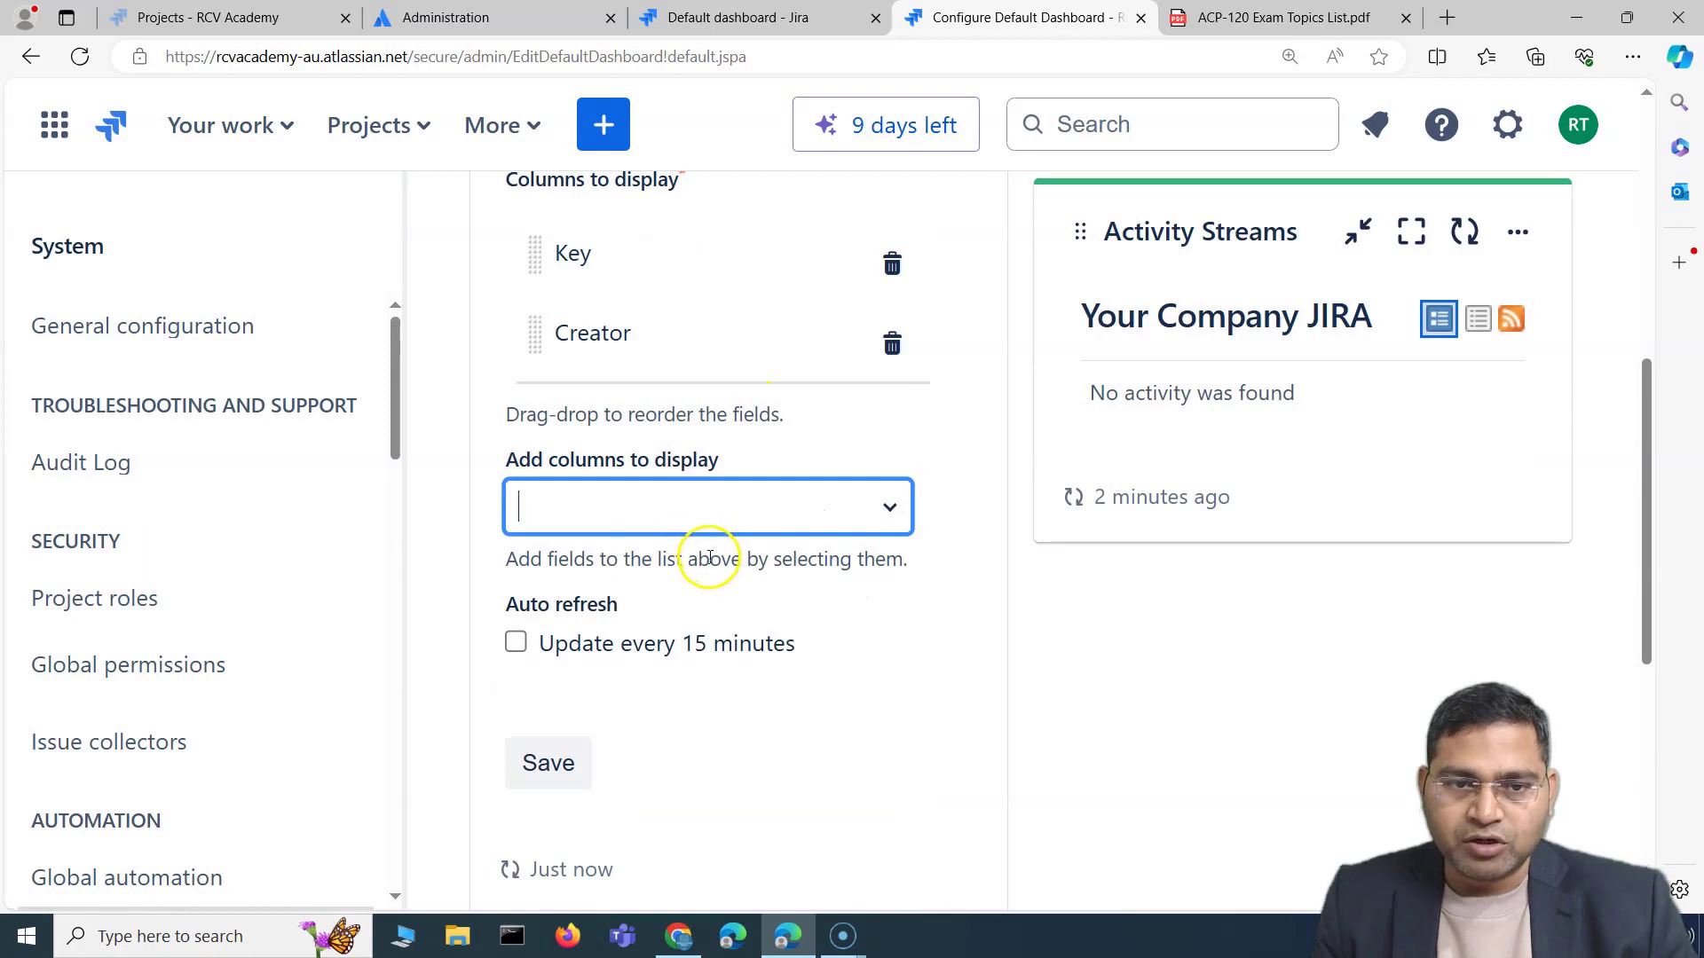
scroll(710, 557, "down", 2)
left_click(560, 544)
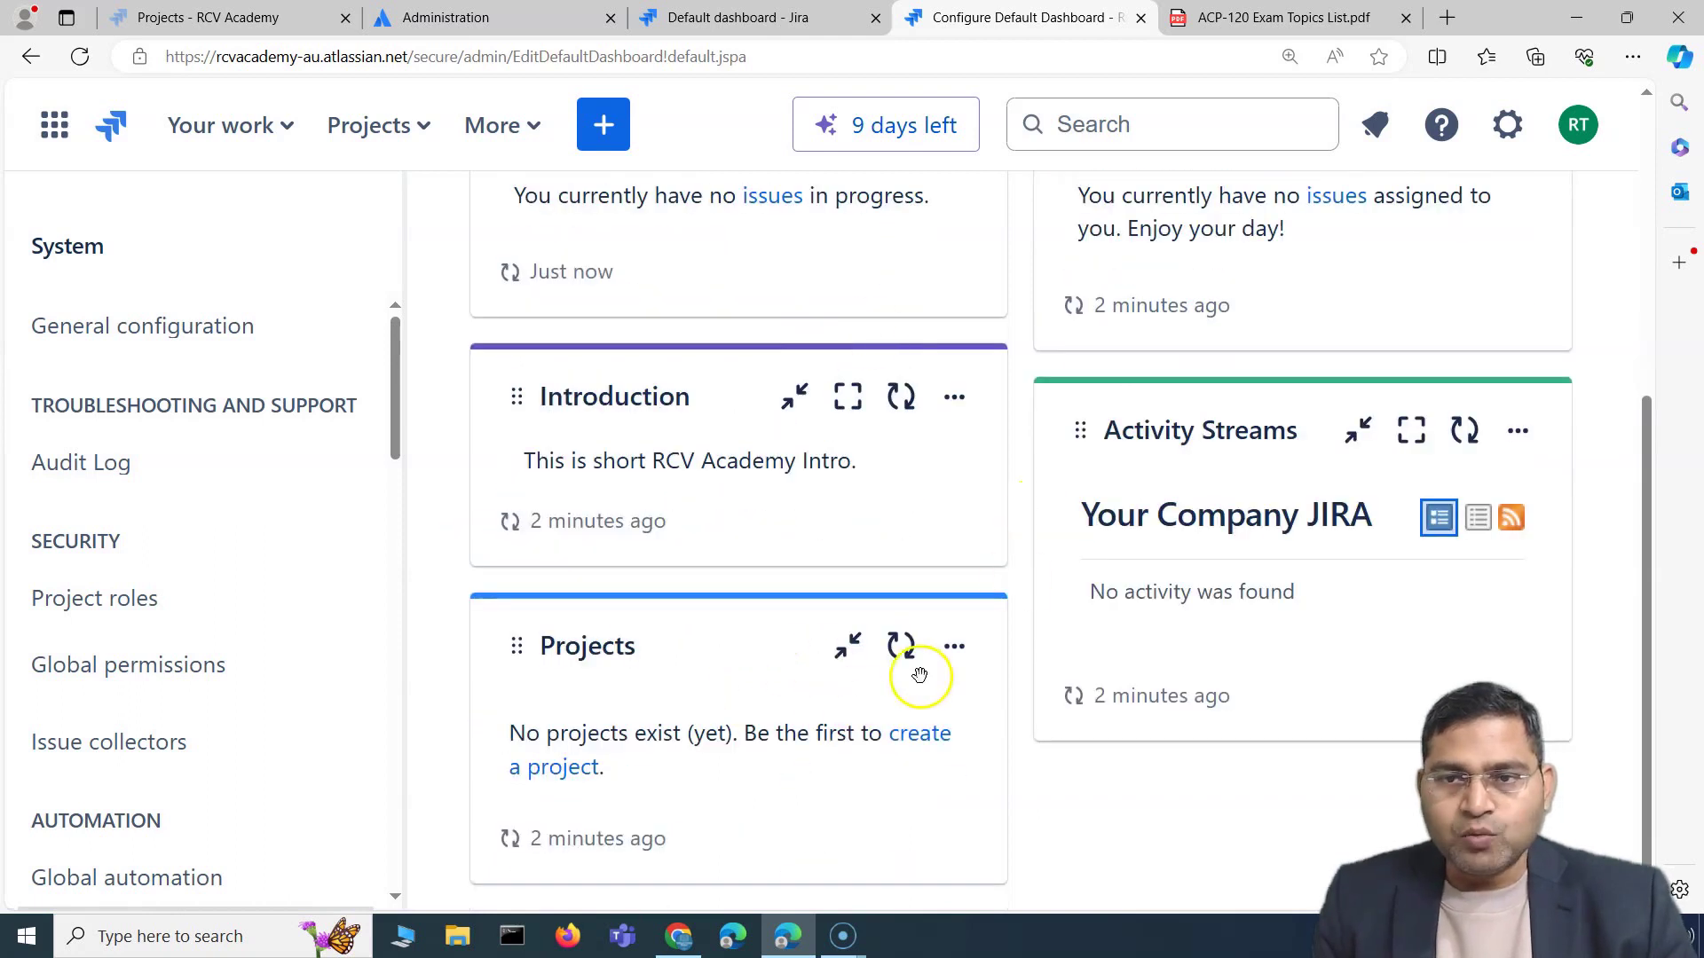
Step: Finish configuring the default dashboard and review all its gadgets in the dashboard view
scroll(1065, 647, "up", 5)
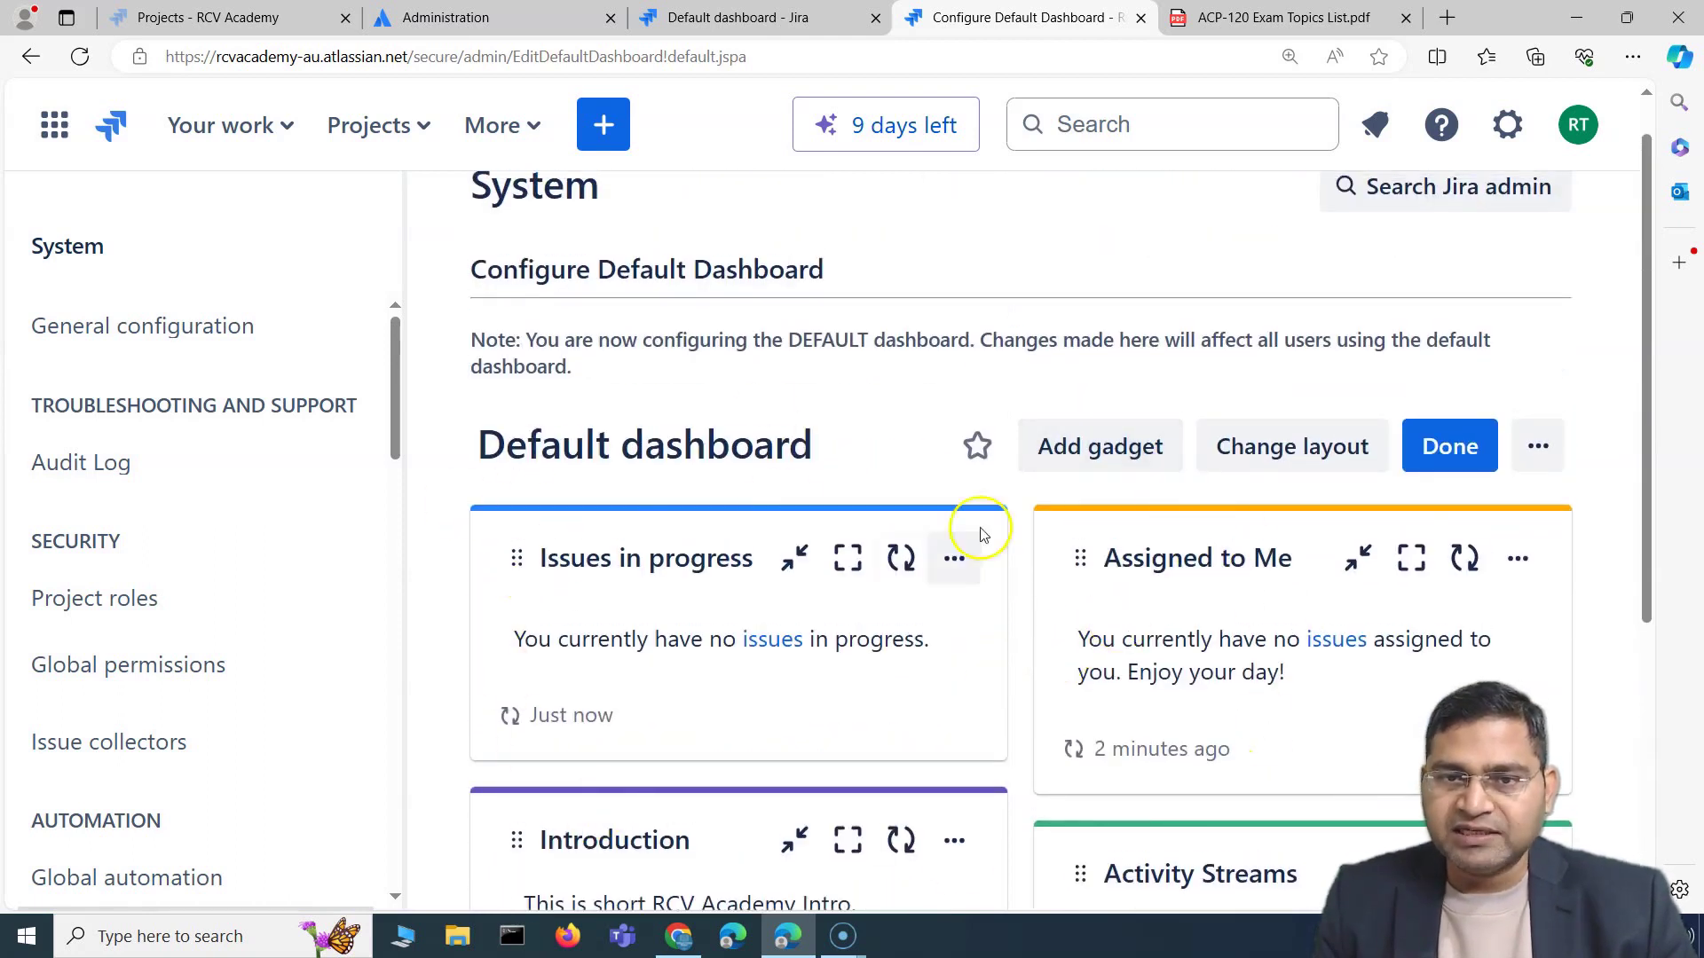
left_click(1449, 447)
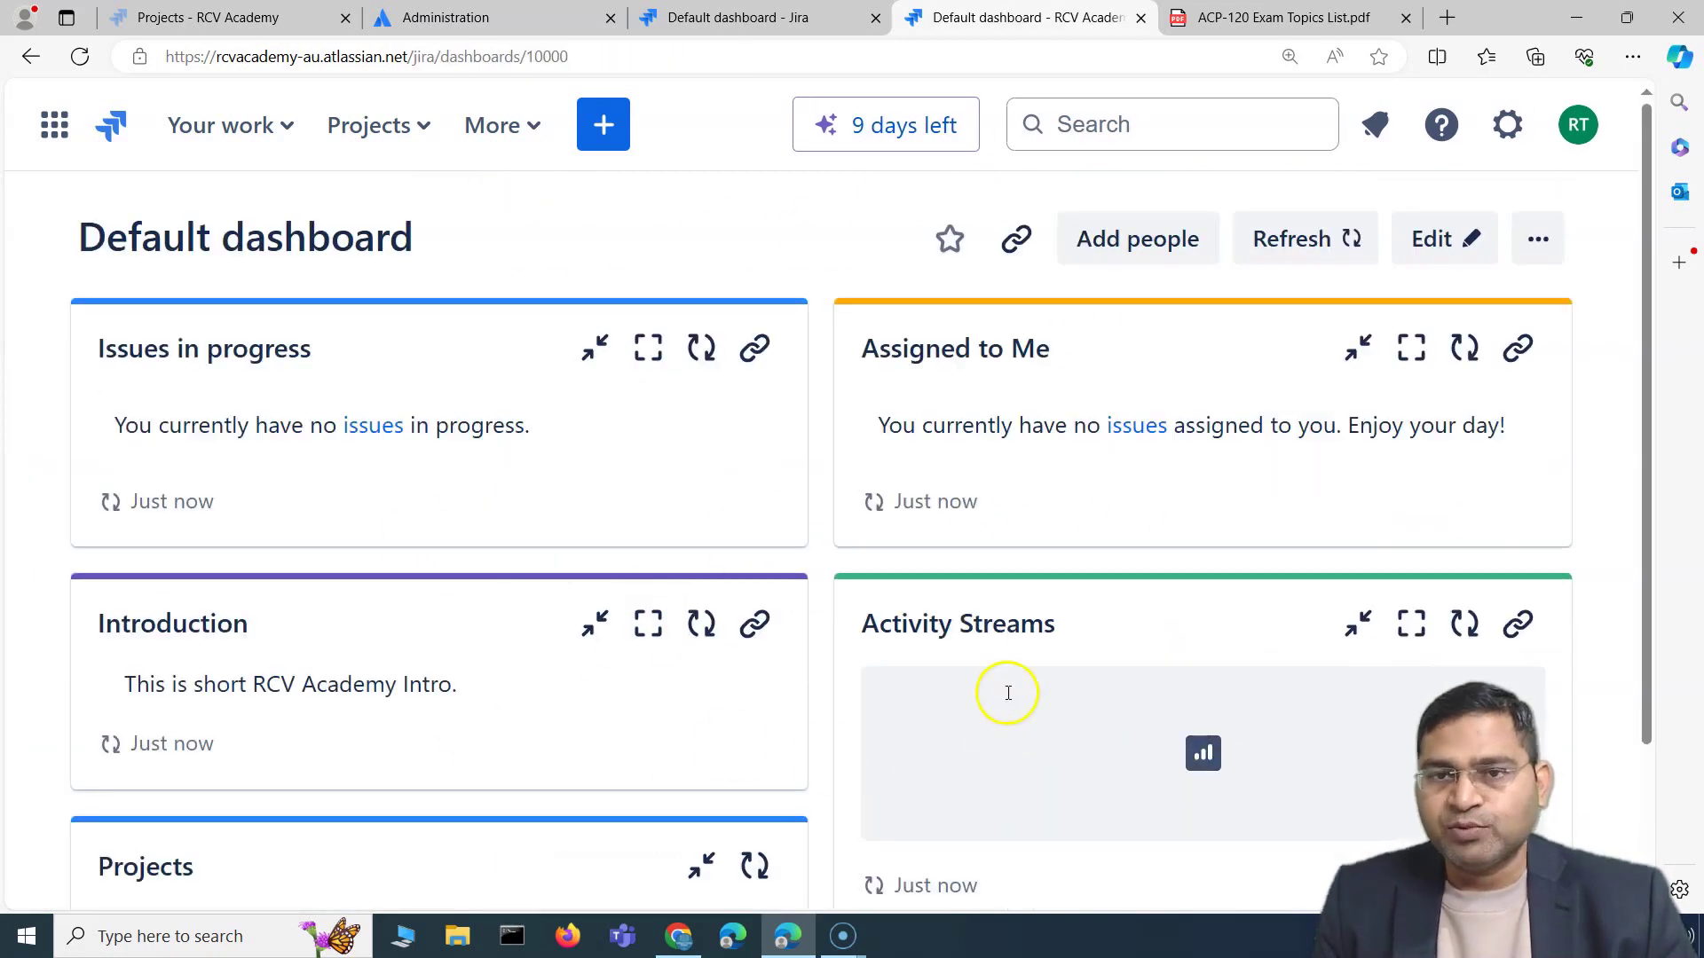
scroll(382, 646, "down", 2)
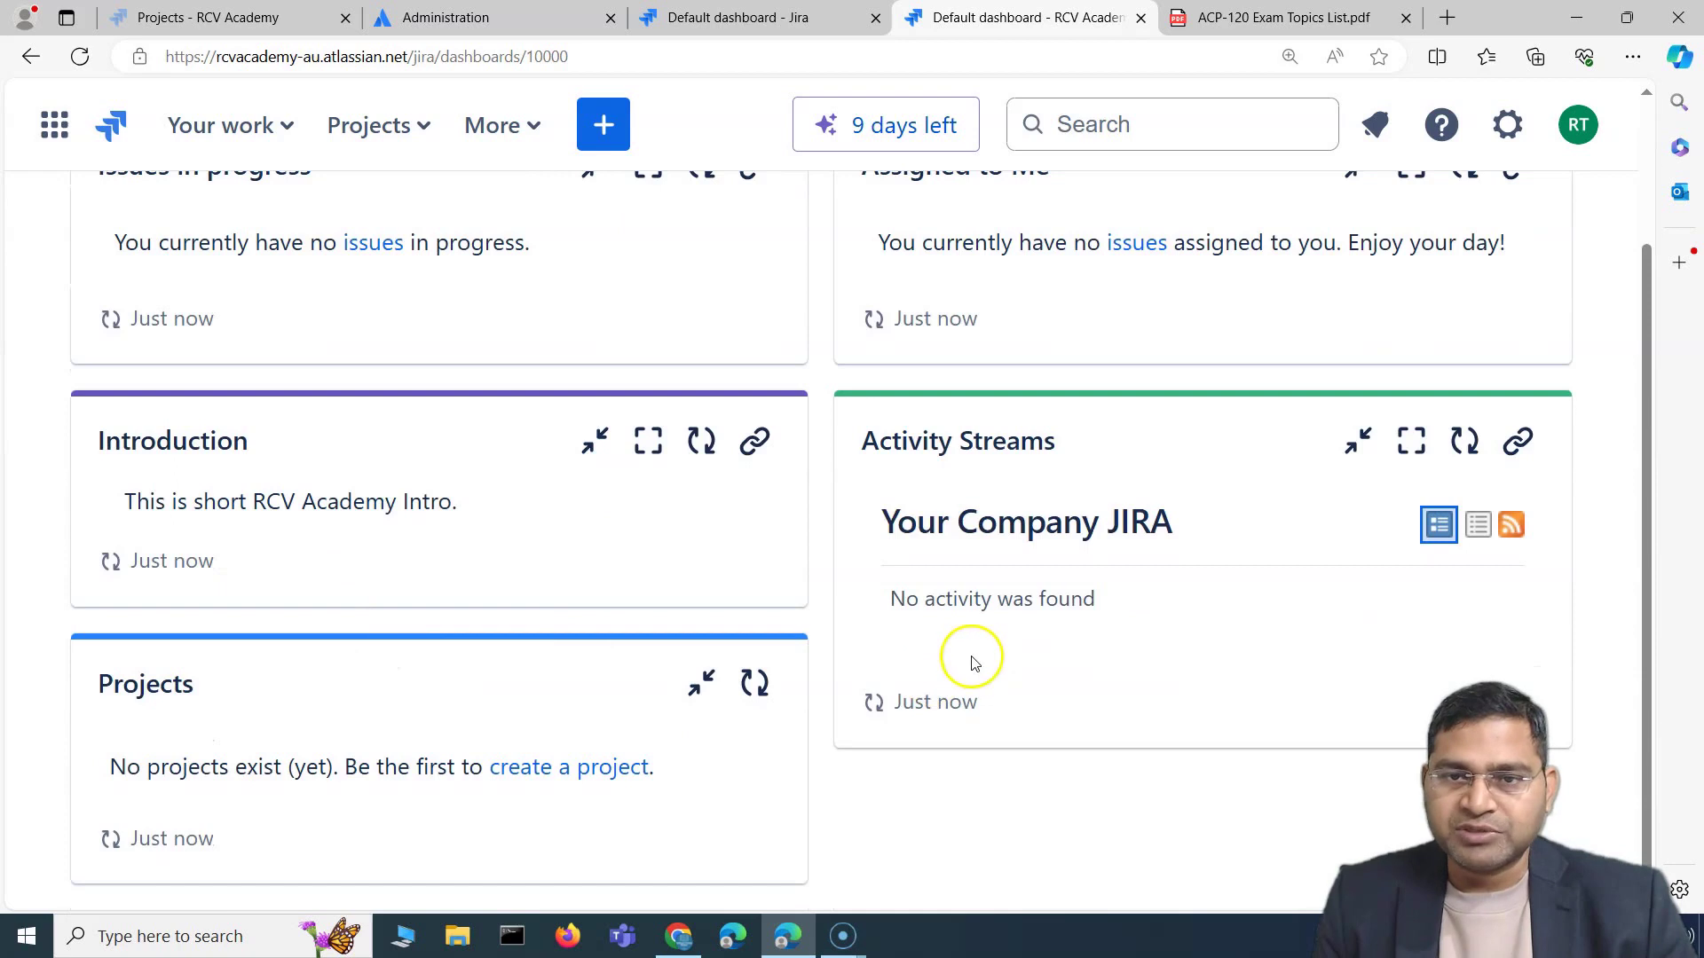
scroll(985, 648, "up", 2)
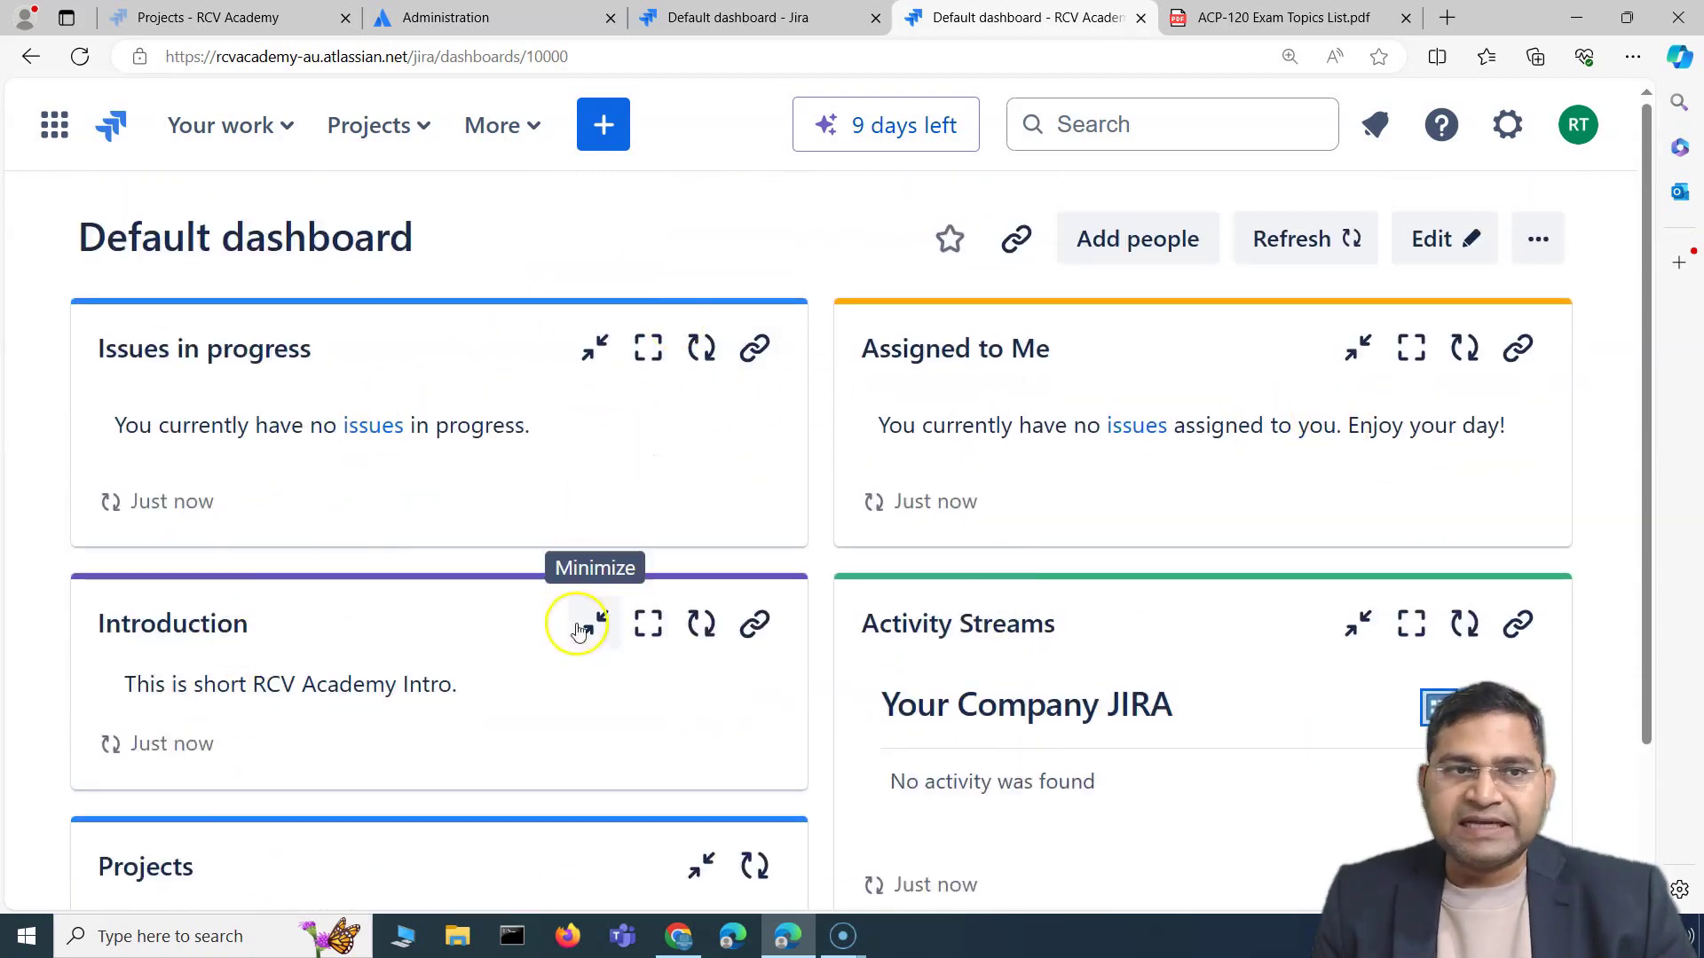
scroll(459, 707, "down", 2)
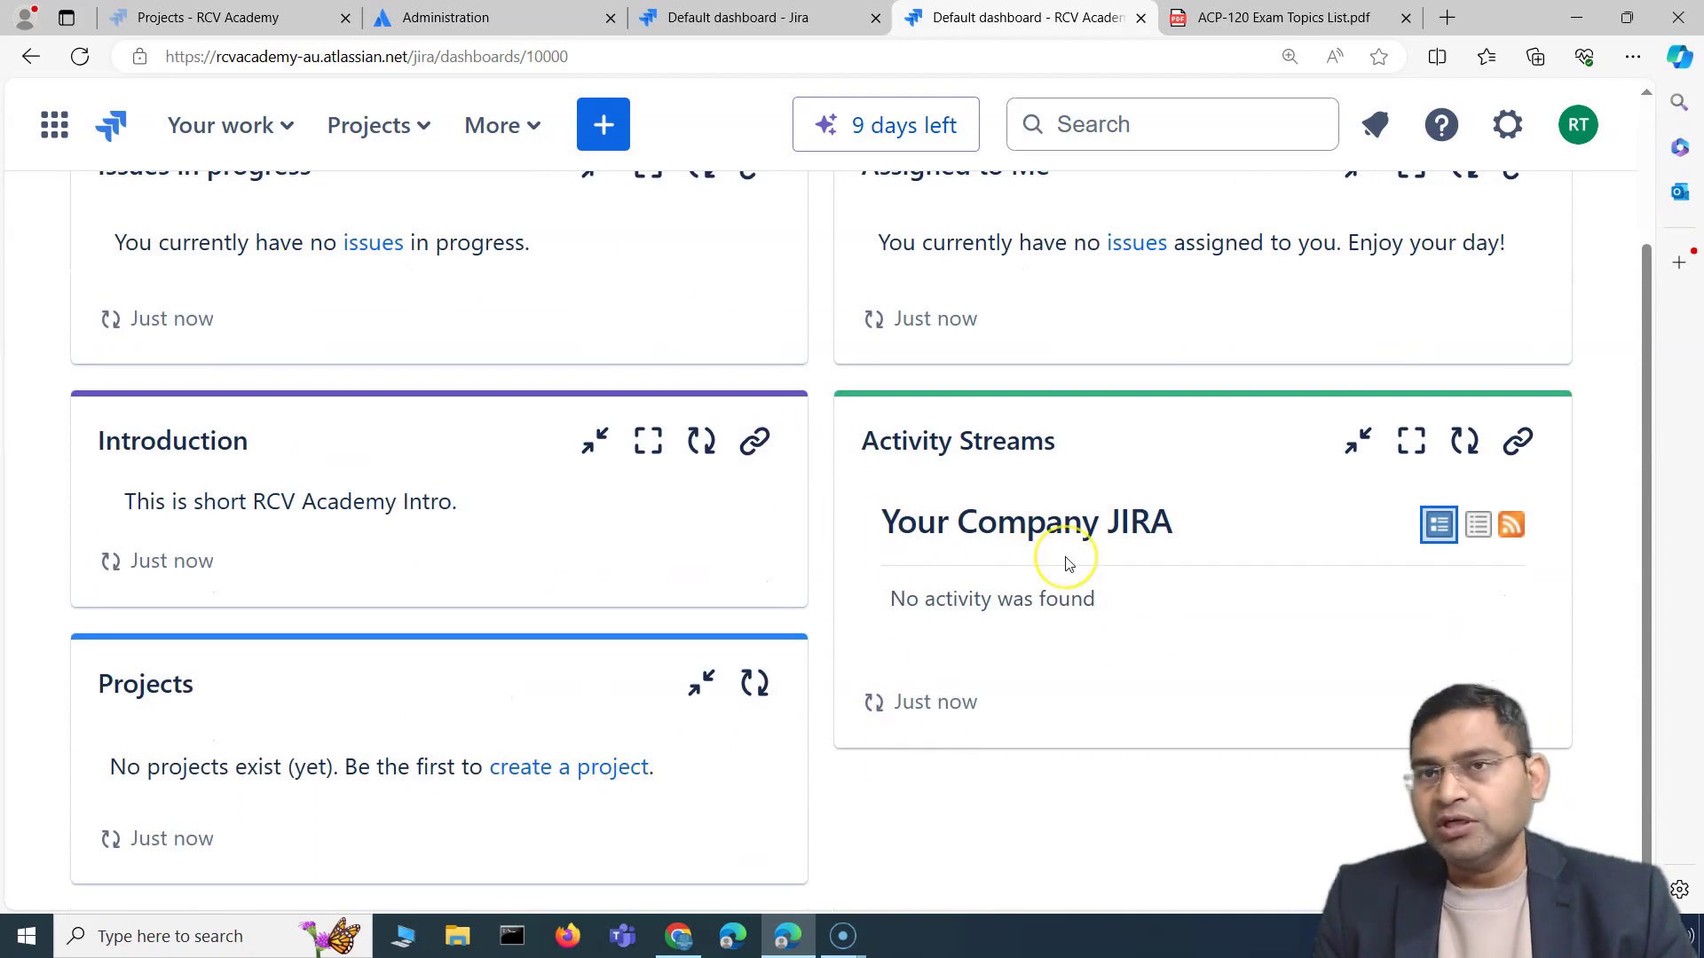
scroll(801, 610, "up", 2)
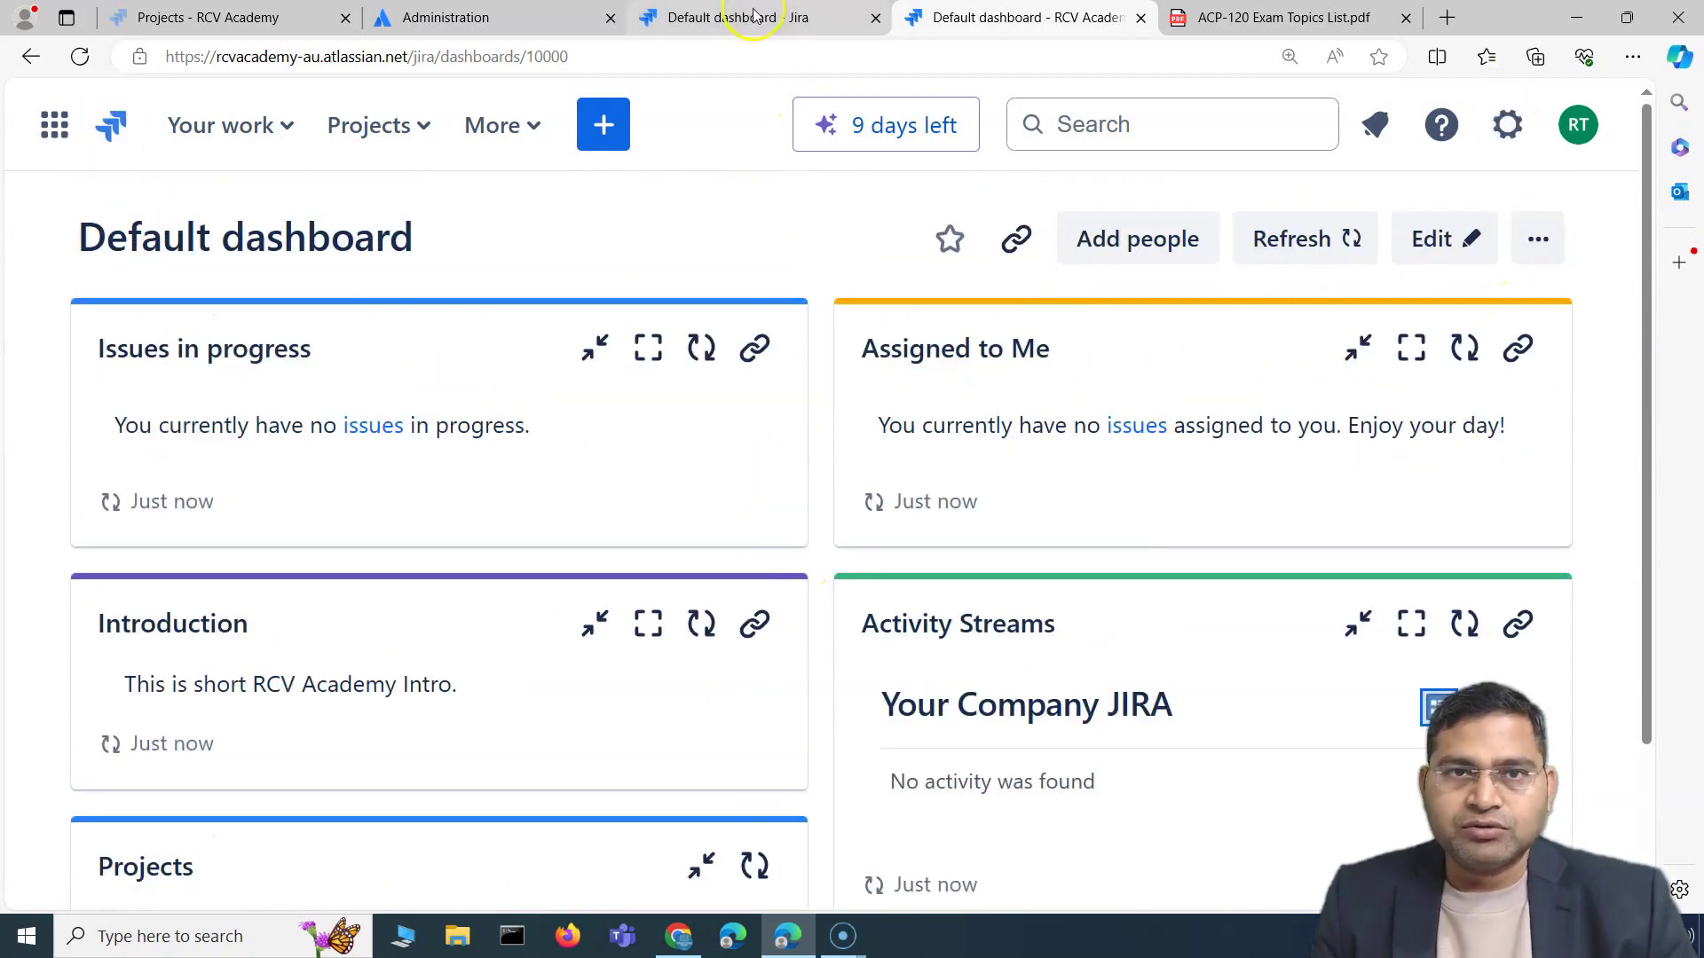
Step: Return to the system settings and open the Look and feel page
left_click(1500, 131)
left_click(826, 612)
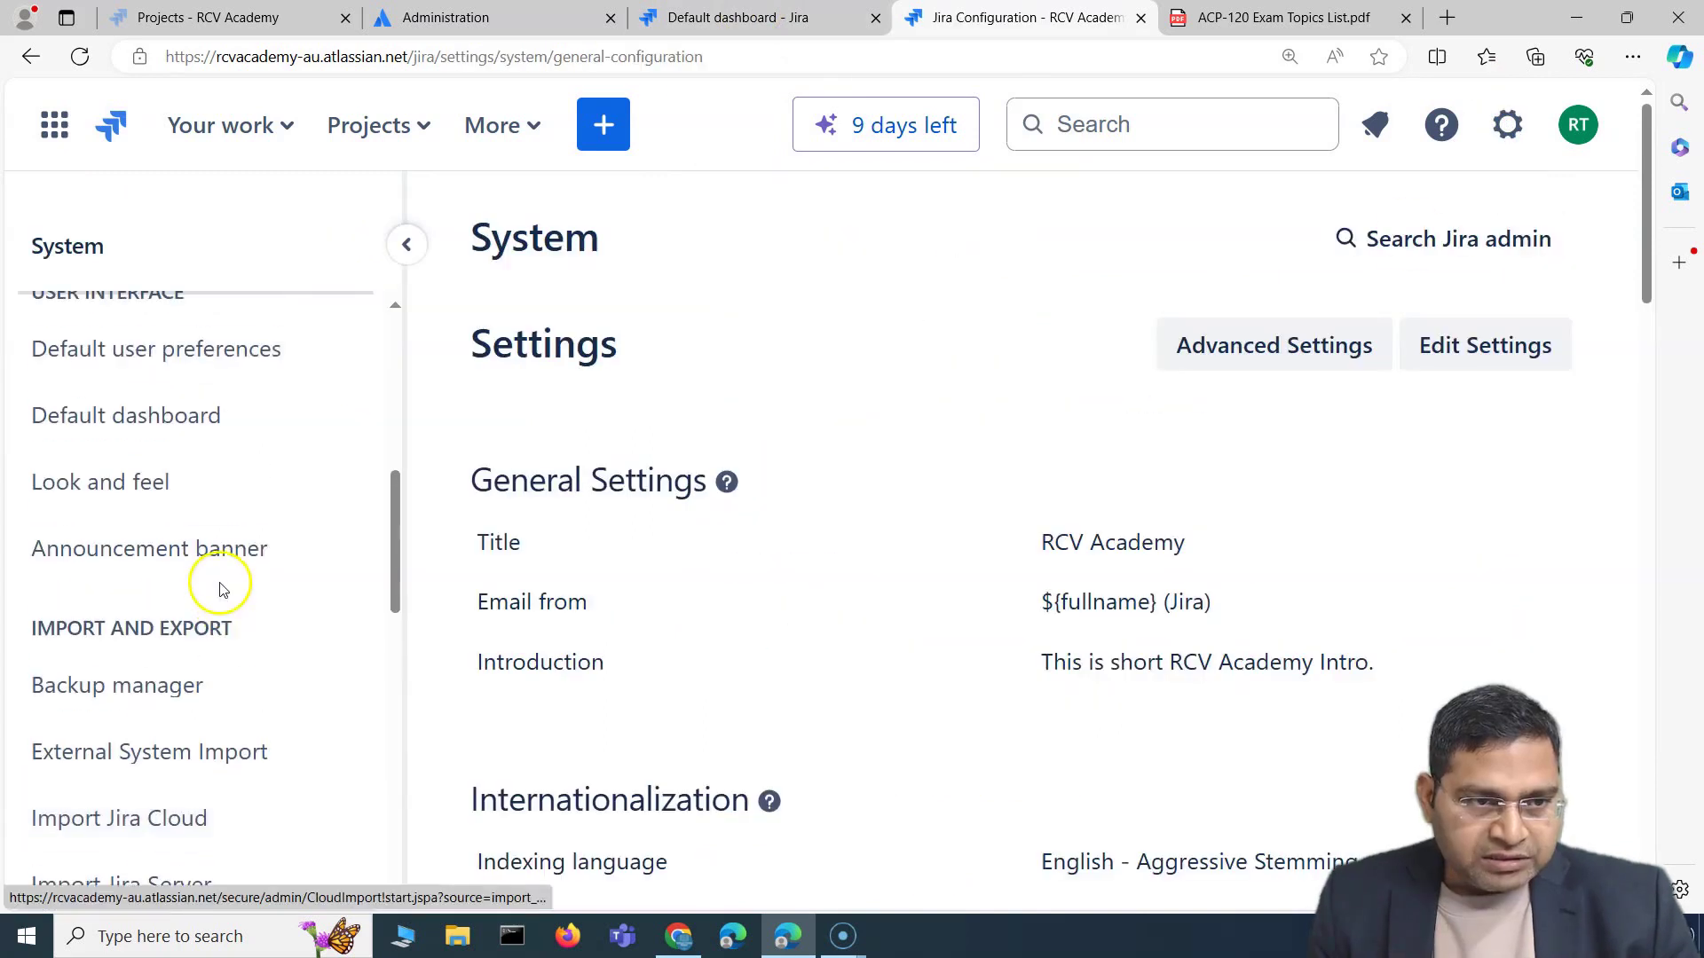
scroll(177, 559, "up", 1)
left_click(124, 595)
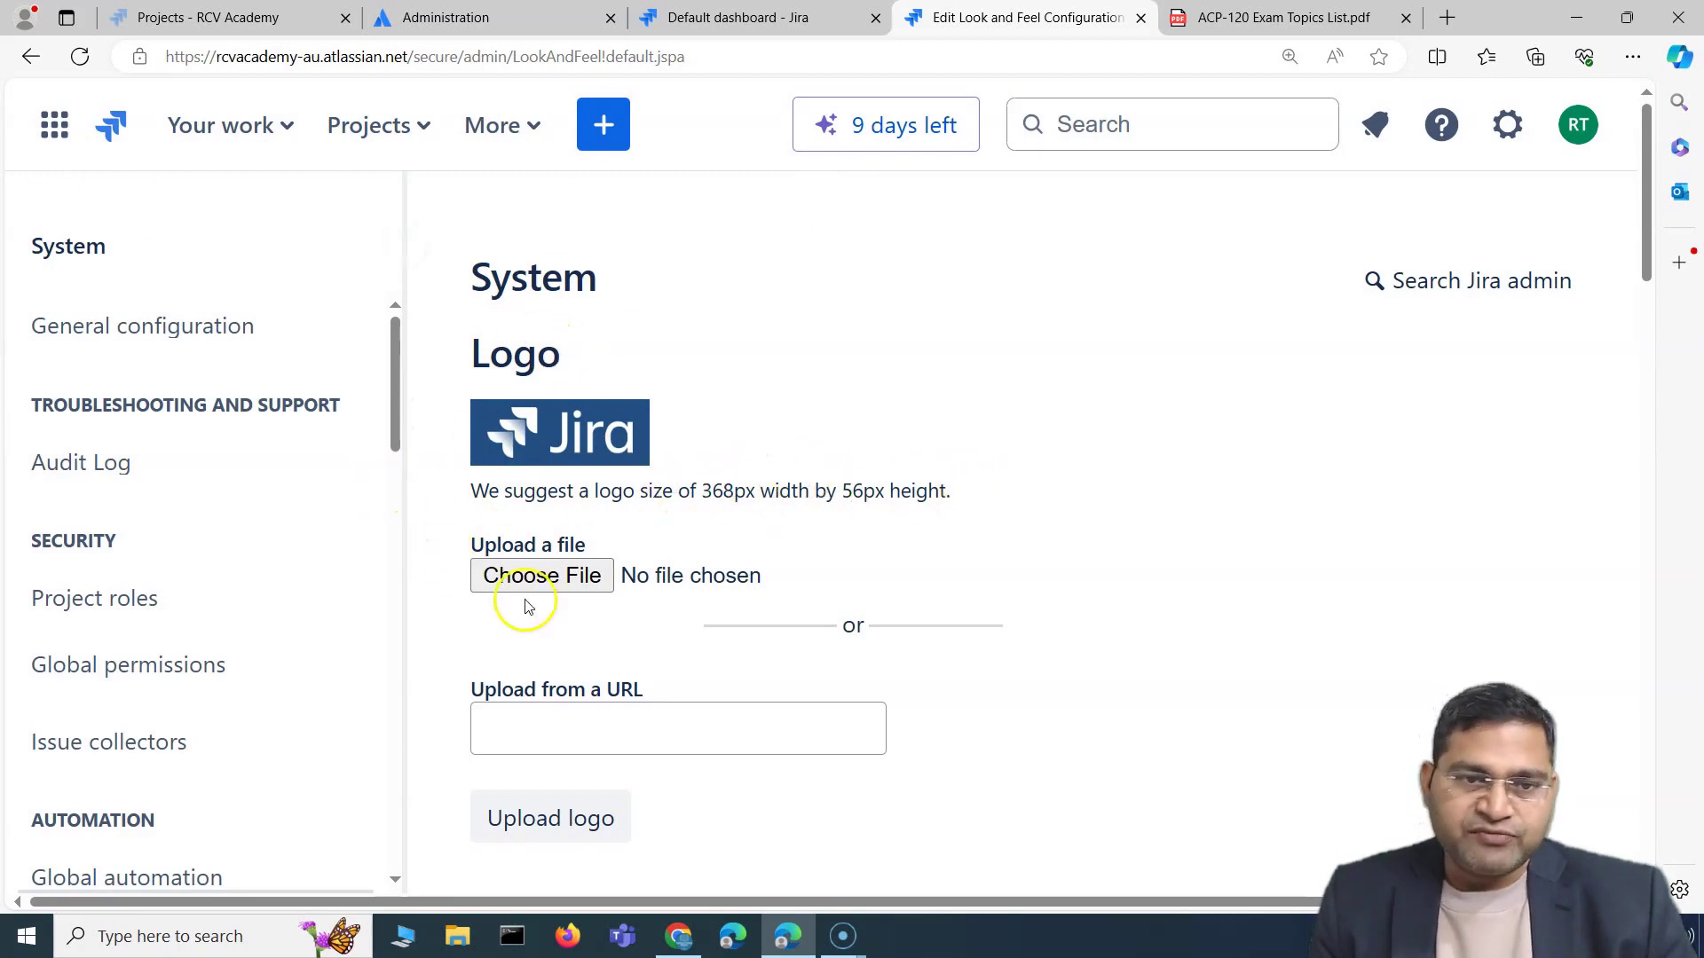
Step: Choose rcv-academy-logo.png as the logo file to upload and check the suggested logo size
left_click(547, 583)
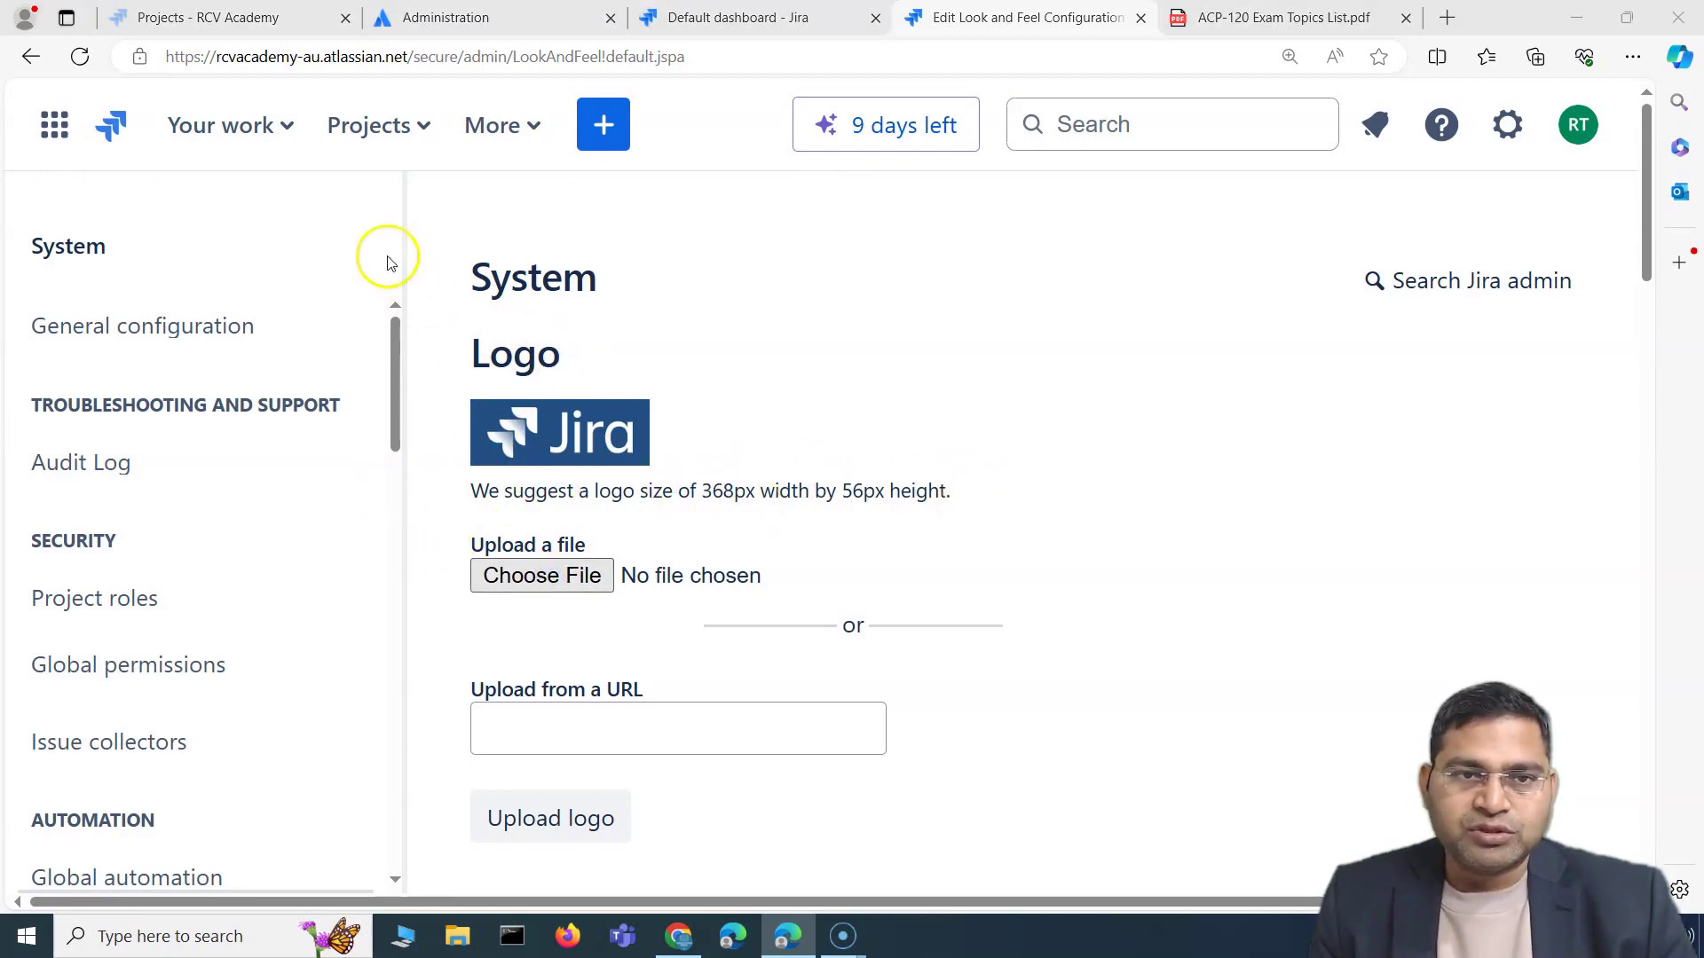
double_click(276, 176)
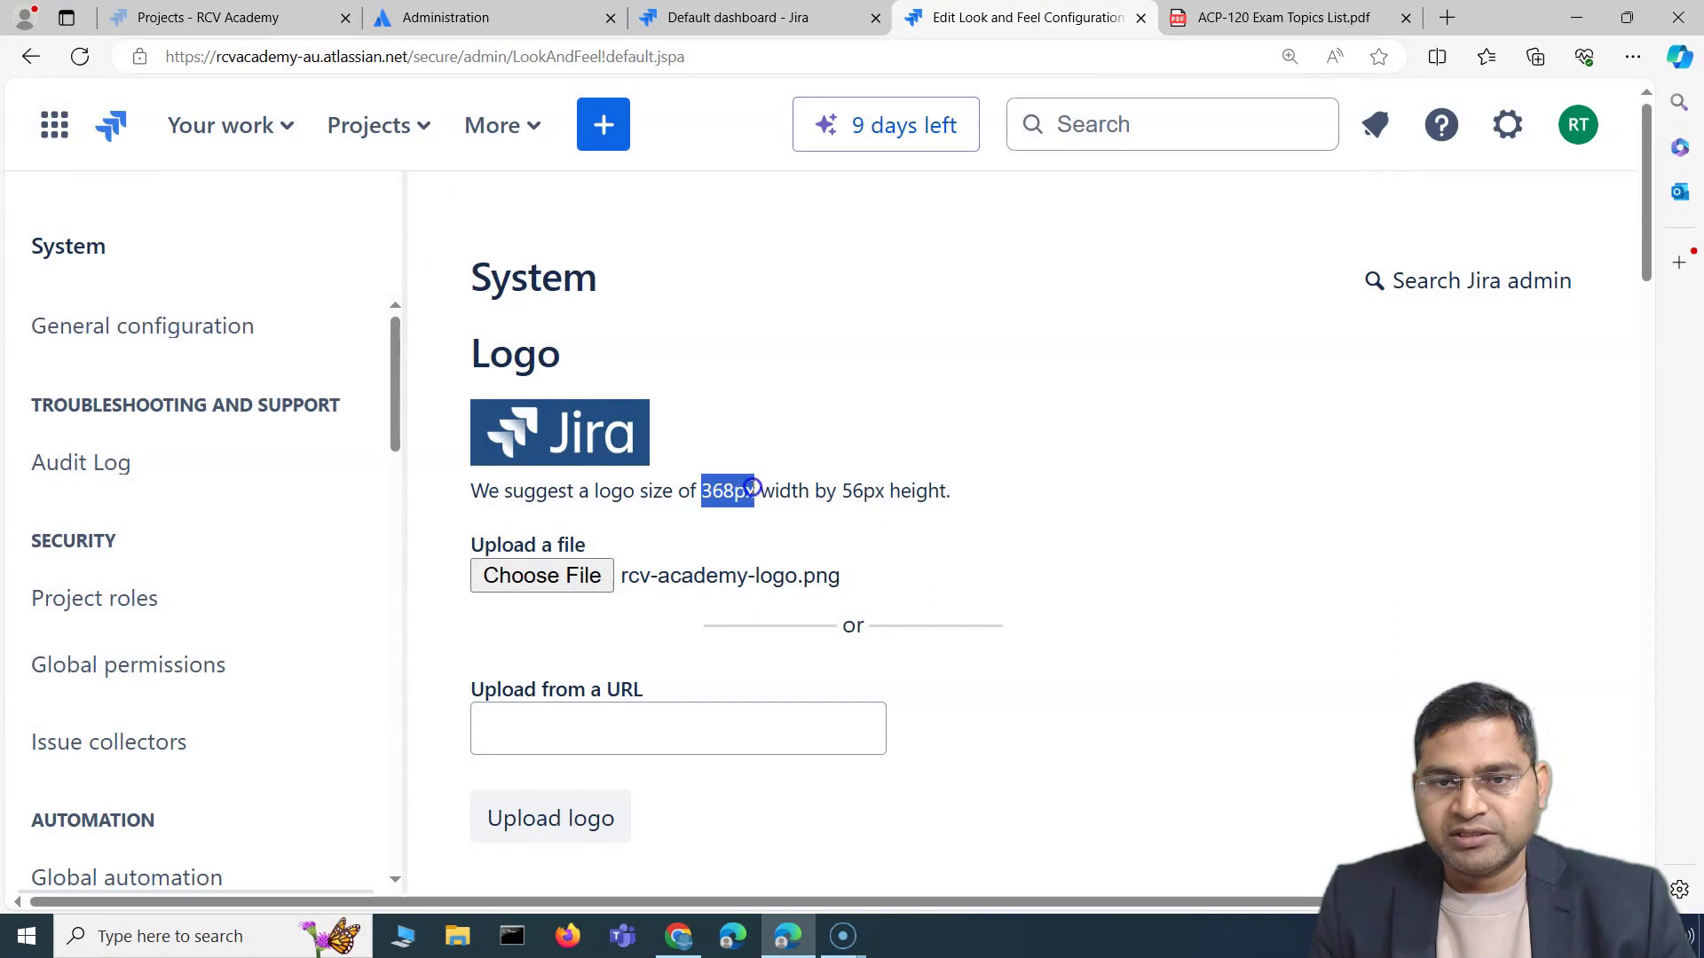
left_click_drag(753, 487, 971, 485)
left_click(1083, 550)
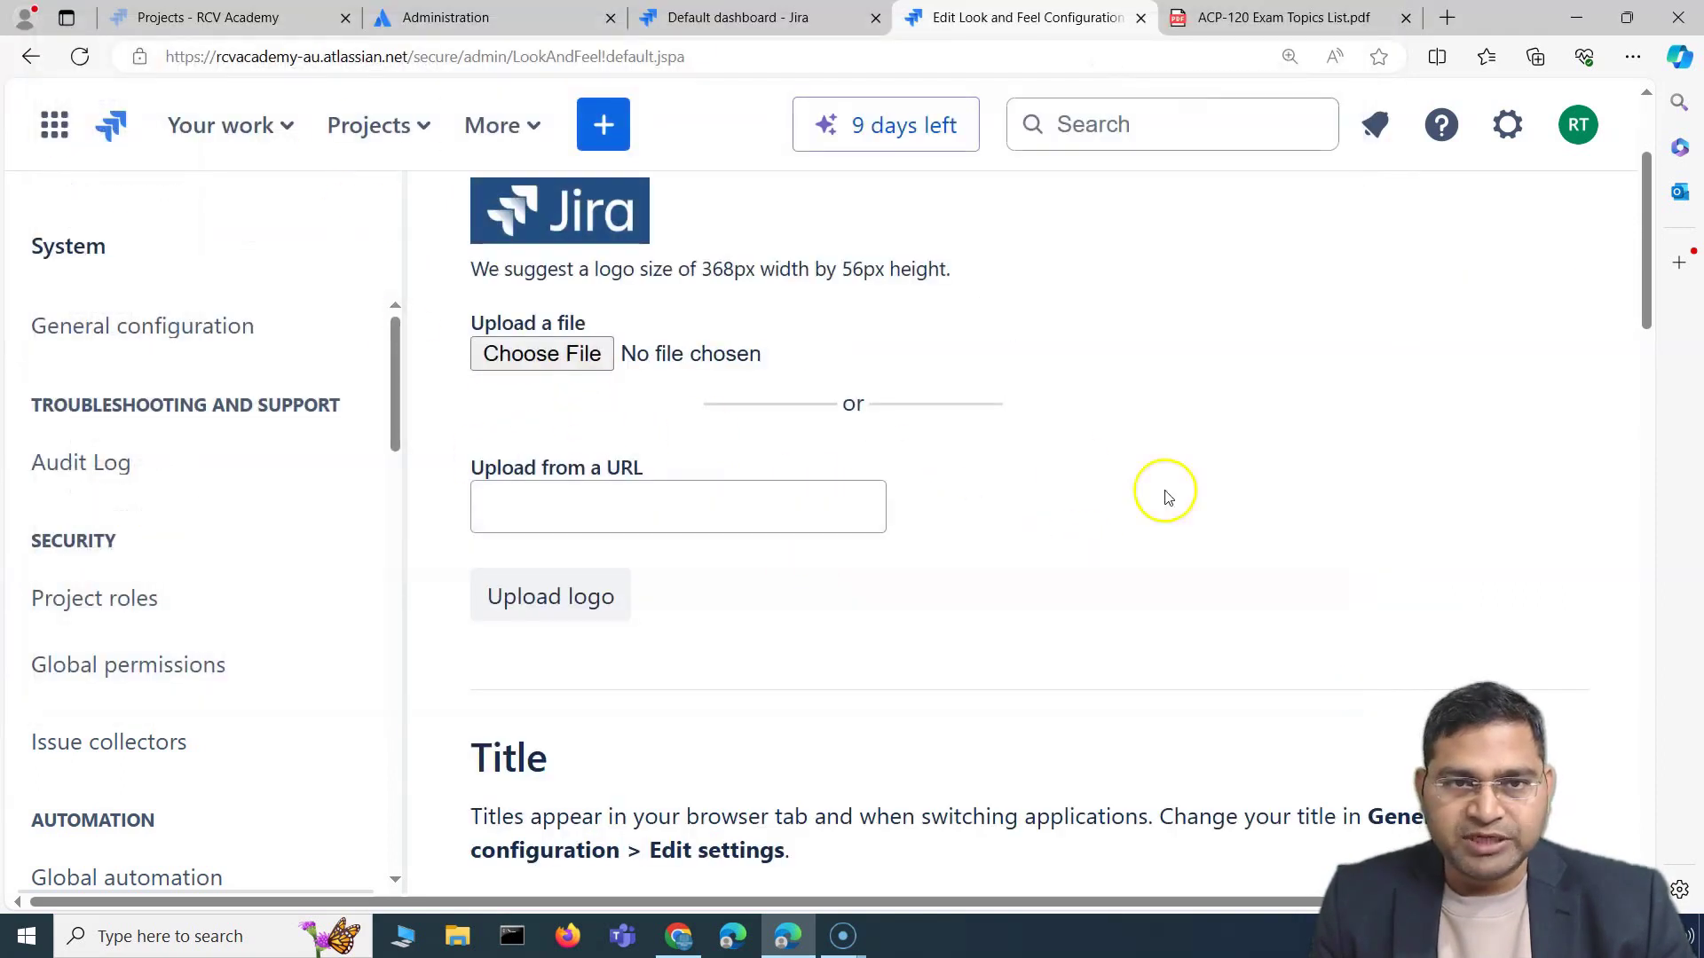
scroll(1225, 514, "up", 3)
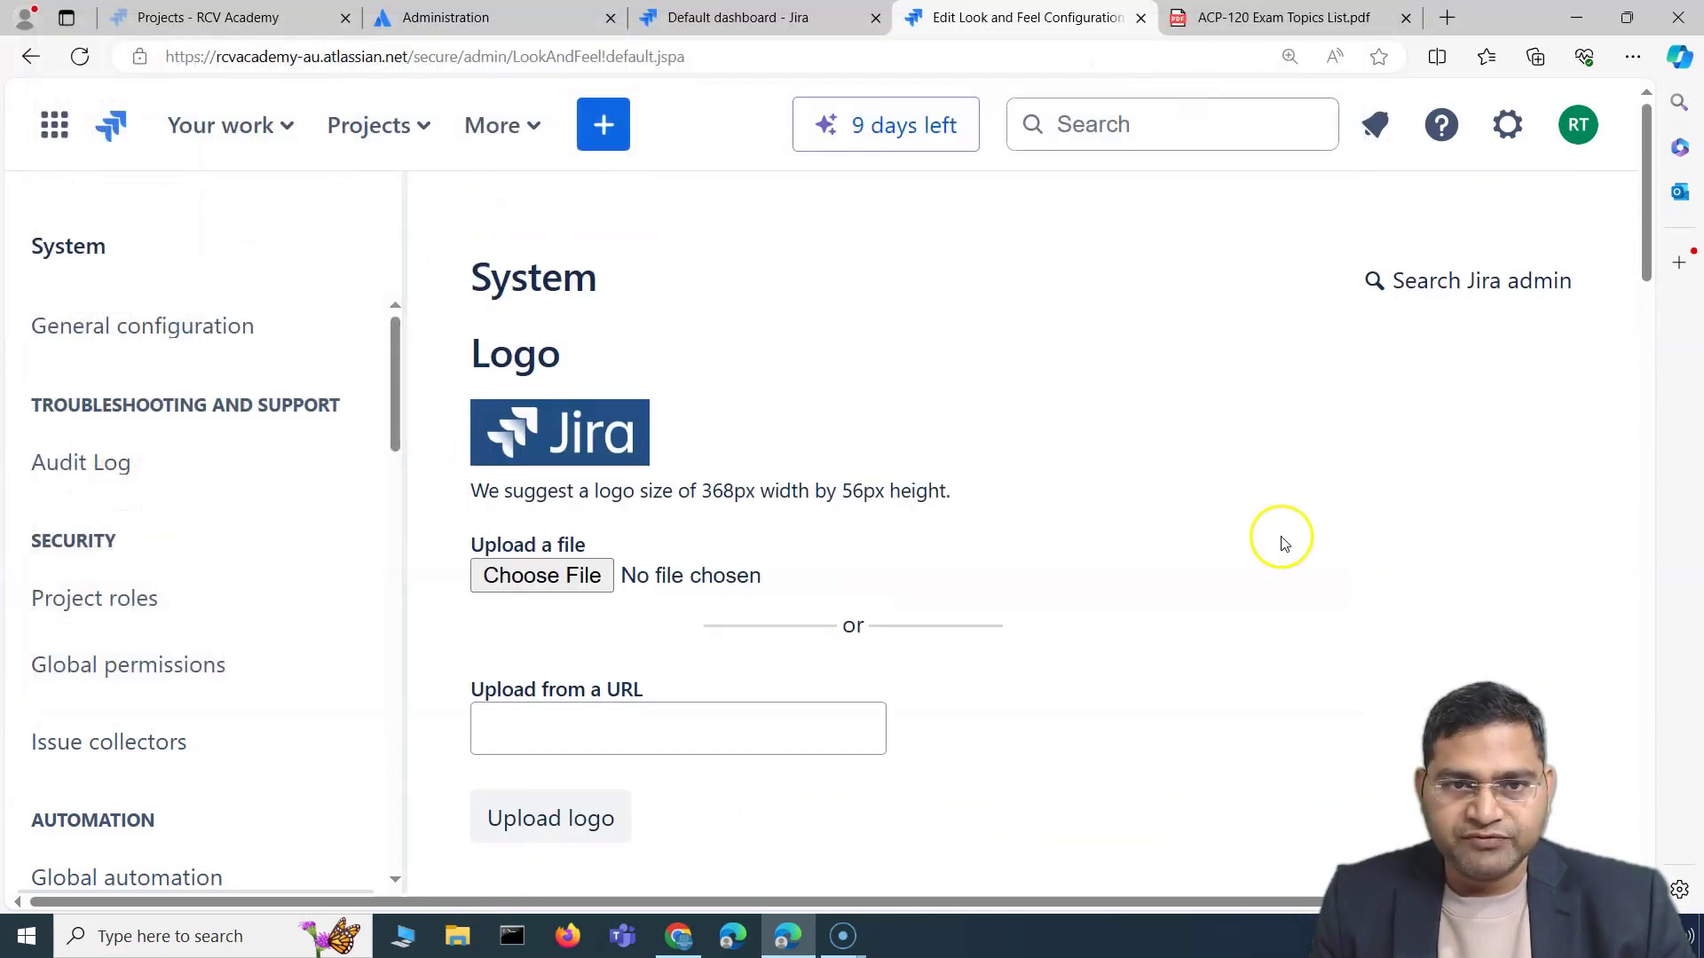
left_click(571, 578)
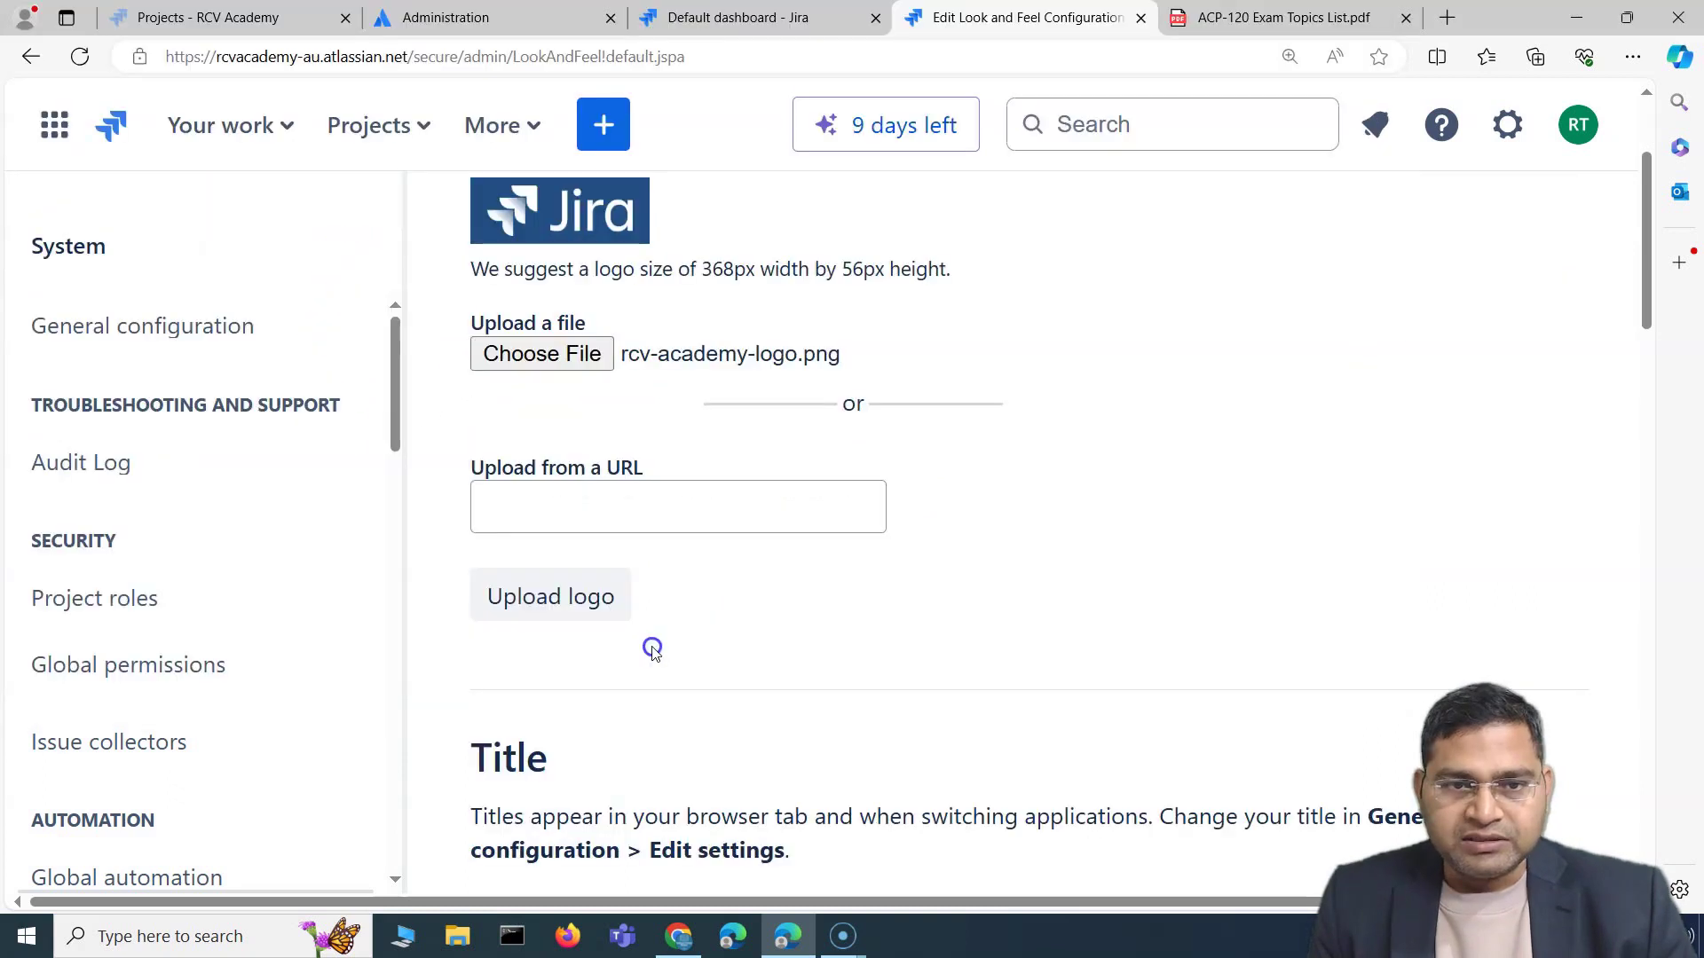
Step: Read the note on where titles appear and choose rcv-academy-logo.png as the favicon file
scroll(652, 651, "down", 5)
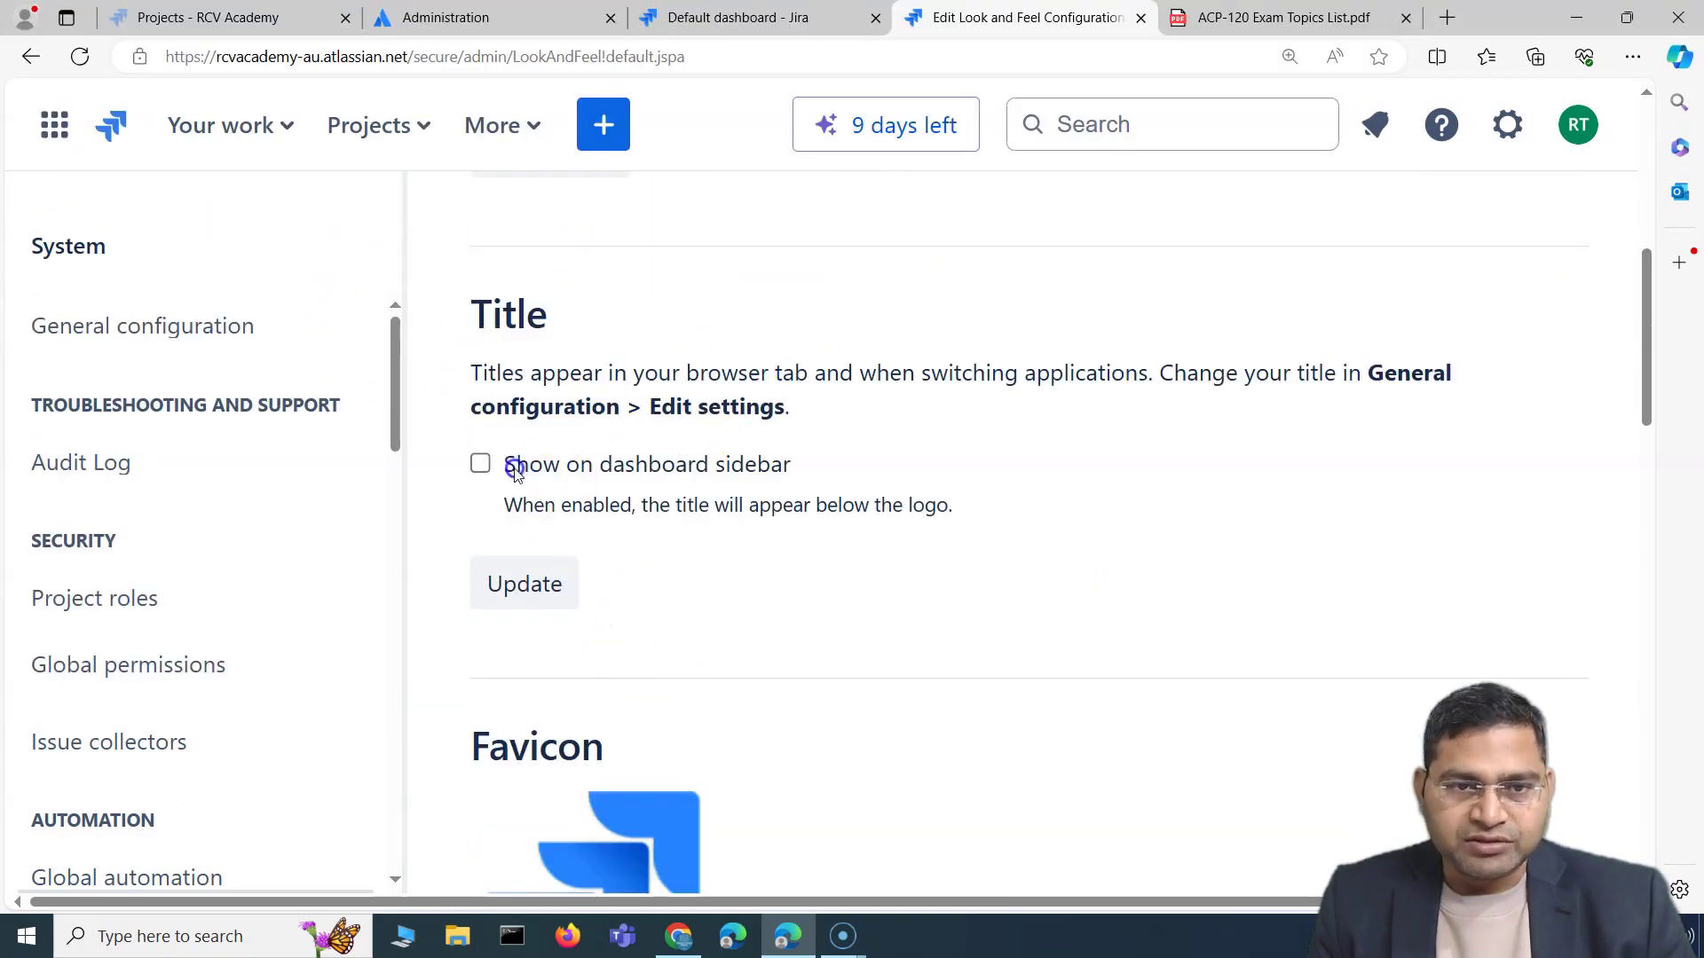
left_click_drag(501, 379, 954, 371)
left_click(1368, 442)
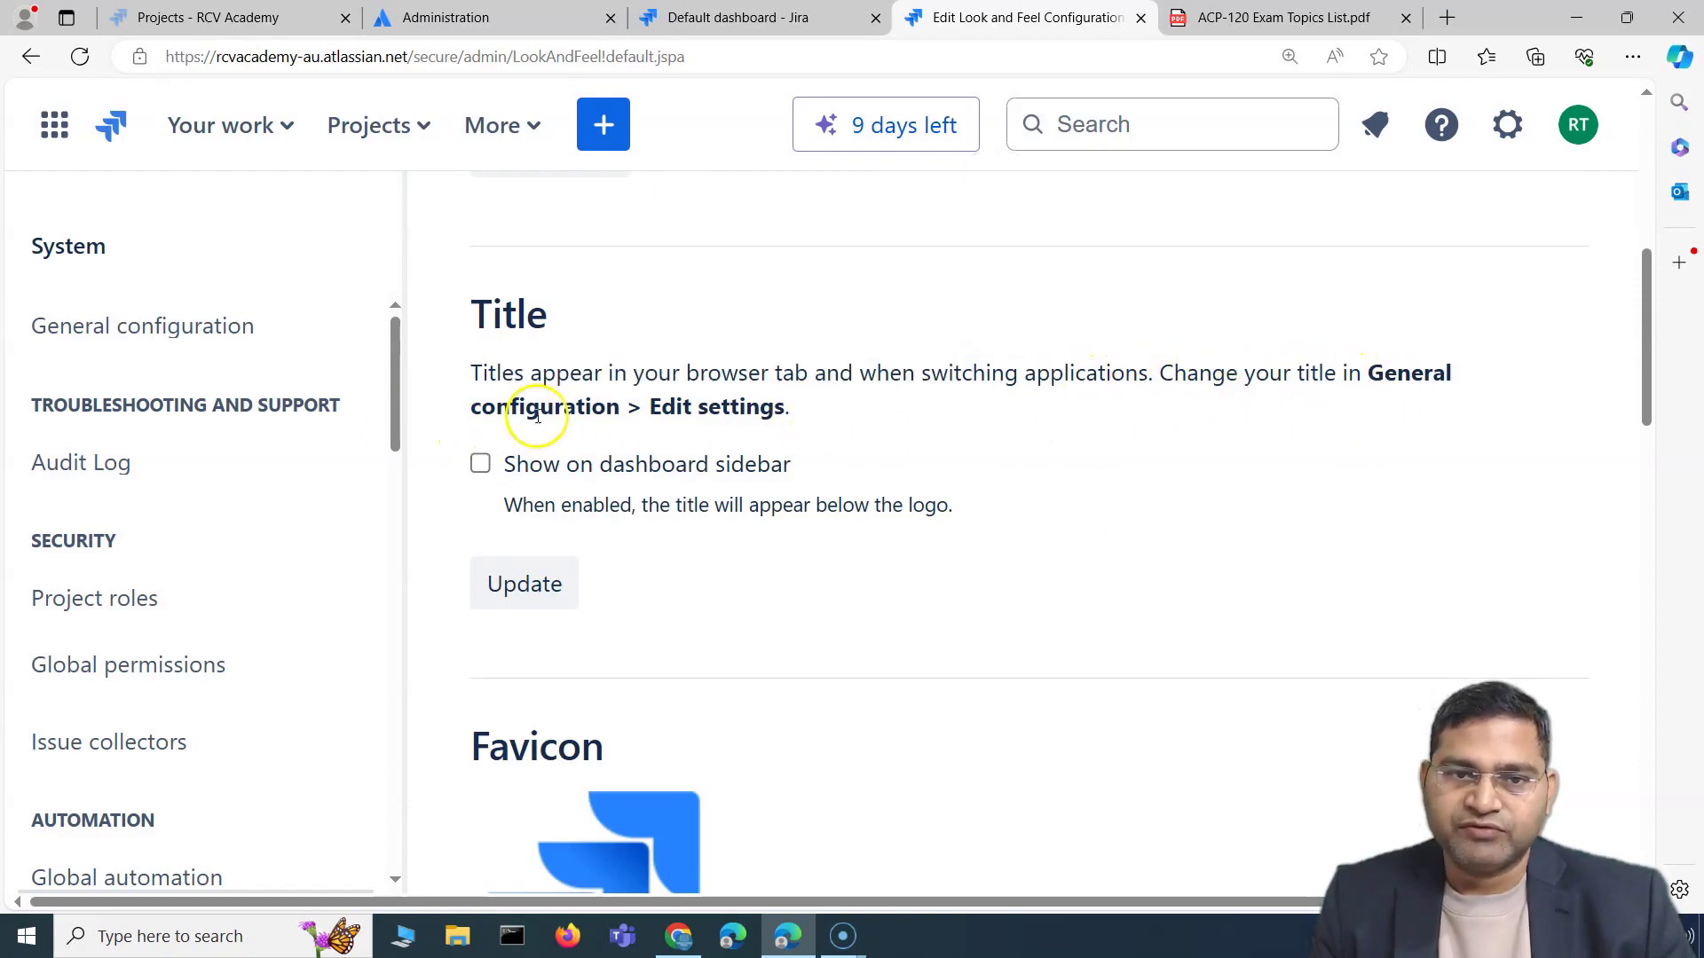
scroll(780, 692, "down", 6)
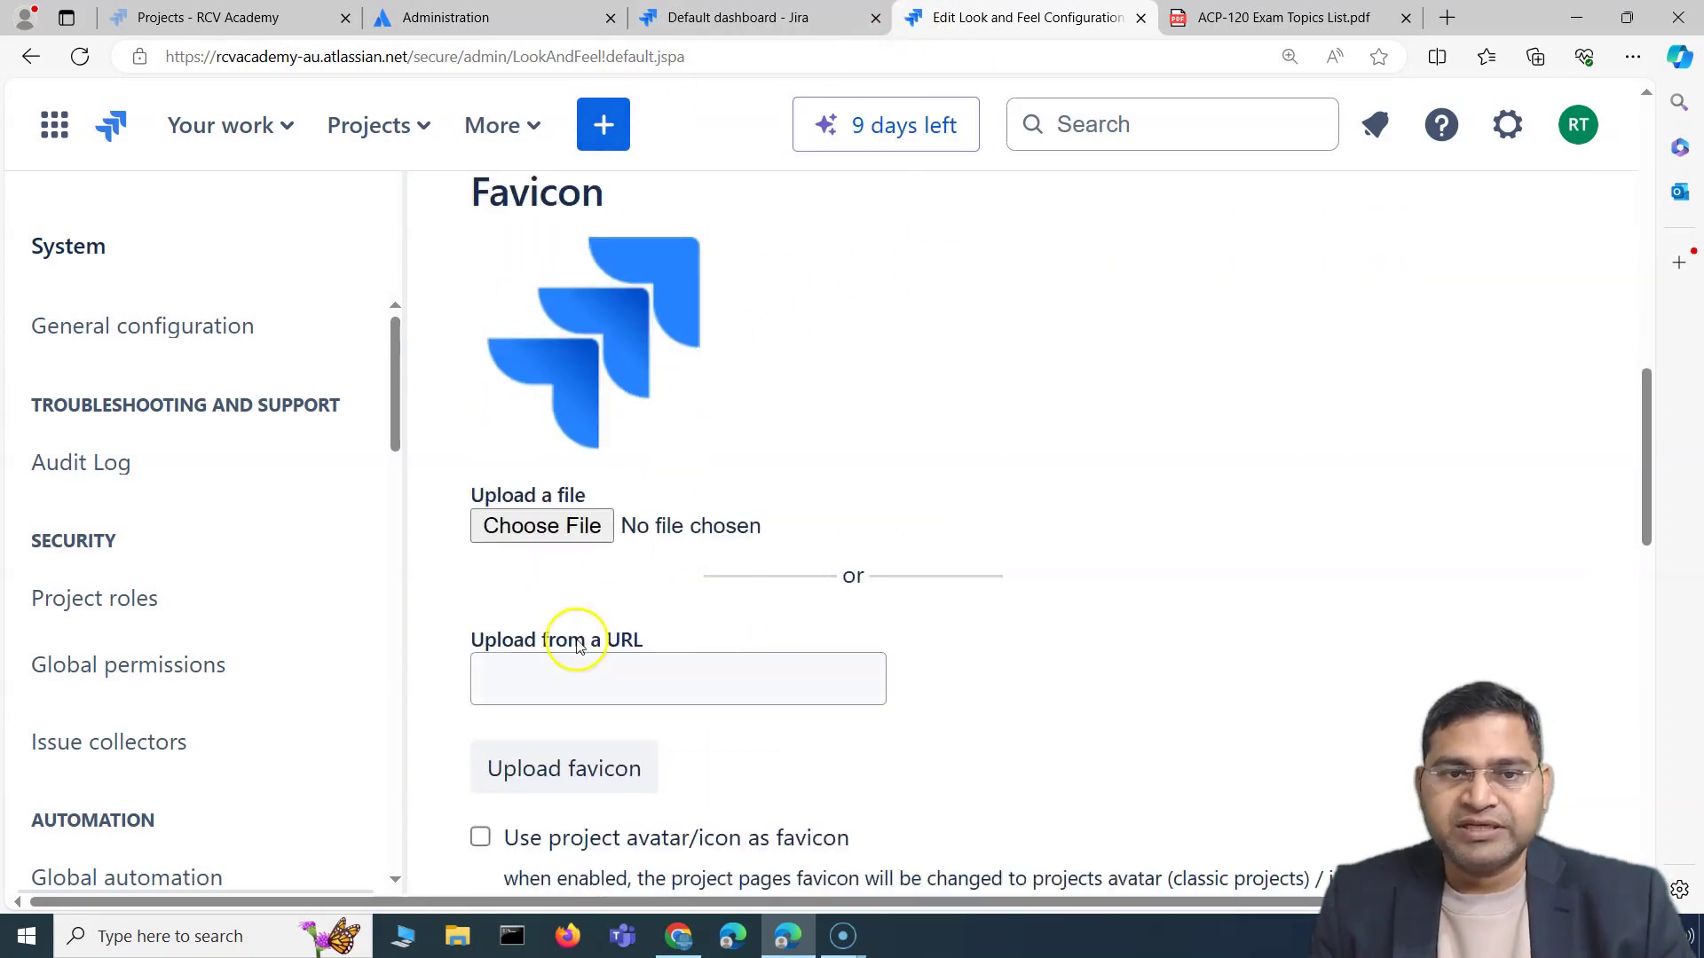
left_click(595, 538)
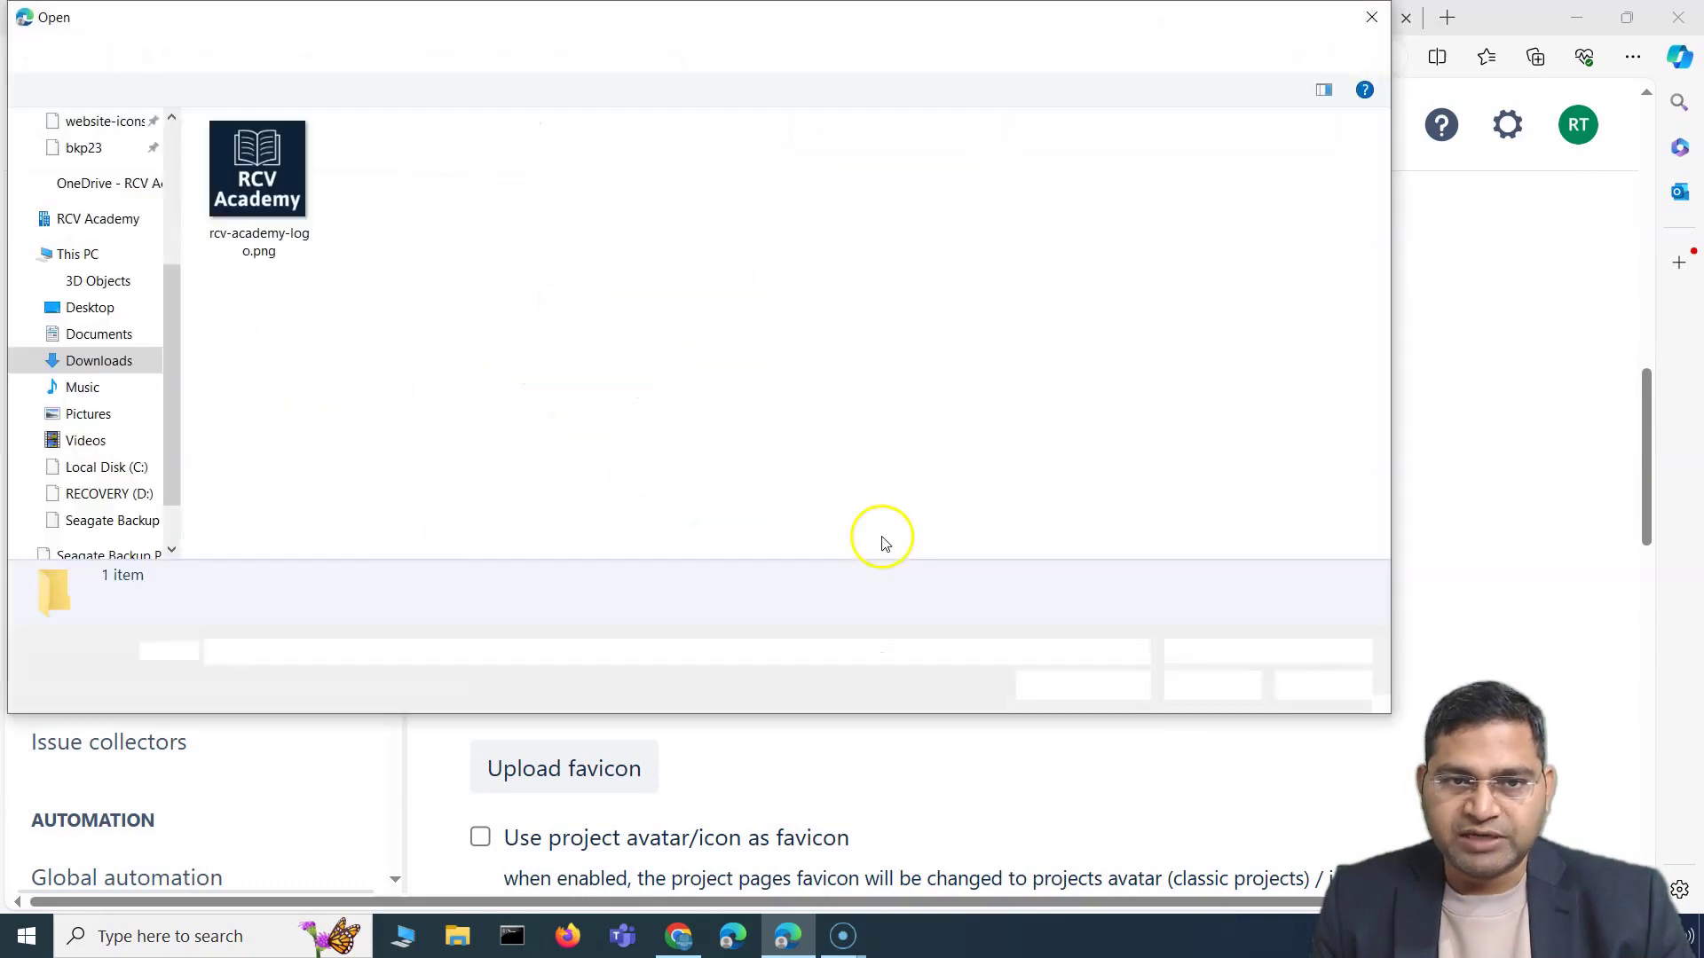
double_click(260, 164)
Step: Examine the remaining look and feel settings, from the favicon options through navigation colors to date and time formats
scroll(1069, 639, "down", 3)
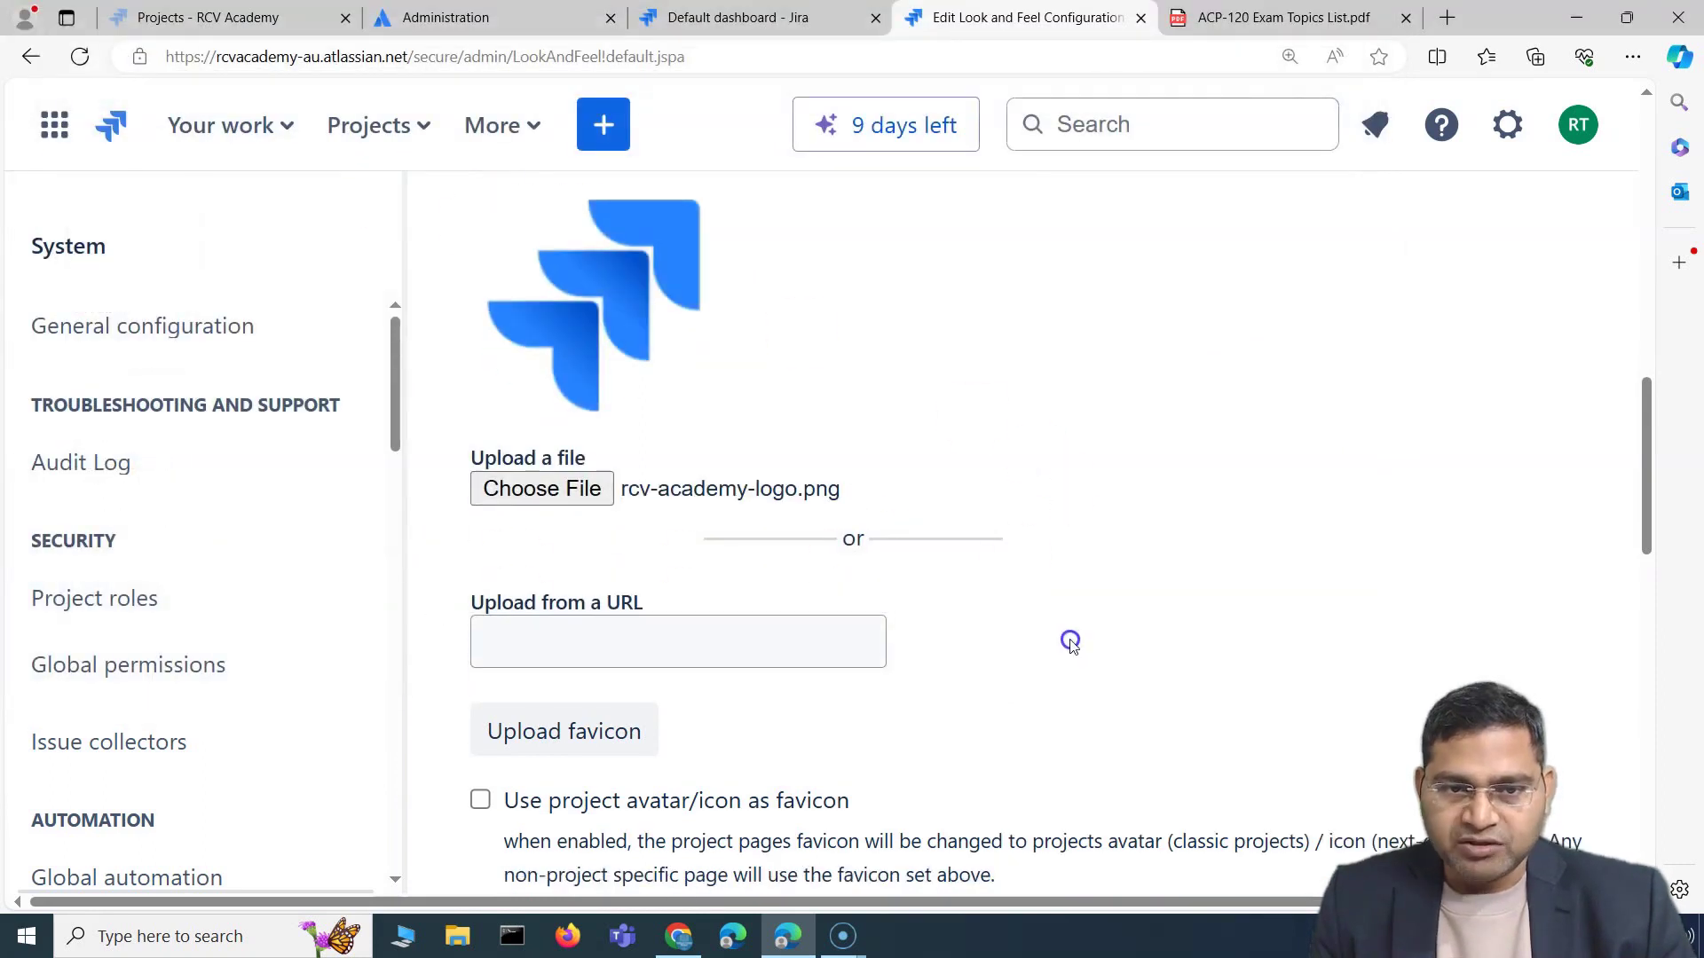
scroll(647, 487, "down", 5)
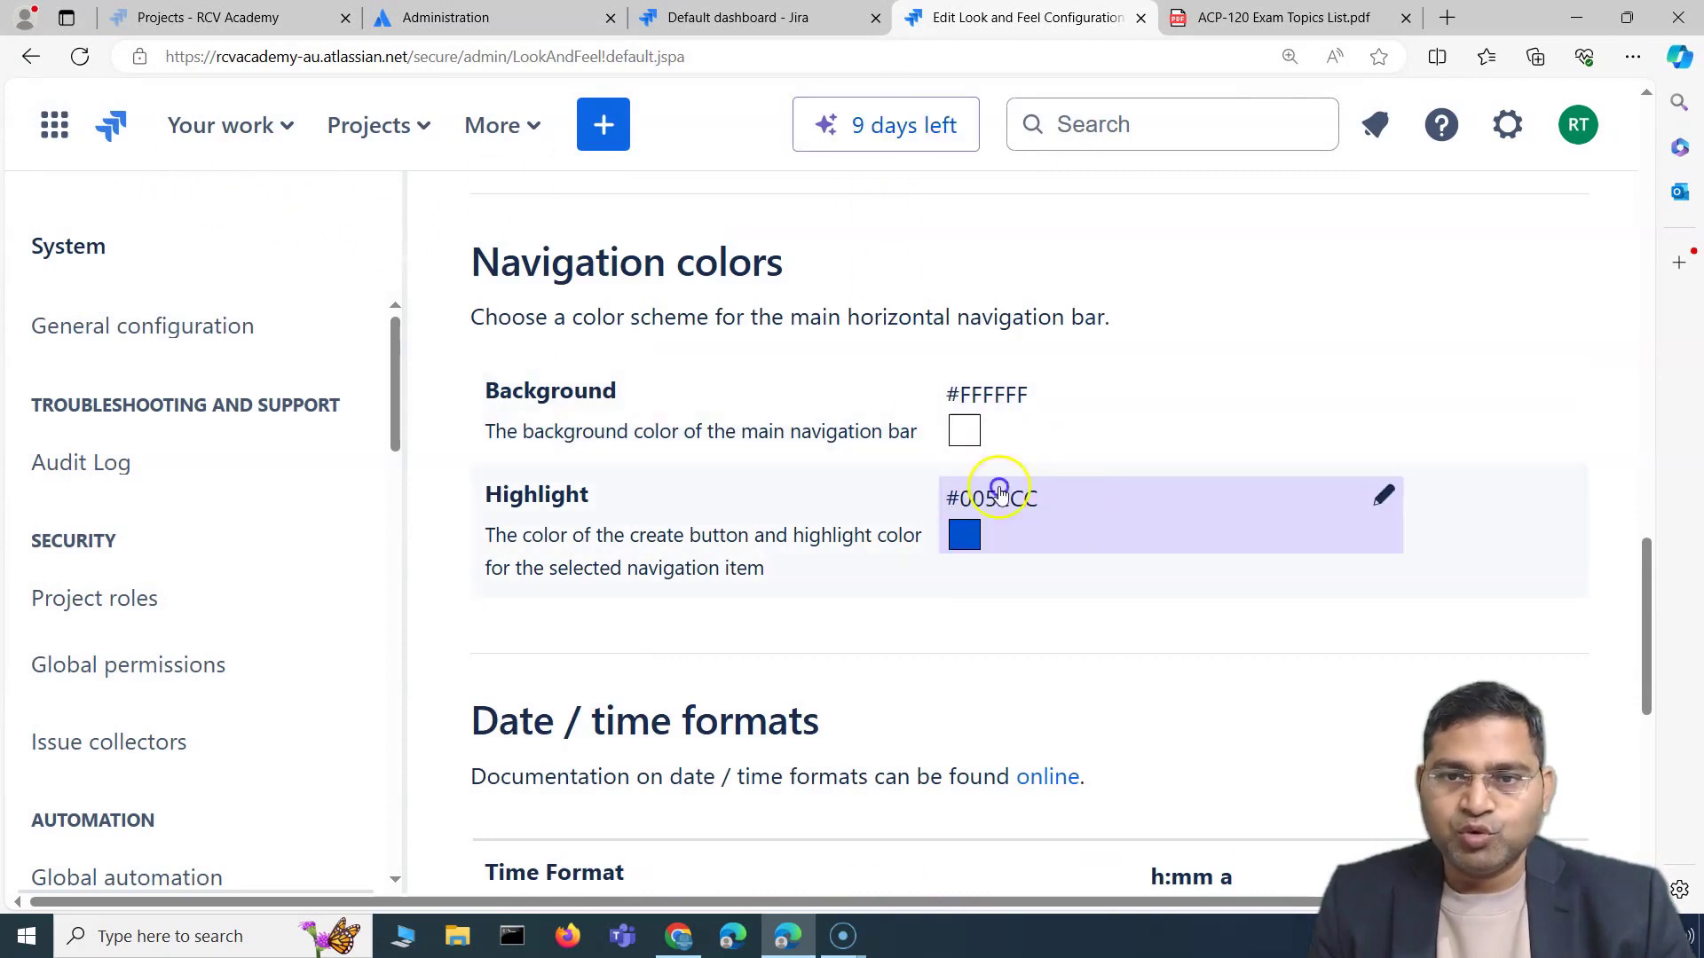
scroll(657, 639, "down", 1)
scroll(932, 384, "down", 5)
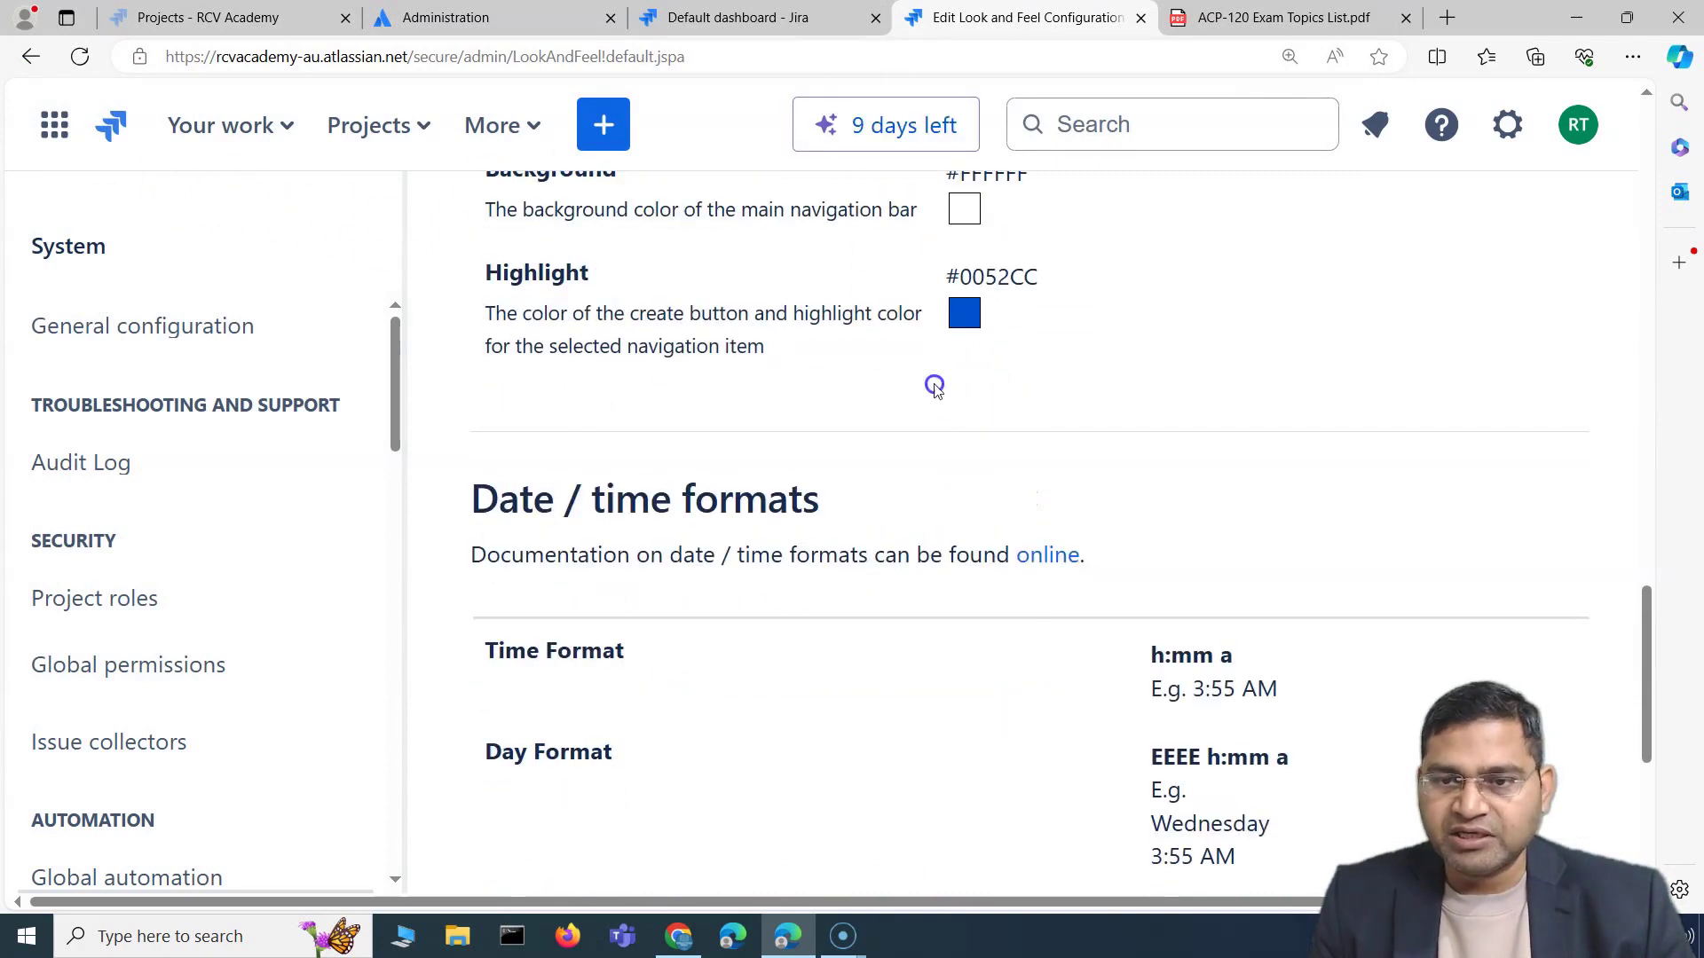
scroll(559, 704, "down", 2)
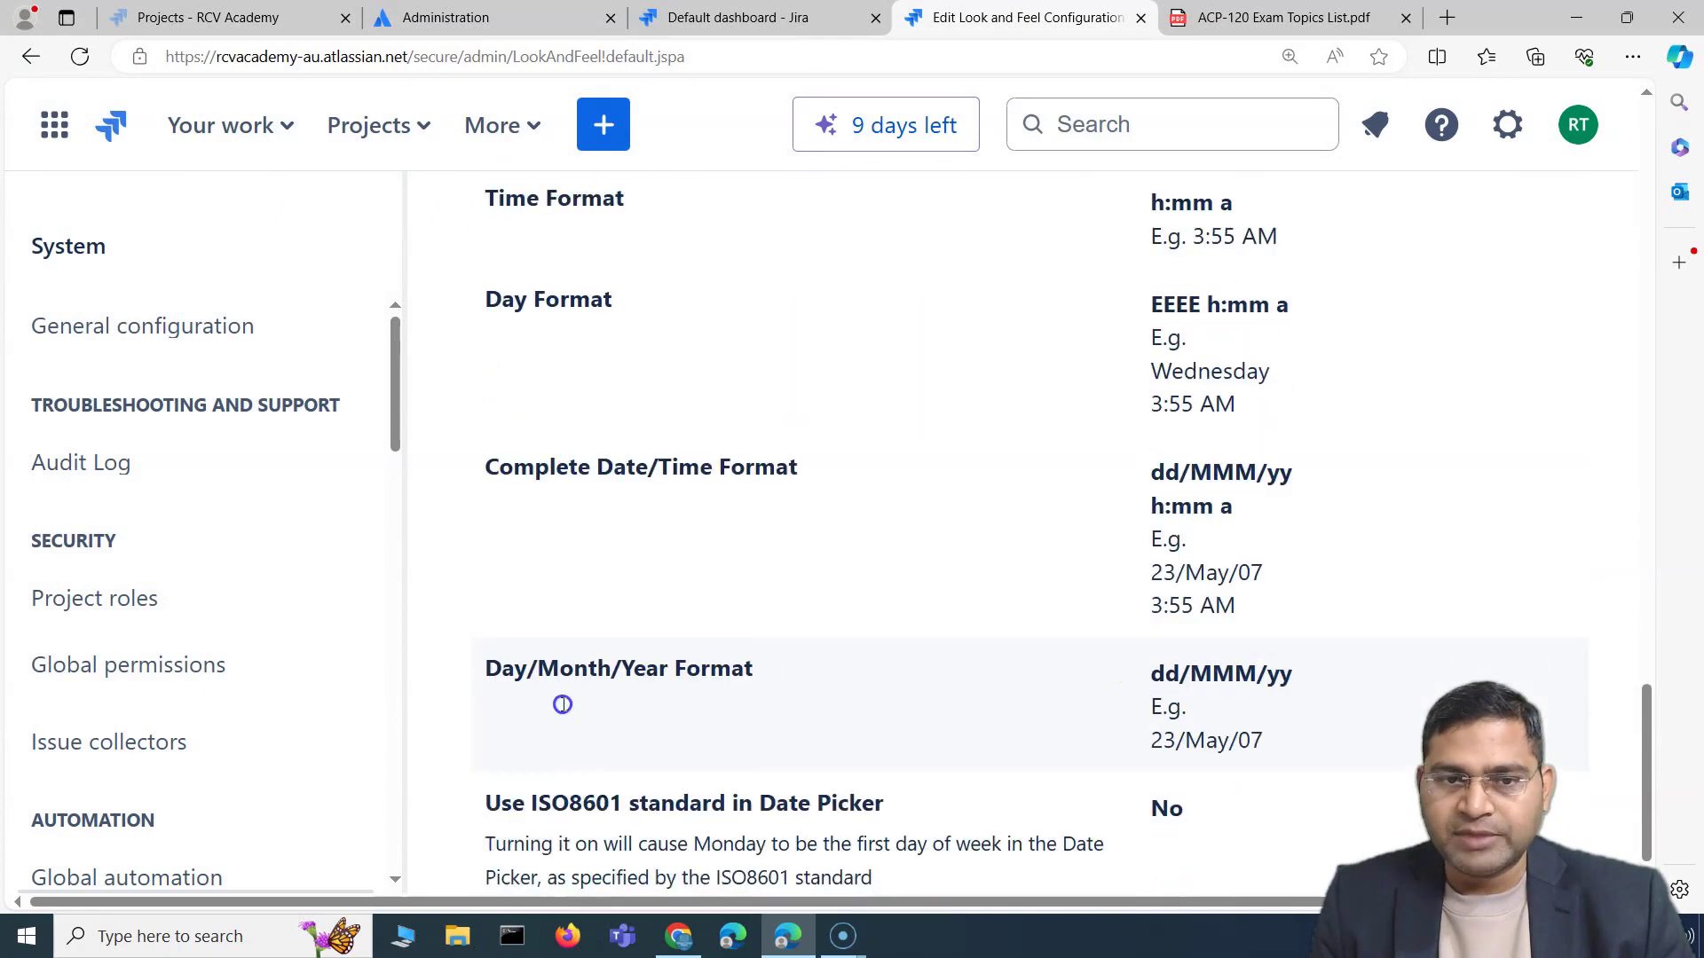
Step: Recheck the look and feel settings and upload the chosen rcv-academy-logo.png as the site favicon
scroll(854, 703, "up", 3)
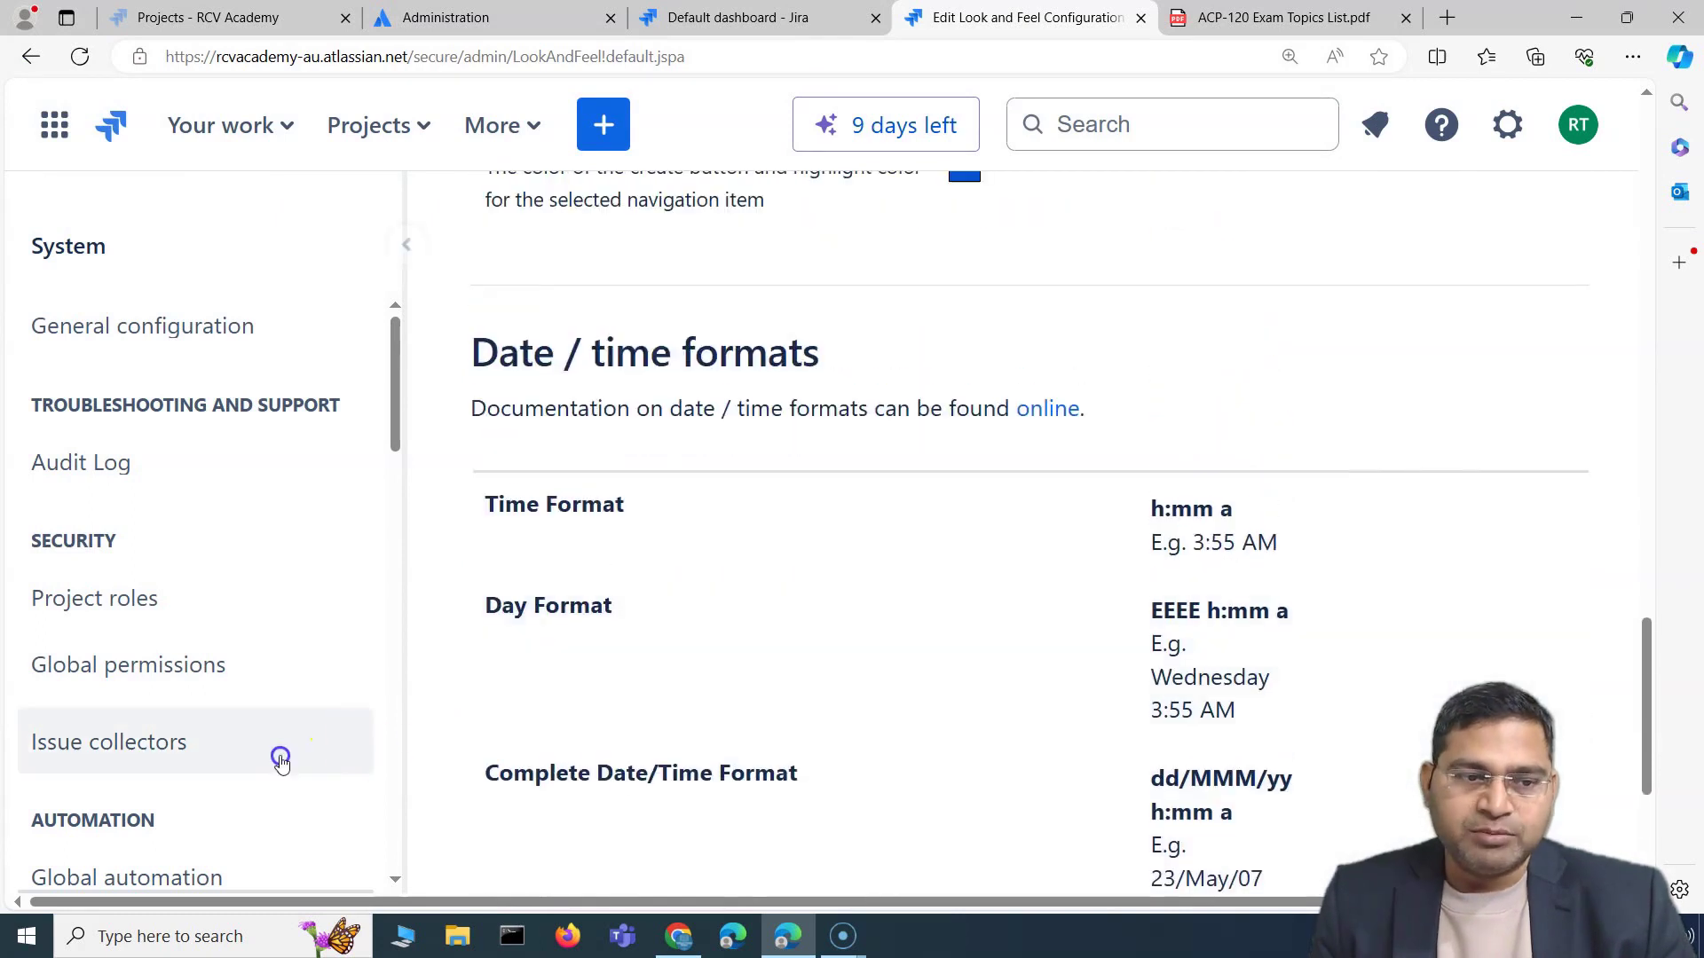
scroll(262, 763, "down", 7)
scroll(1198, 652, "up", 15)
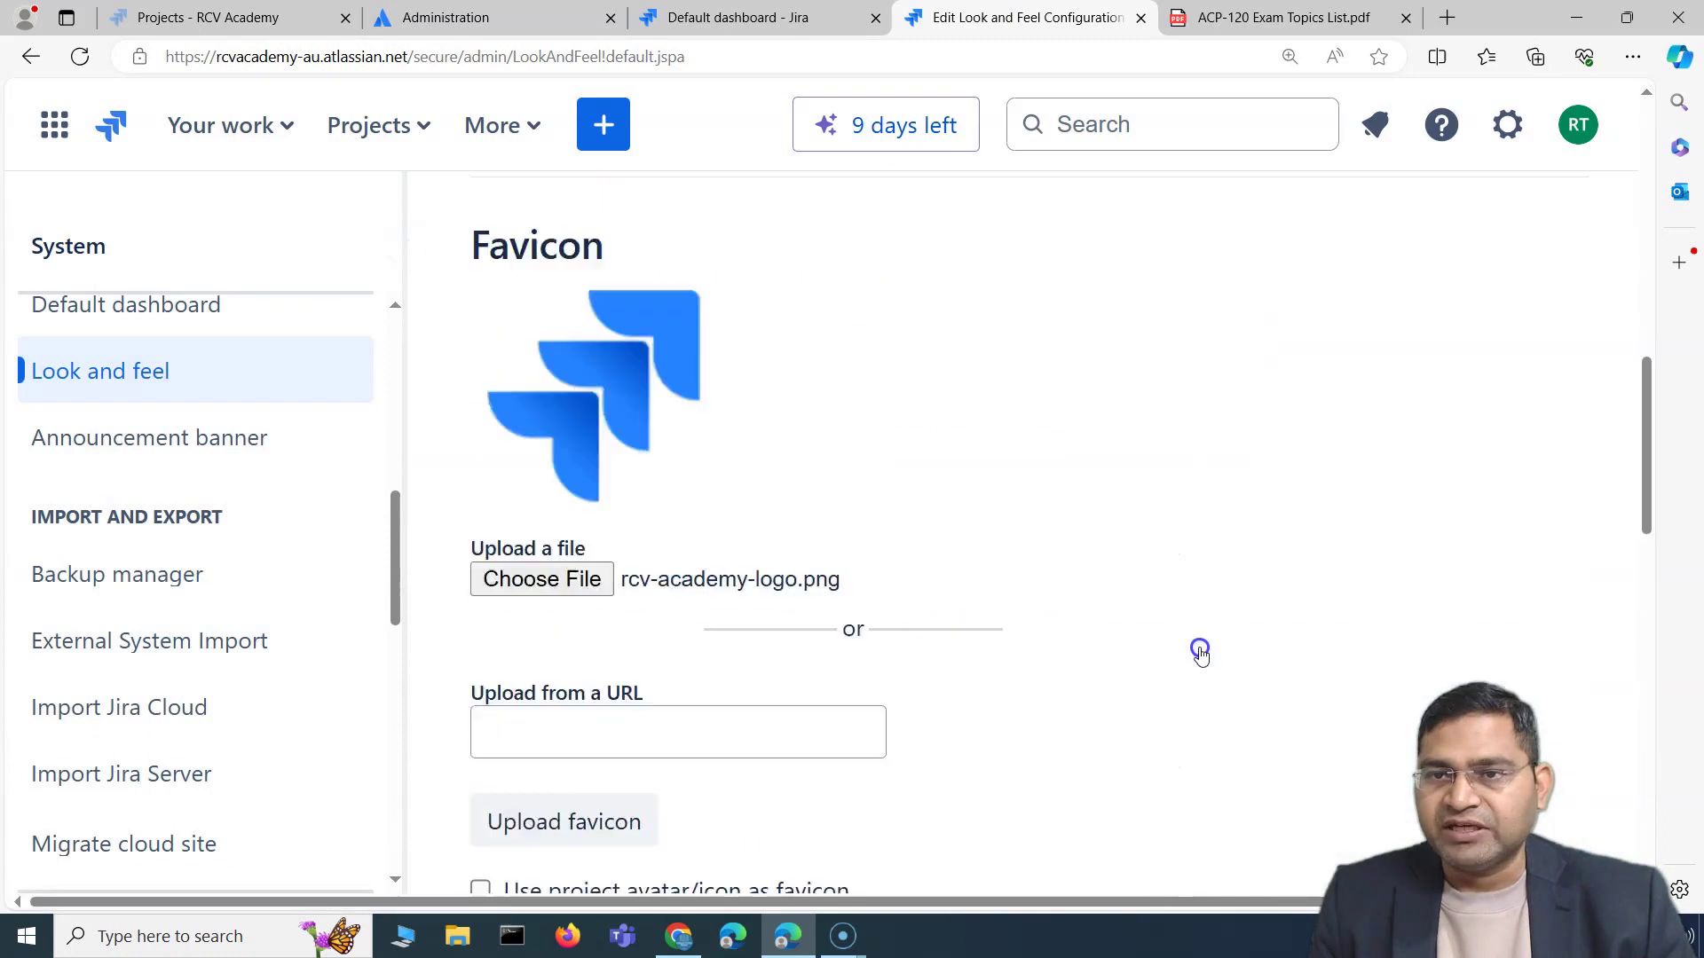
left_click(917, 592)
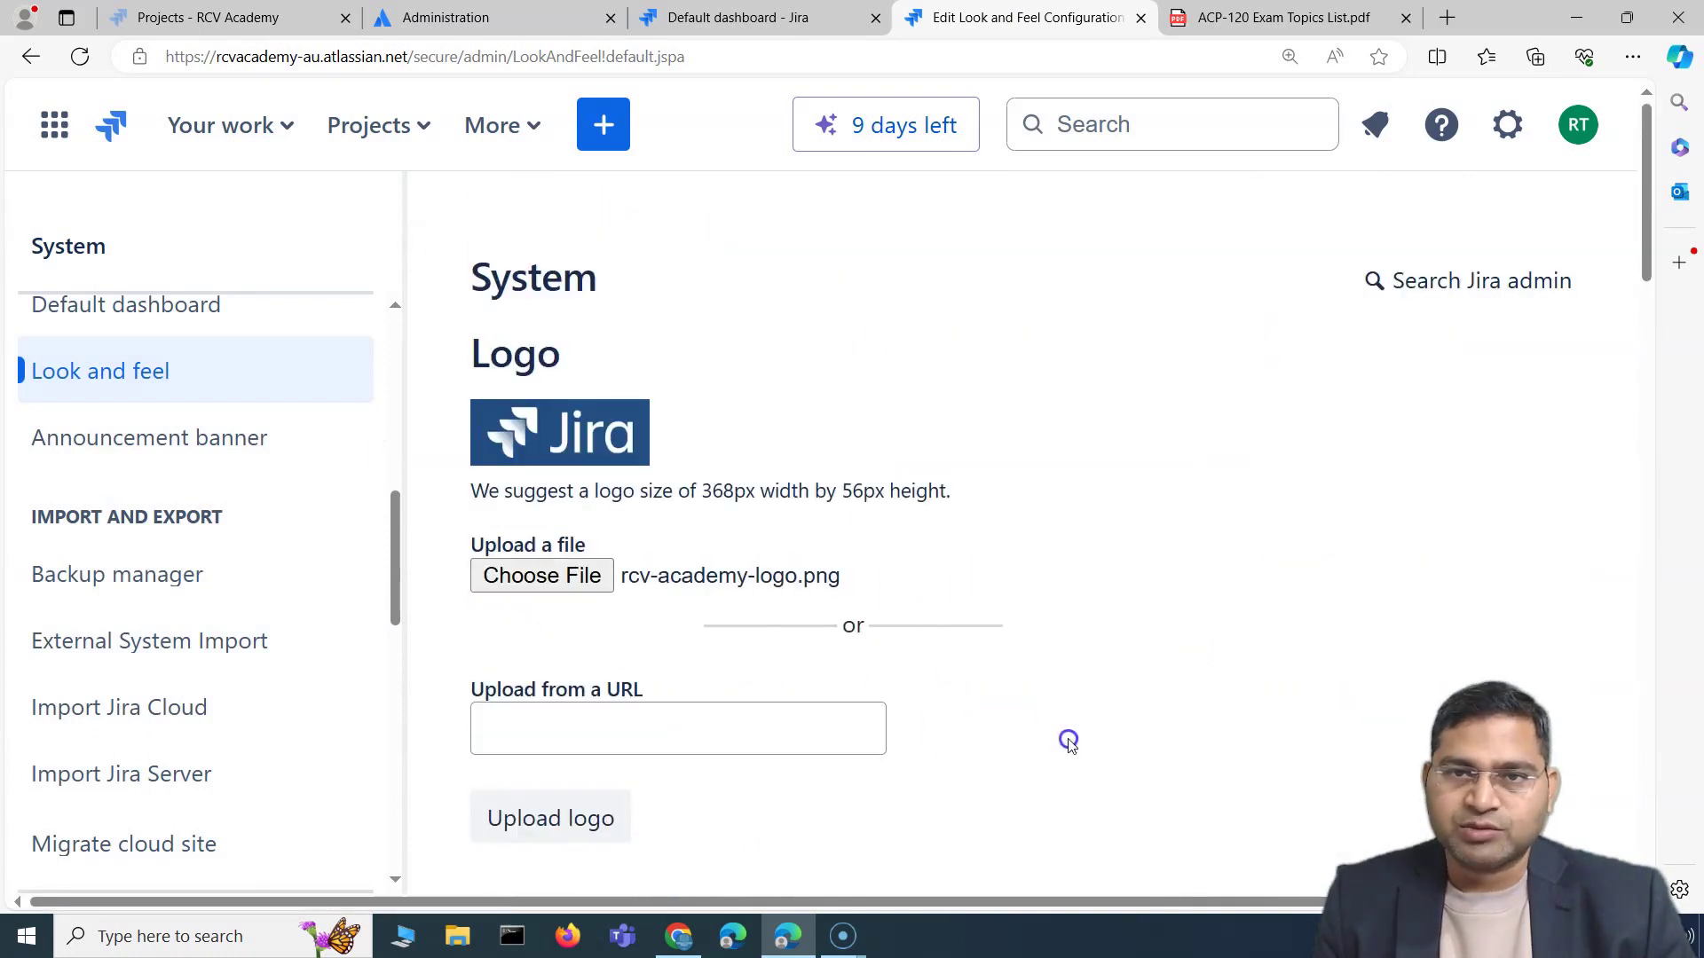
scroll(1069, 742, "down", 15)
left_click(1154, 743)
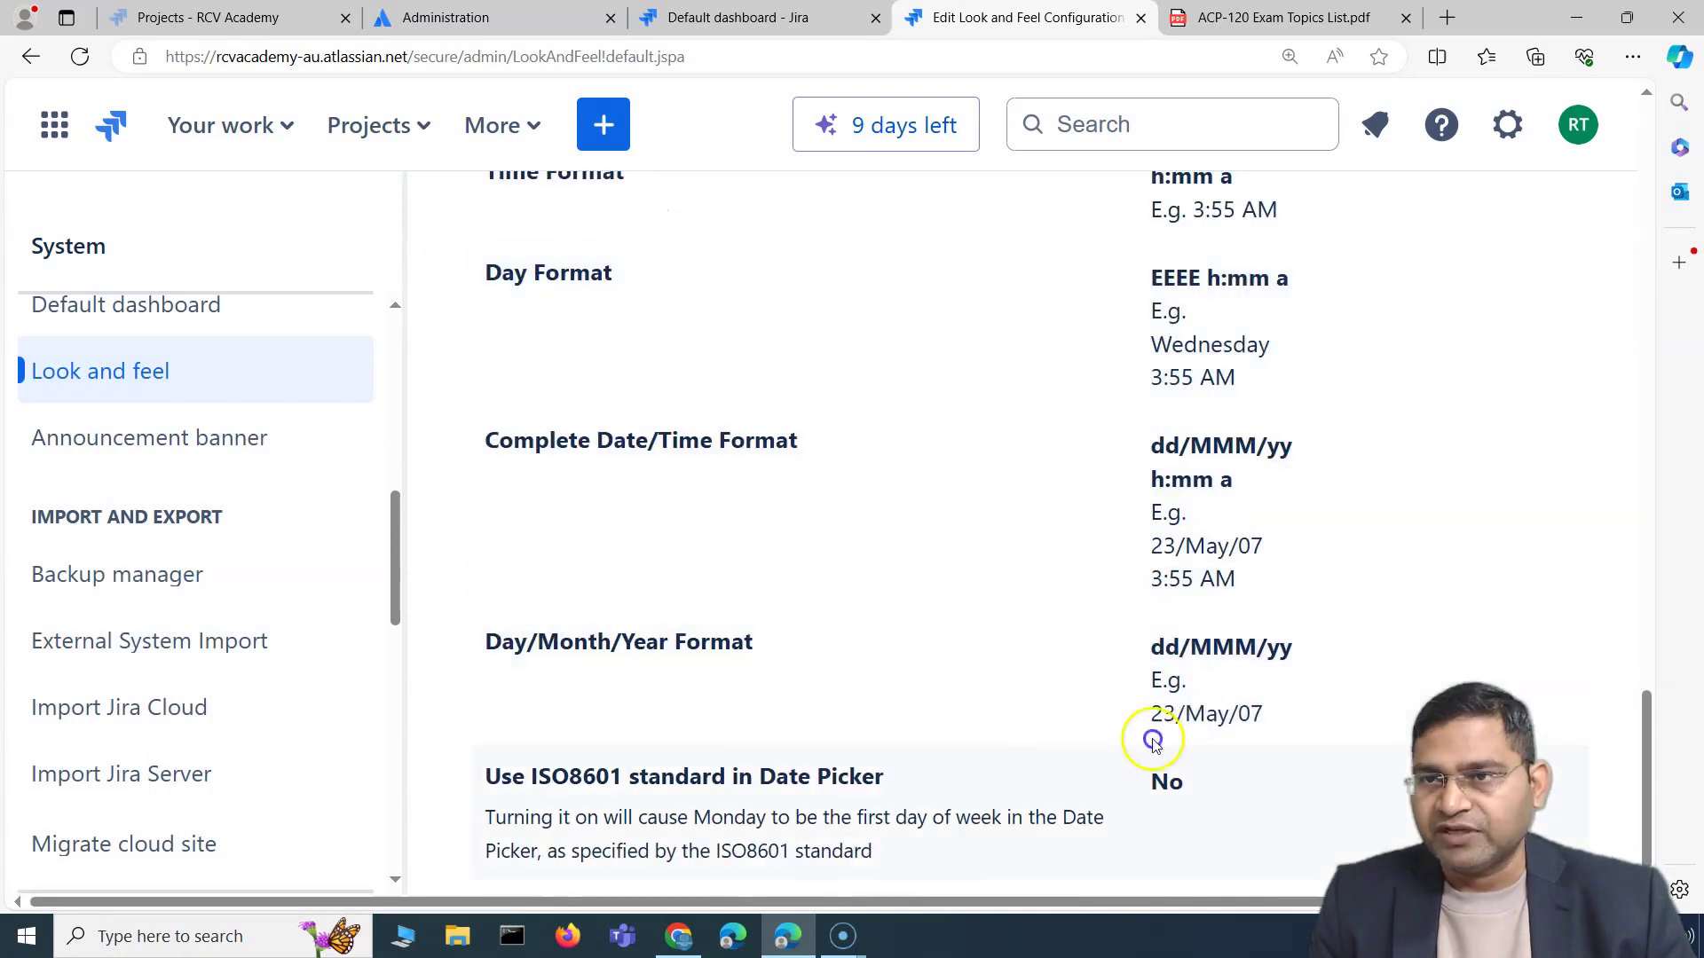
scroll(976, 763, "up", 10)
scroll(906, 719, "down", 4)
scroll(755, 559, "up", 1)
scroll(666, 467, "up", 1)
left_click(577, 626)
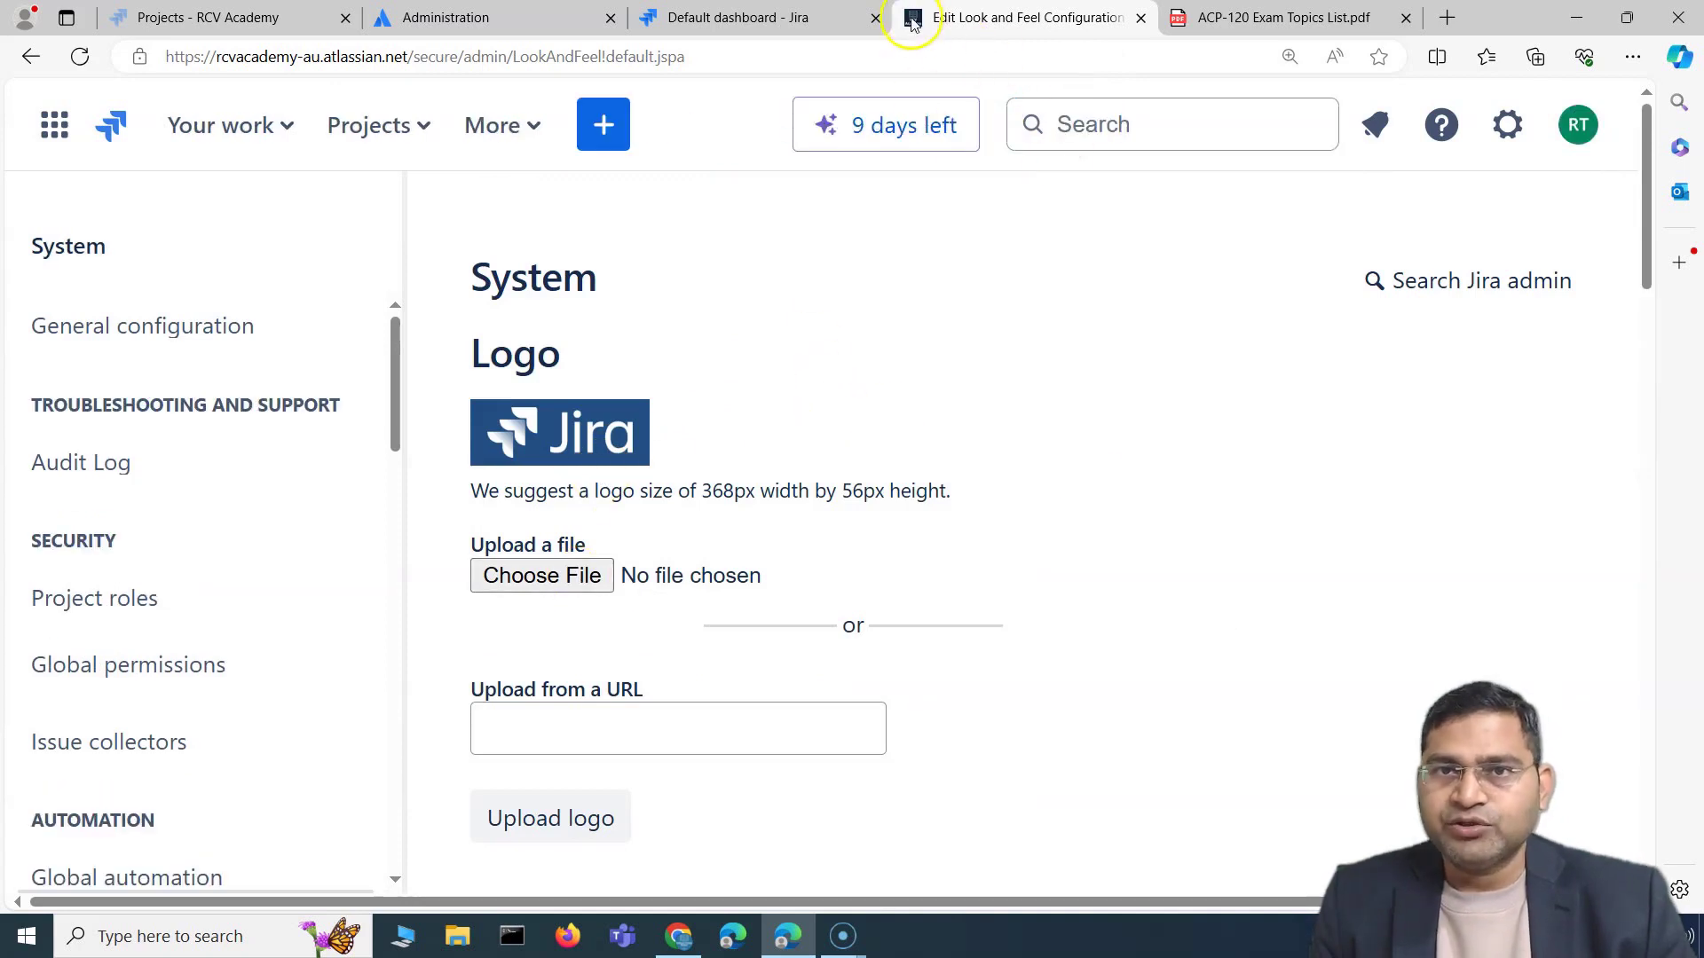
Step: Choose rcv-academy-logo.png as the logo file and upload it as the site logo
left_click(589, 577)
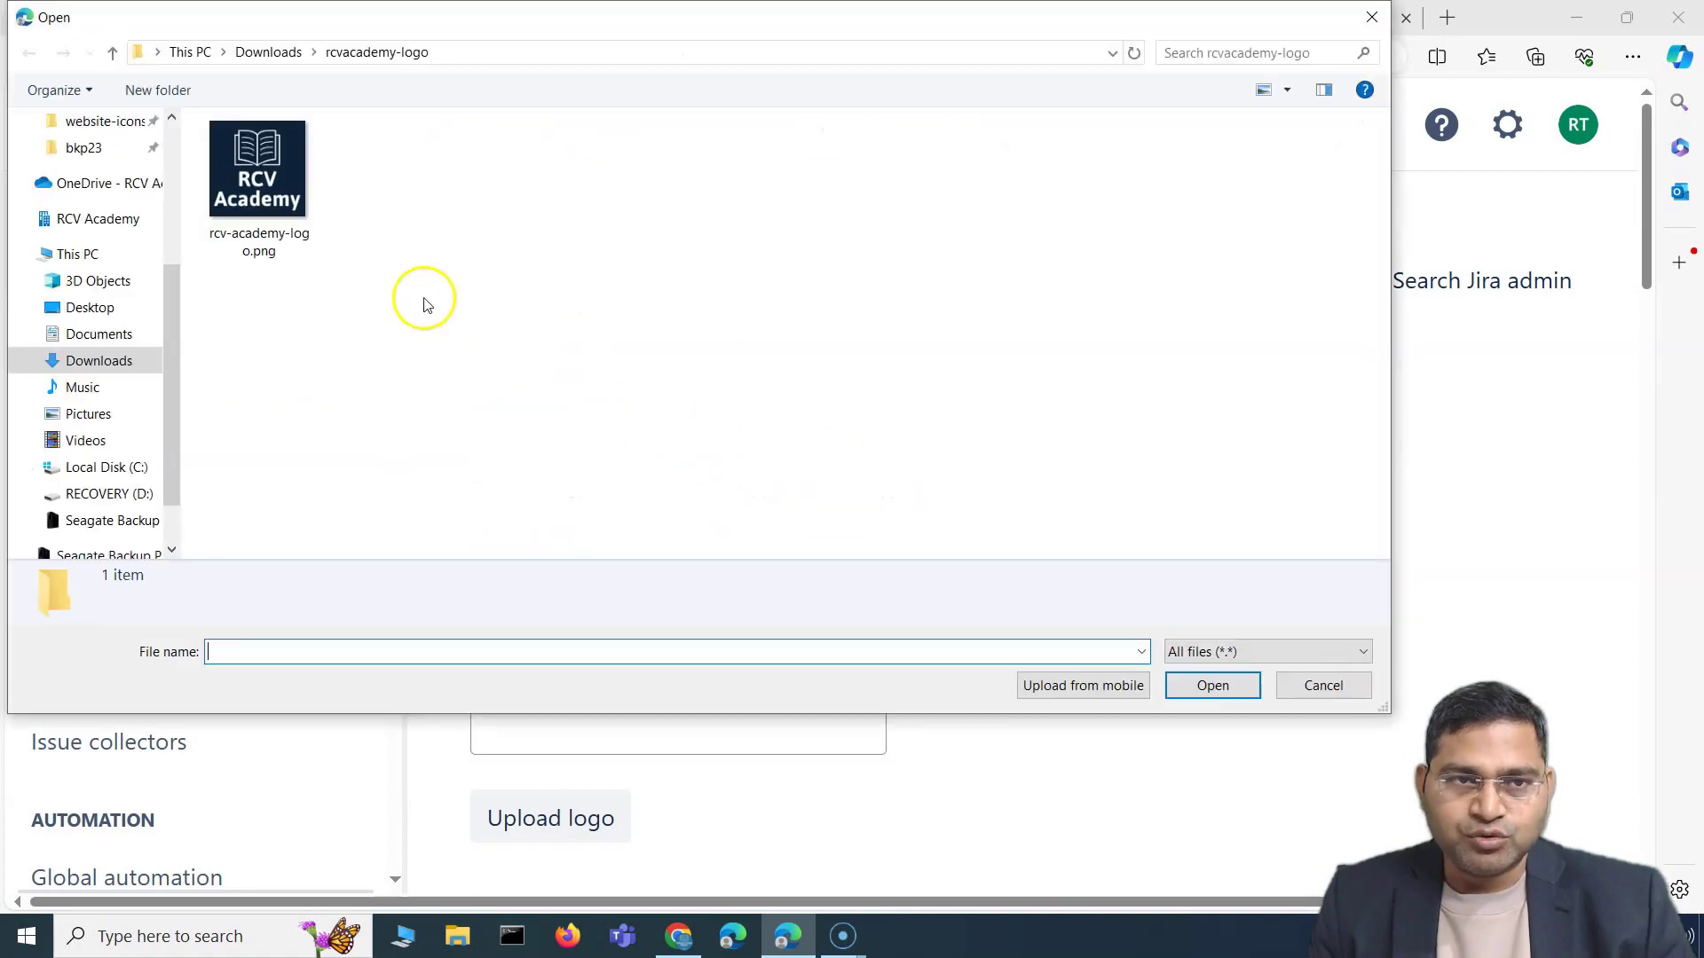
double_click(257, 178)
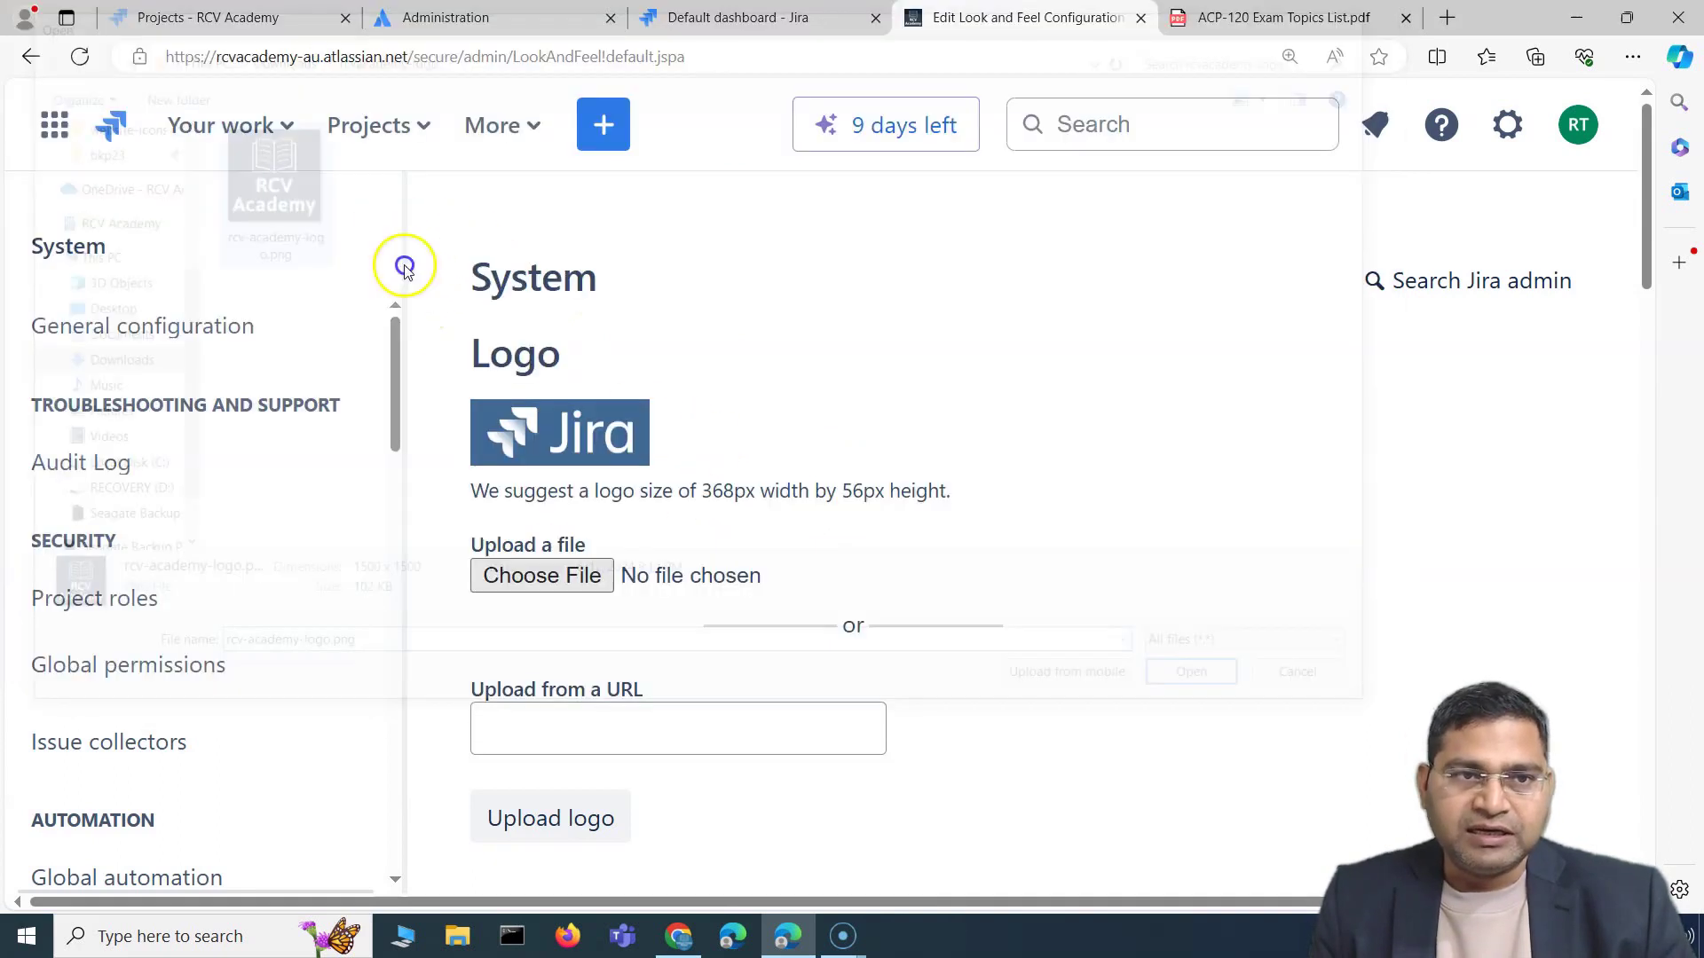
left_click(562, 823)
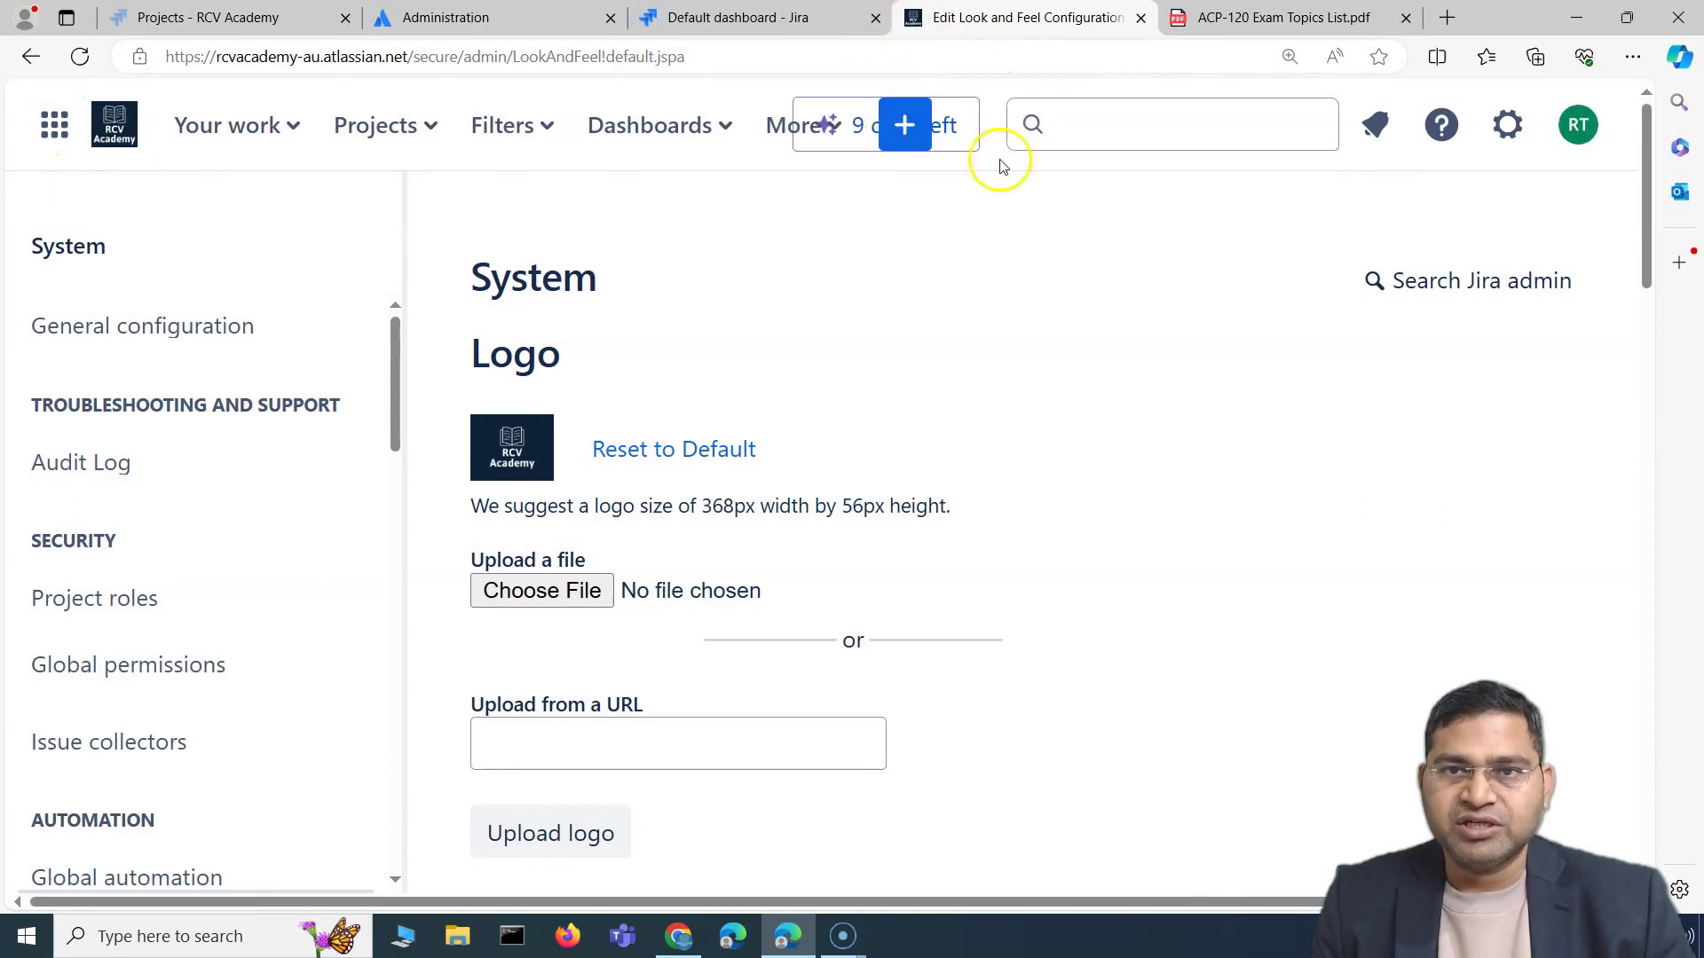
Step: Look through the navigation colors and date/time formats, and open the Announcement banner page
scroll(966, 620, "down", 10)
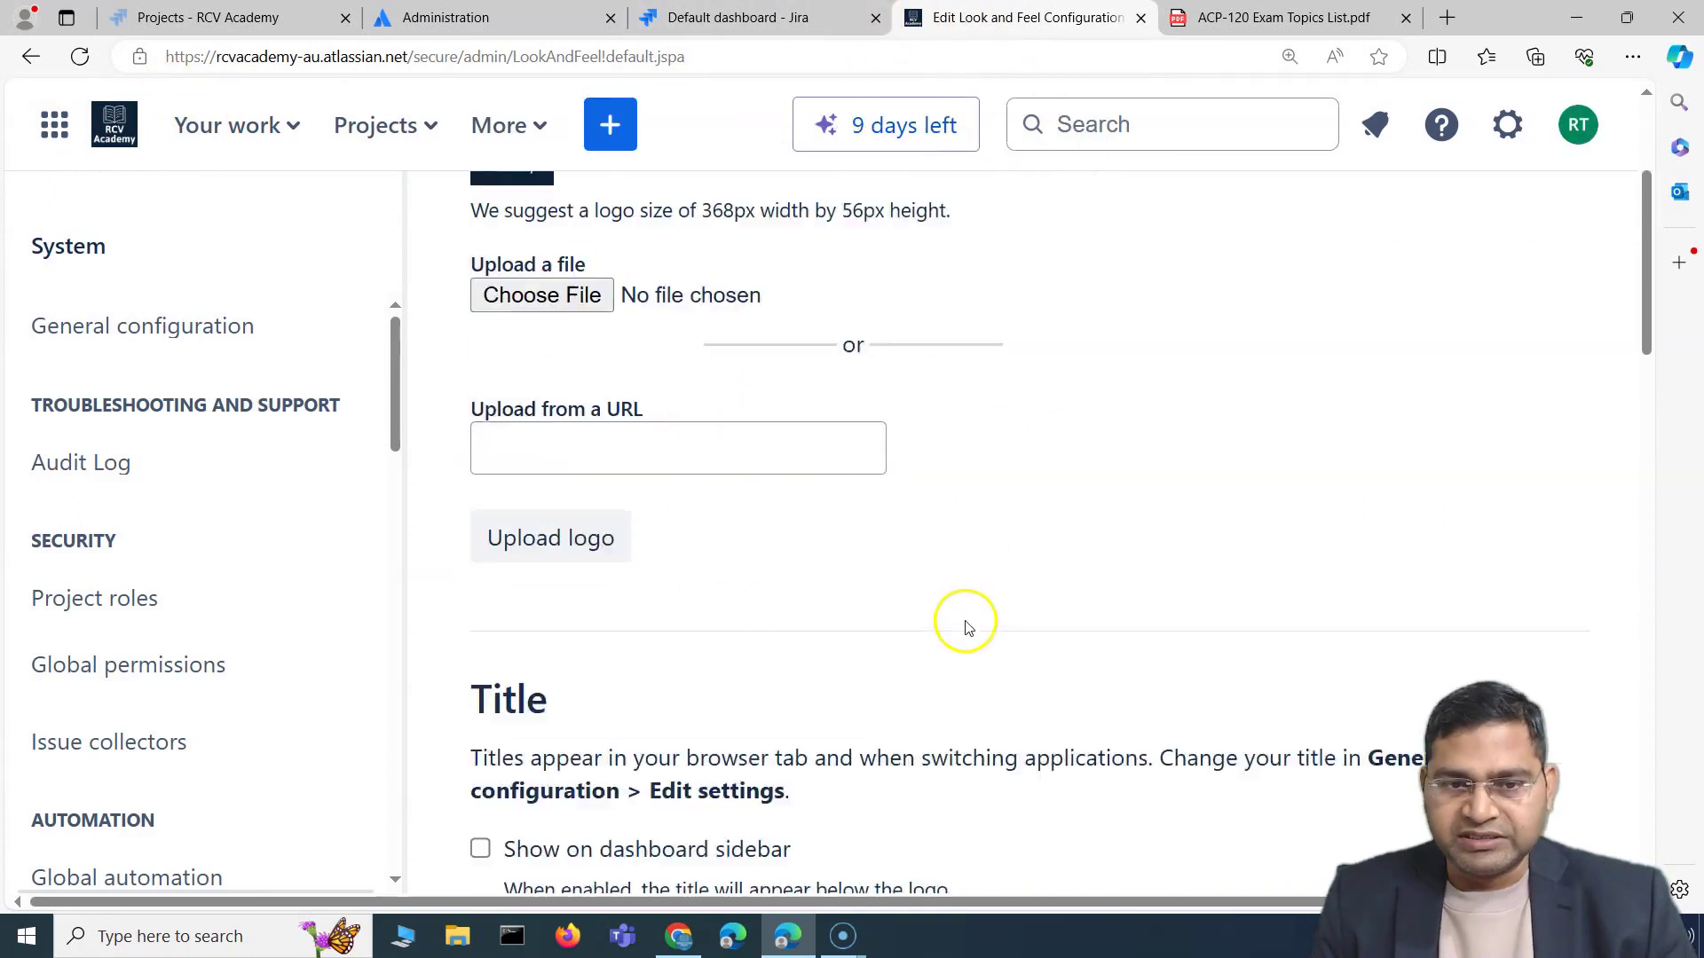
scroll(619, 472, "down", 12)
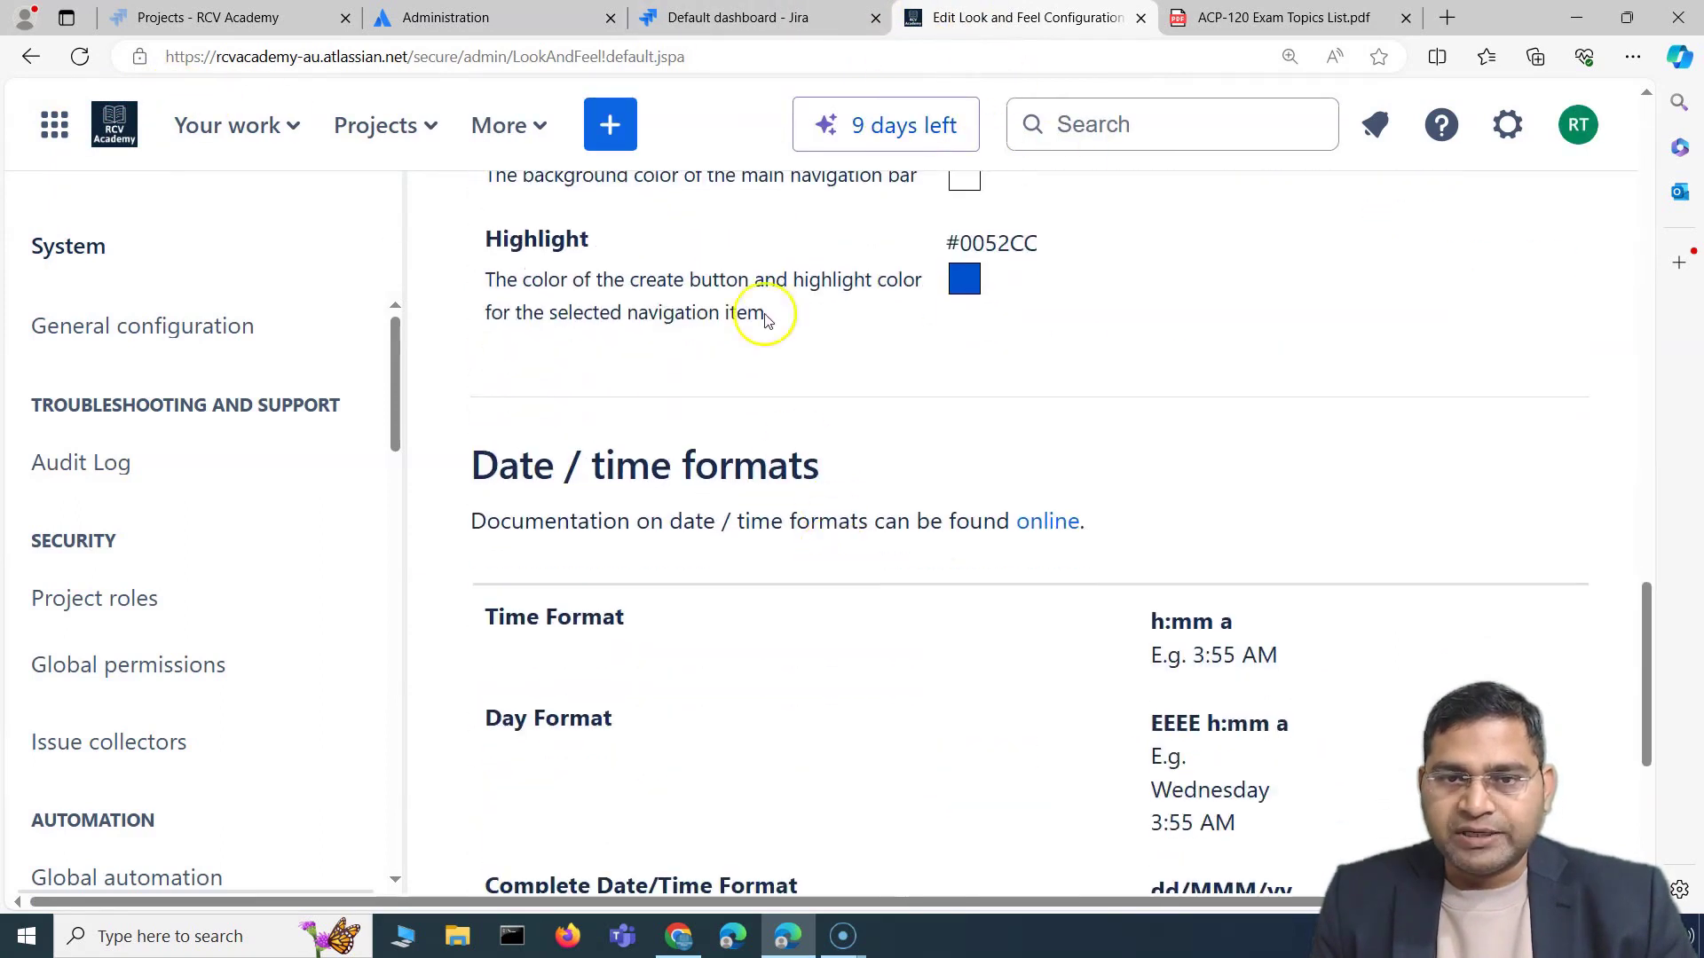
scroll(898, 731, "down", 5)
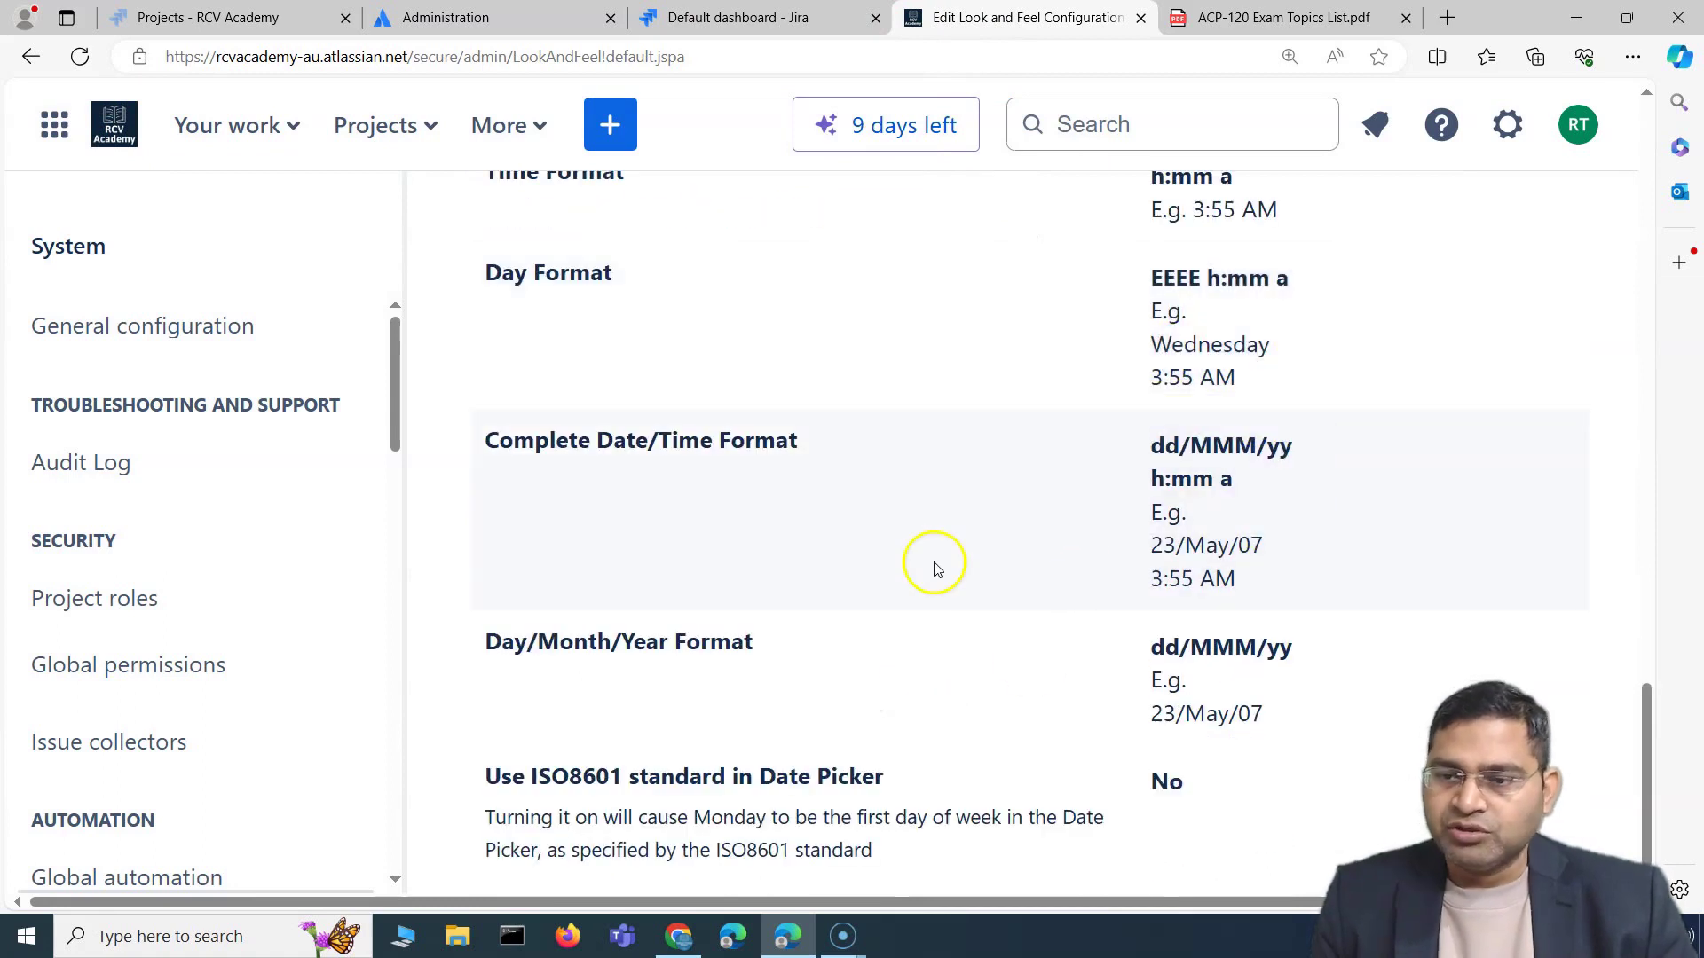
scroll(921, 677, "up", 3)
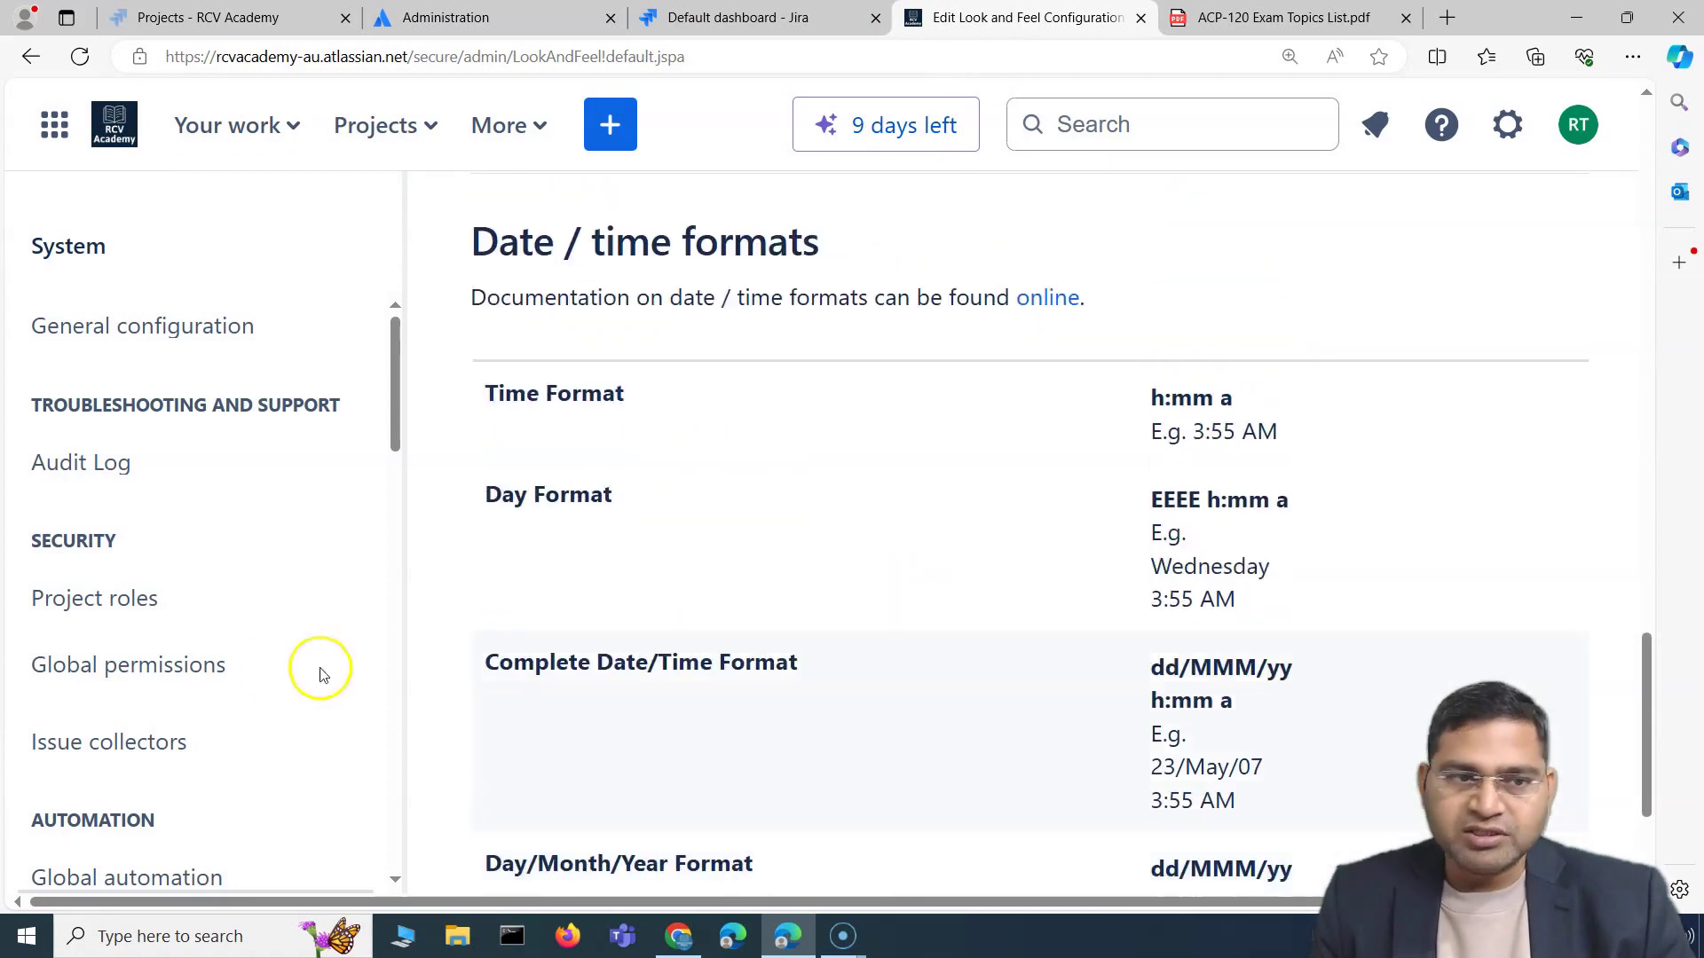
scroll(293, 671, "down", 5)
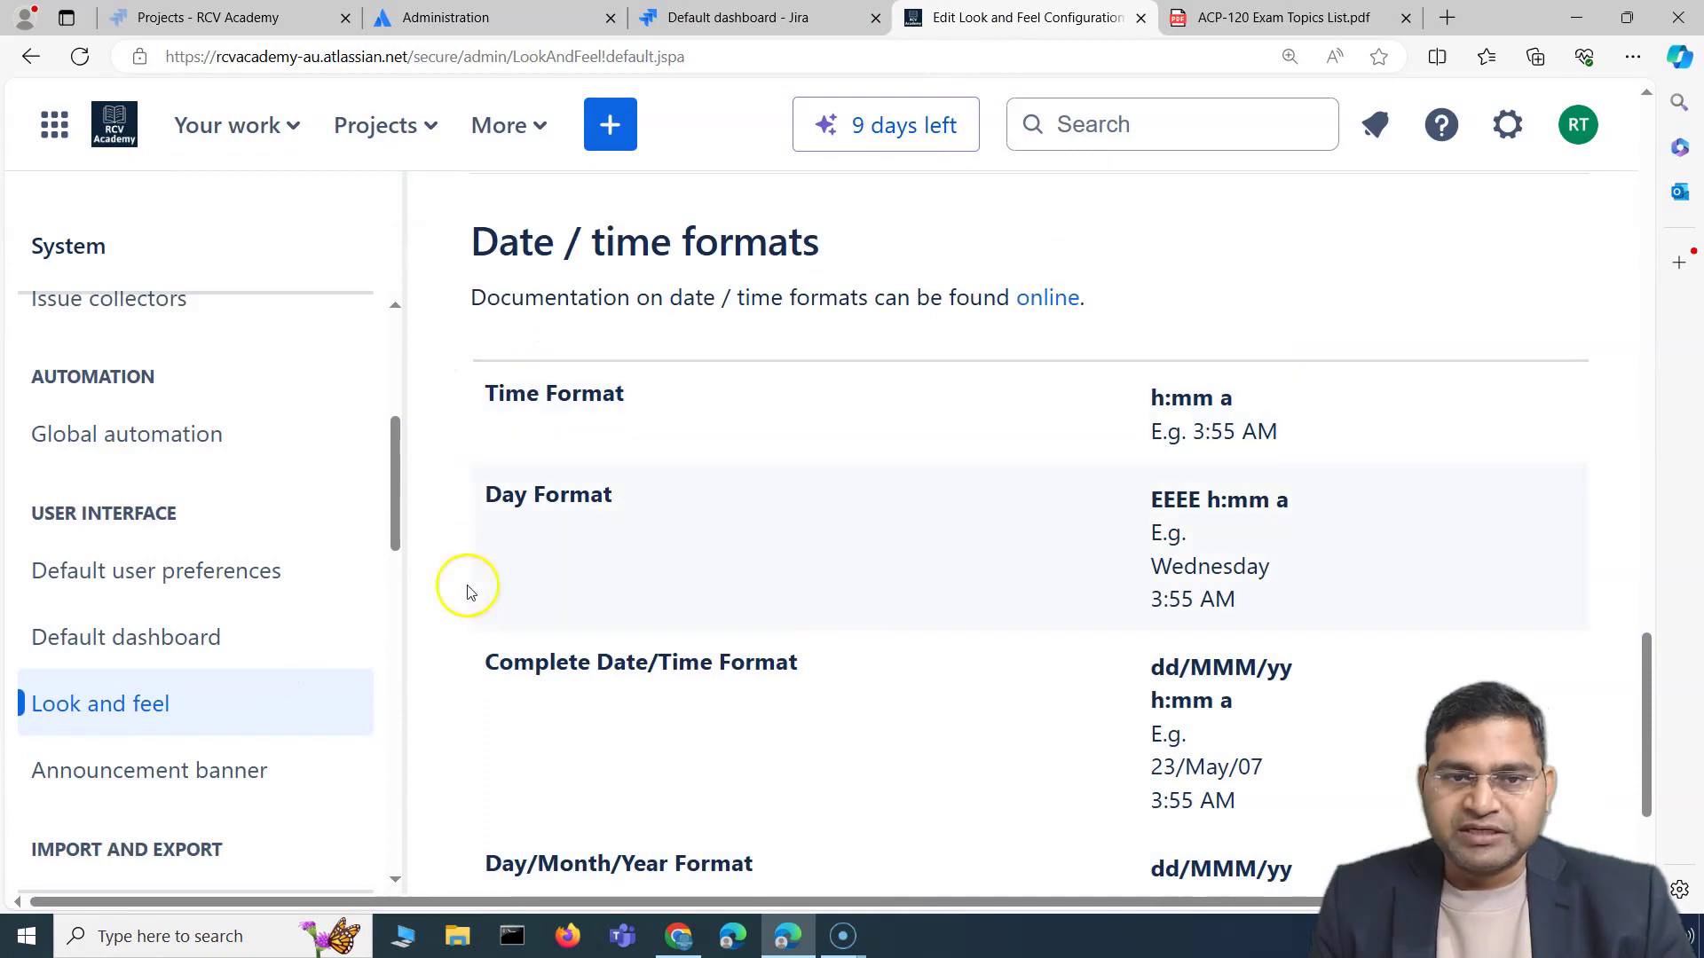
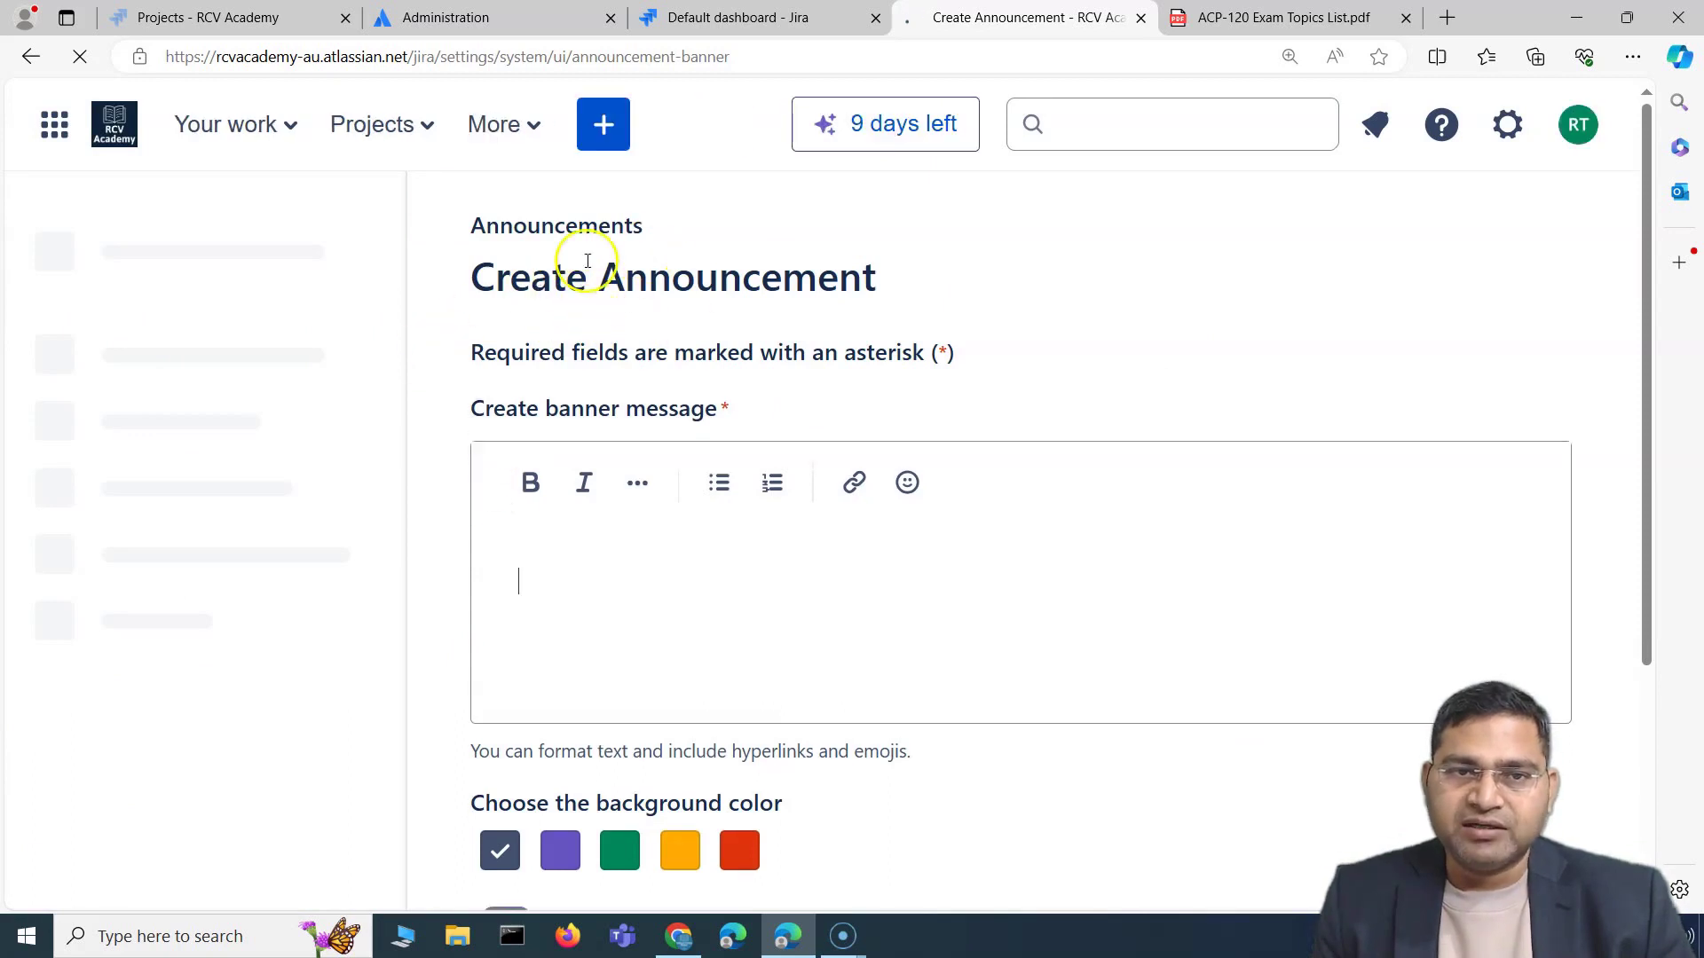
Step: Write the banner message "This is new announcement from RCV Academy!" and choose the yellow background color
scroll(869, 597, "down", 1)
scroll(870, 597, "down", 2)
scroll(869, 598, "up", 3)
left_click(549, 572)
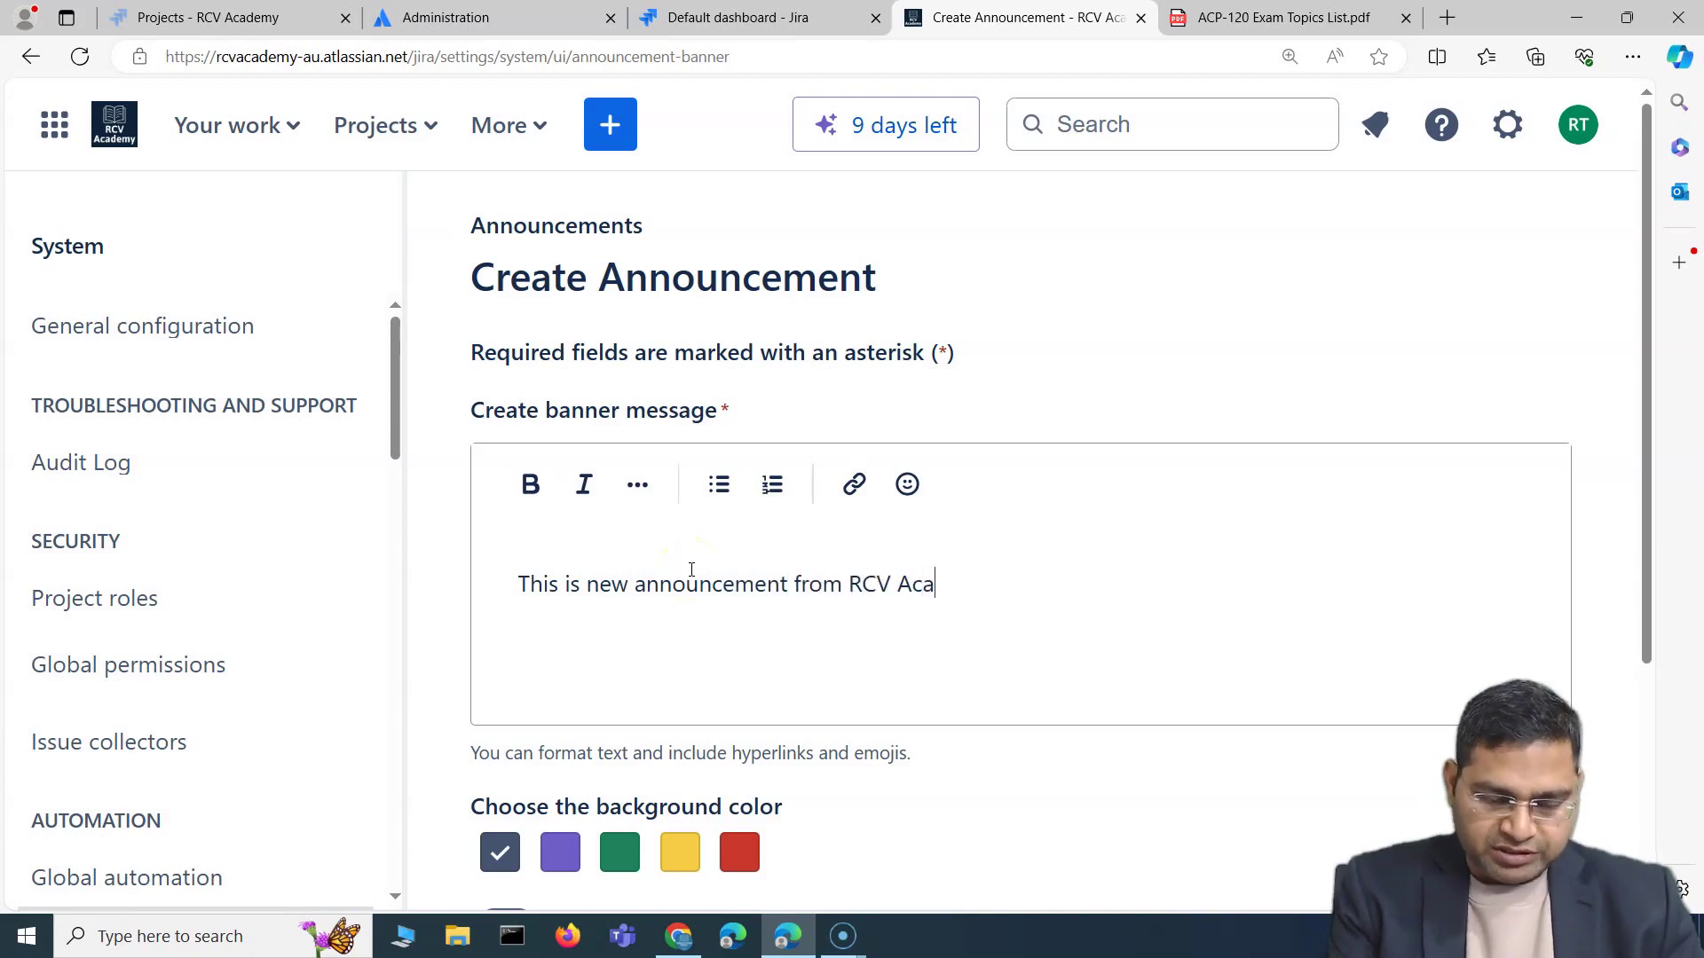
type("!")
scroll(692, 568, "down", 3)
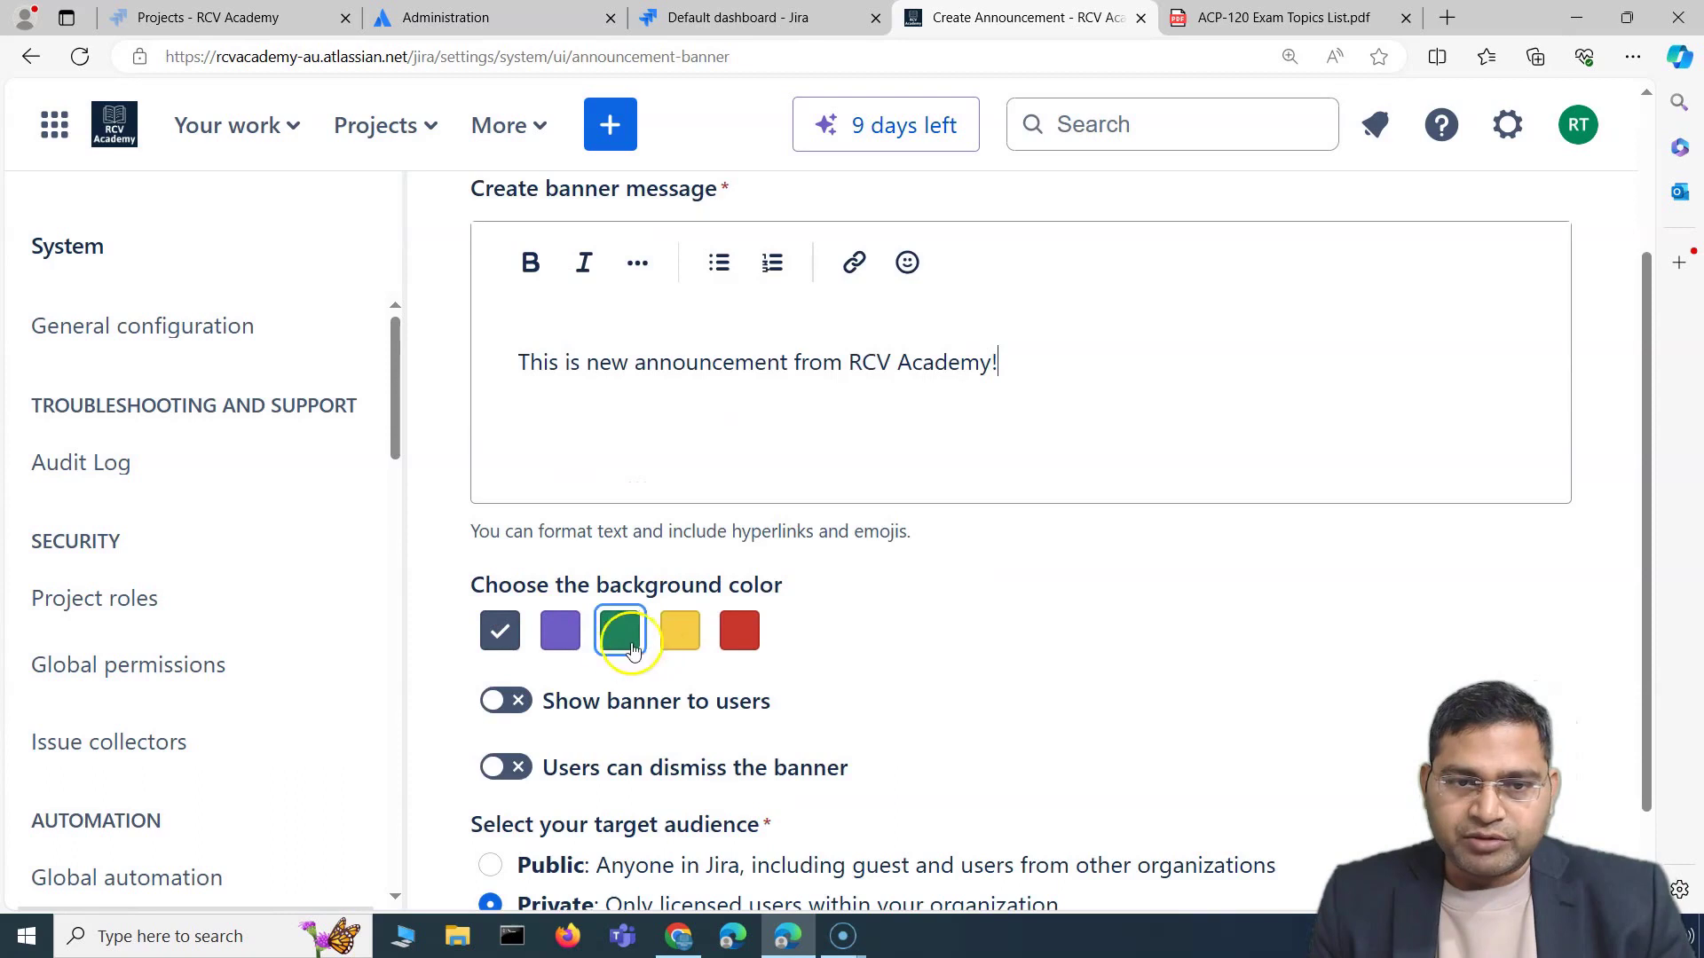
left_click(682, 637)
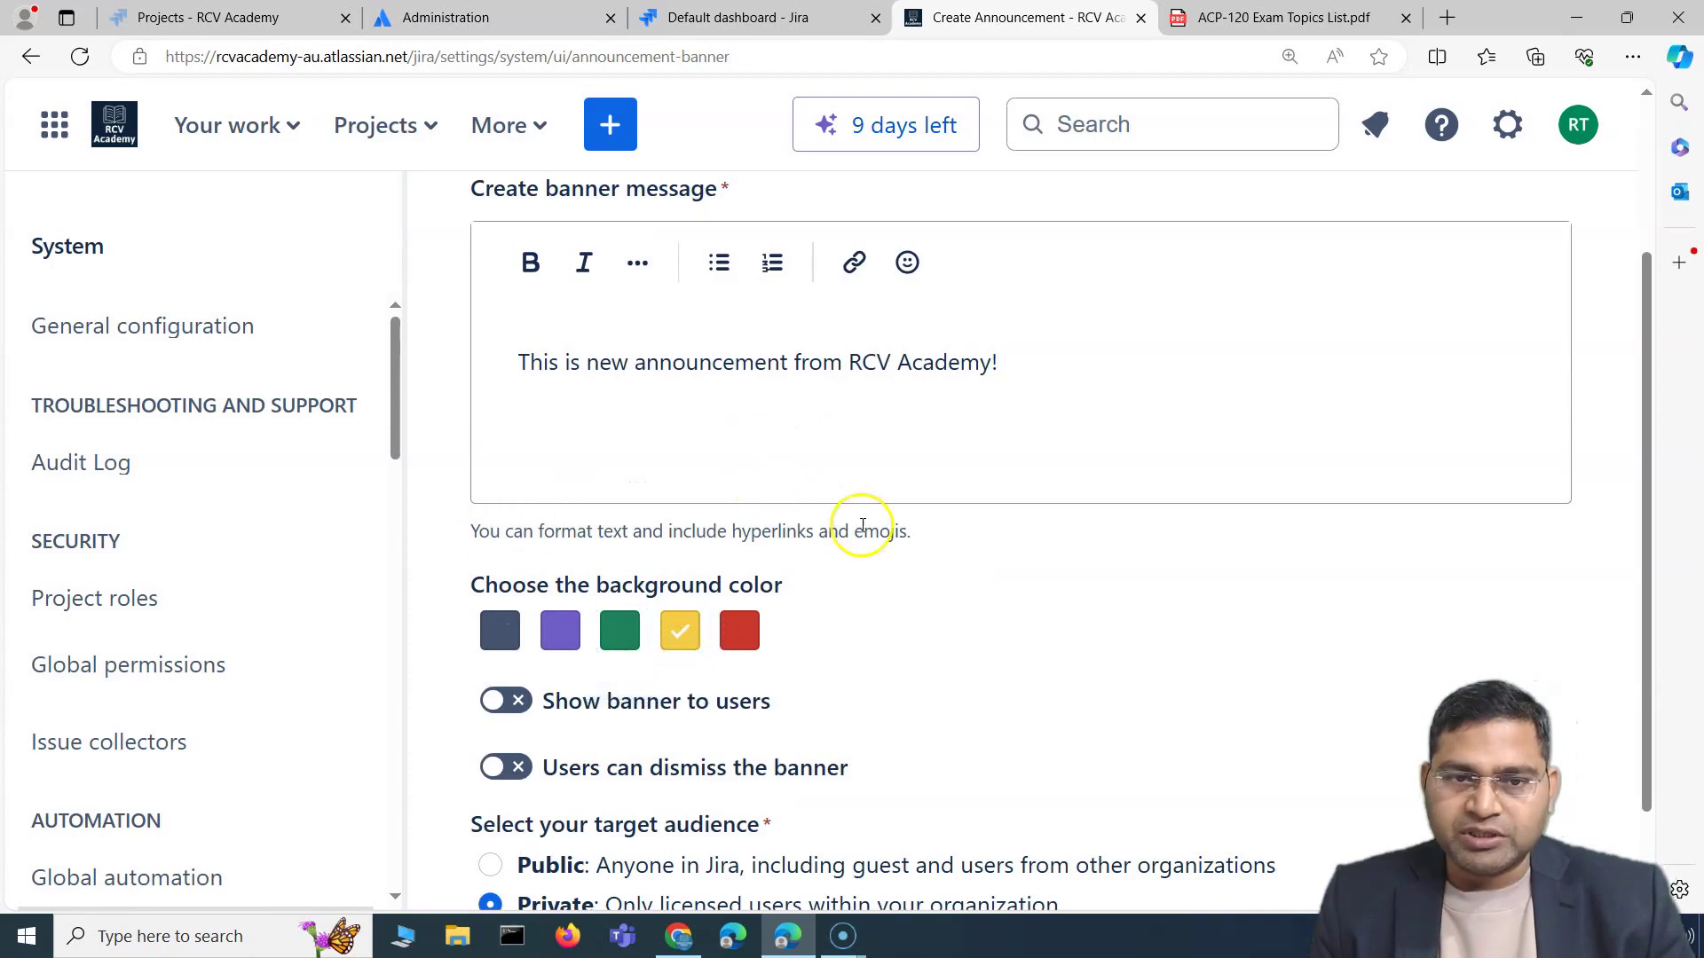
Step: Enable showing the banner to users and letting them dismiss it, and publish the announcement for the private audience
scroll(754, 635, "down", 1)
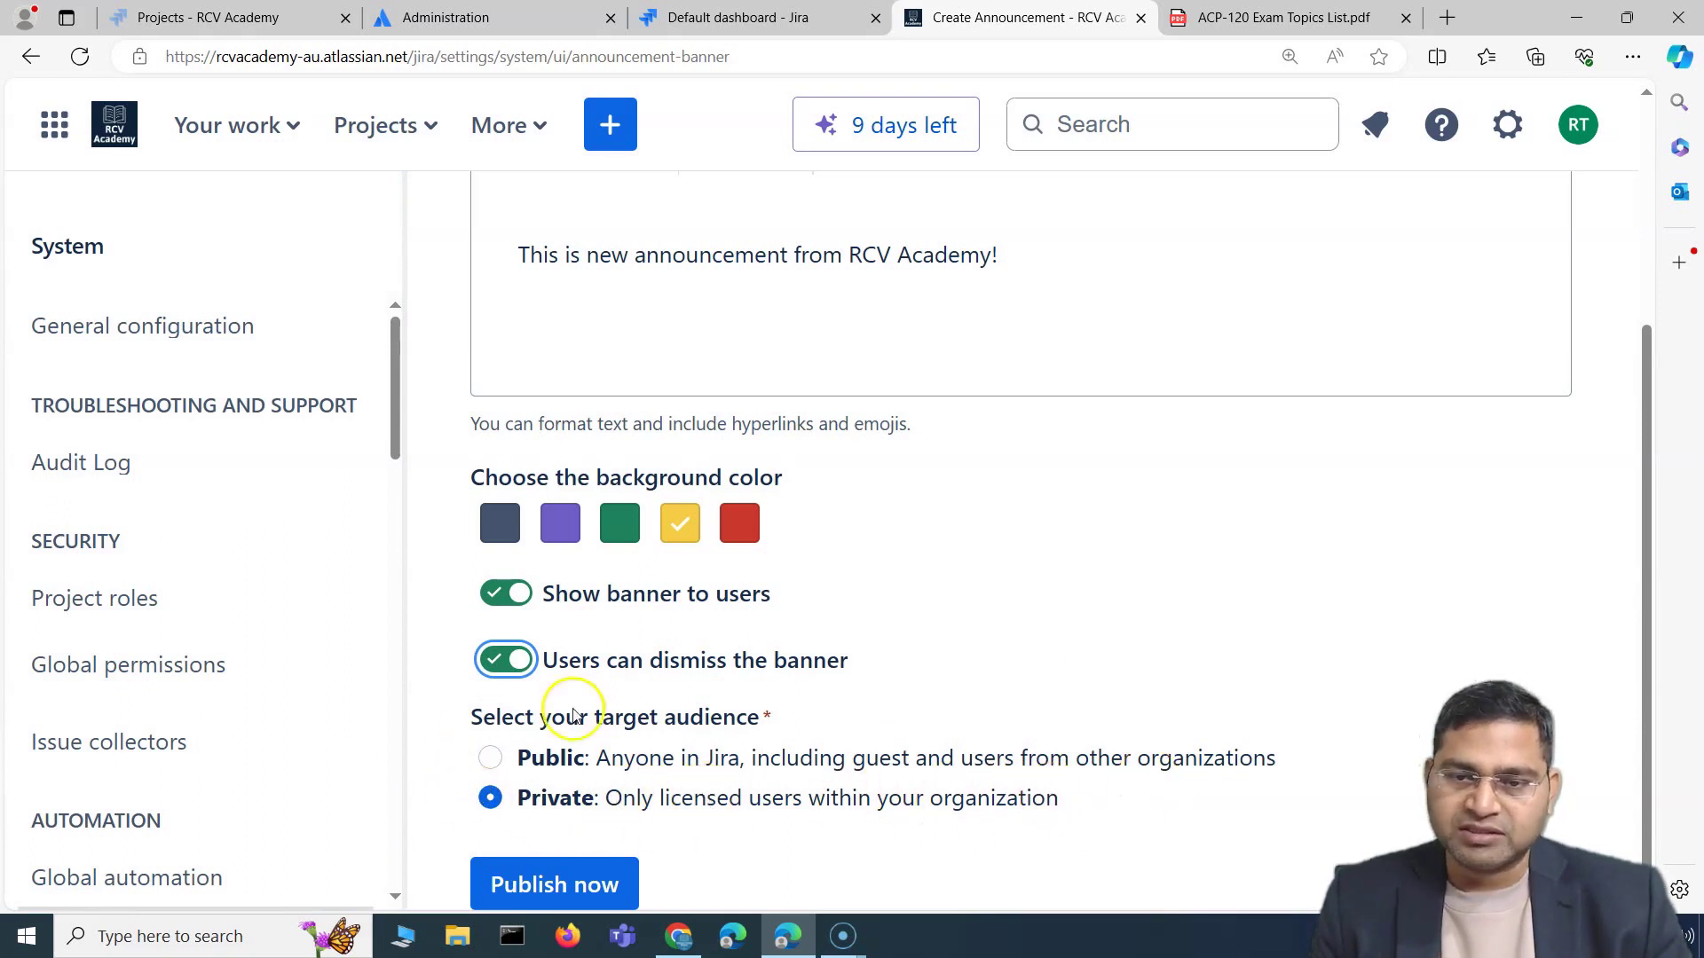
scroll(772, 544, "up", 4)
scroll(856, 487, "down", 4)
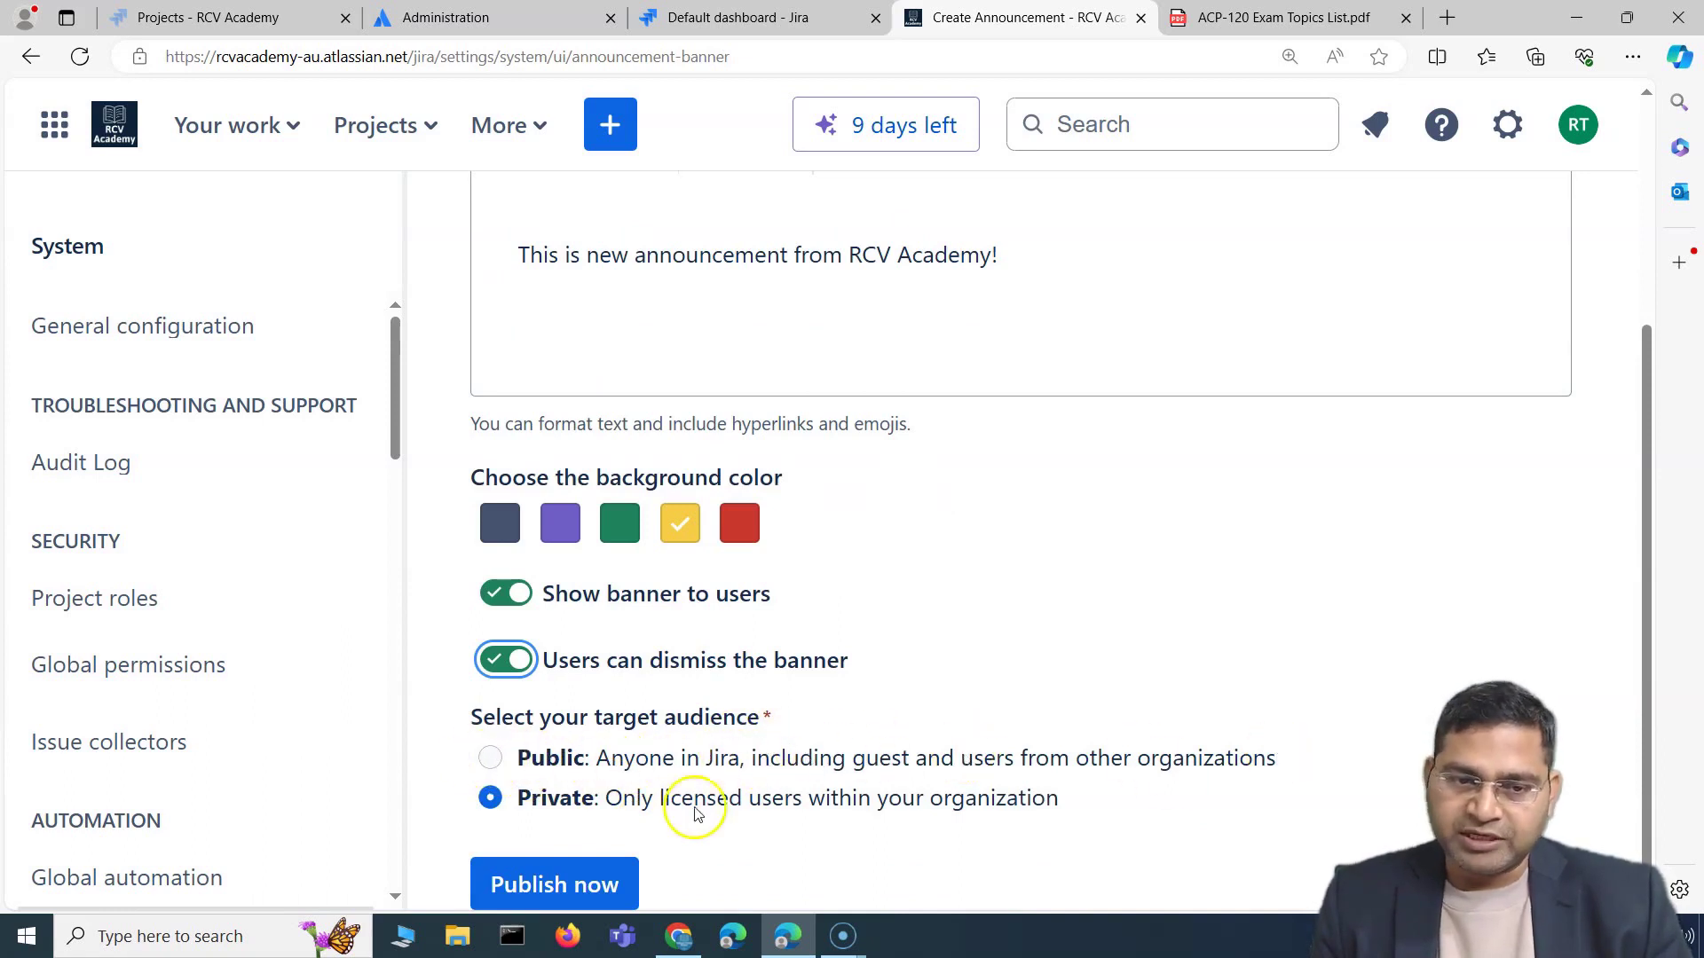
left_click(571, 886)
scroll(1080, 593, "up", 4)
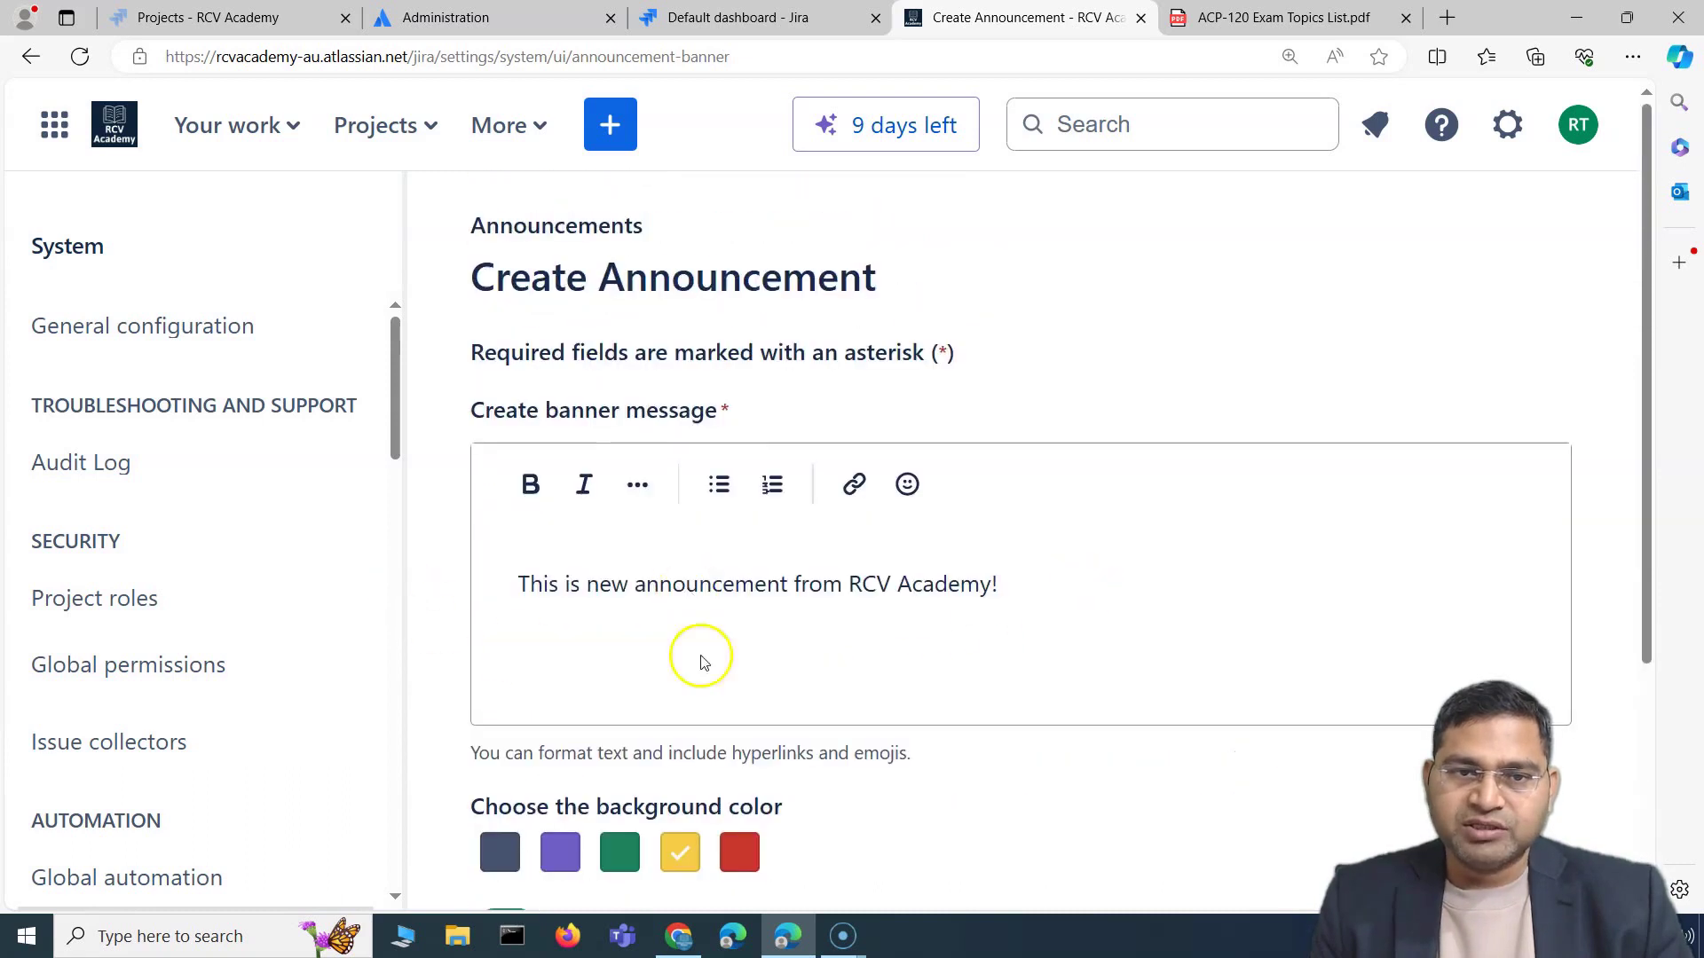
Step: Check the message text in the published yellow banner and dismiss the banner
left_click_drag(581, 132, 1145, 125)
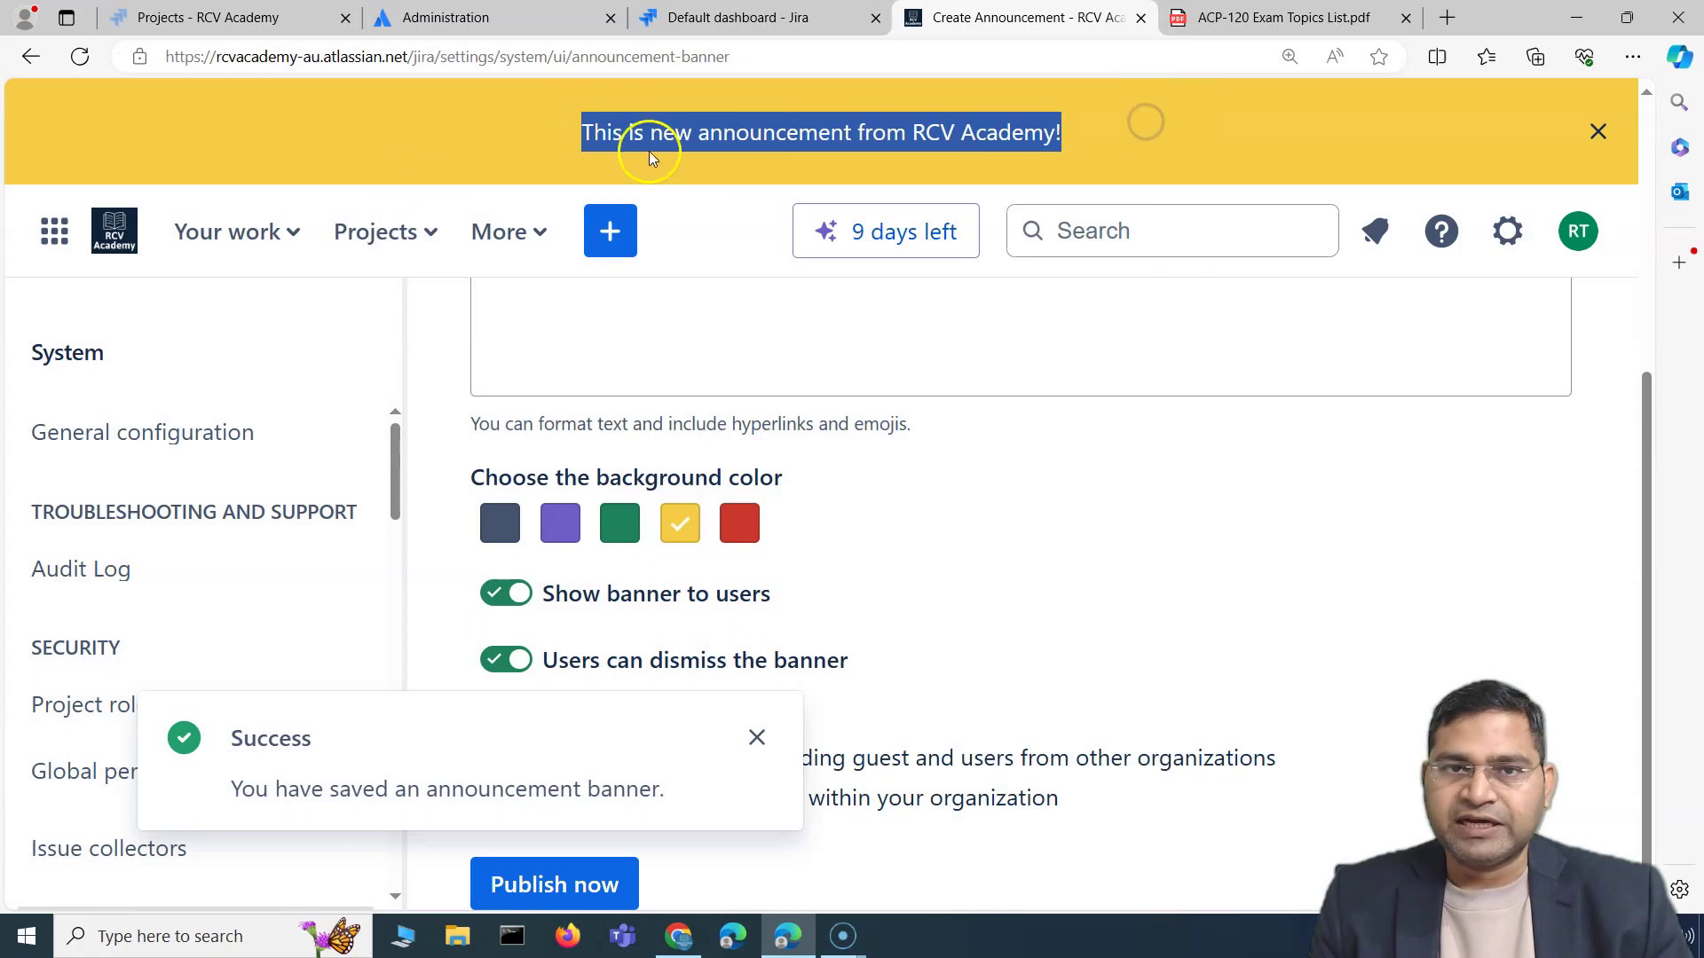
left_click(604, 140)
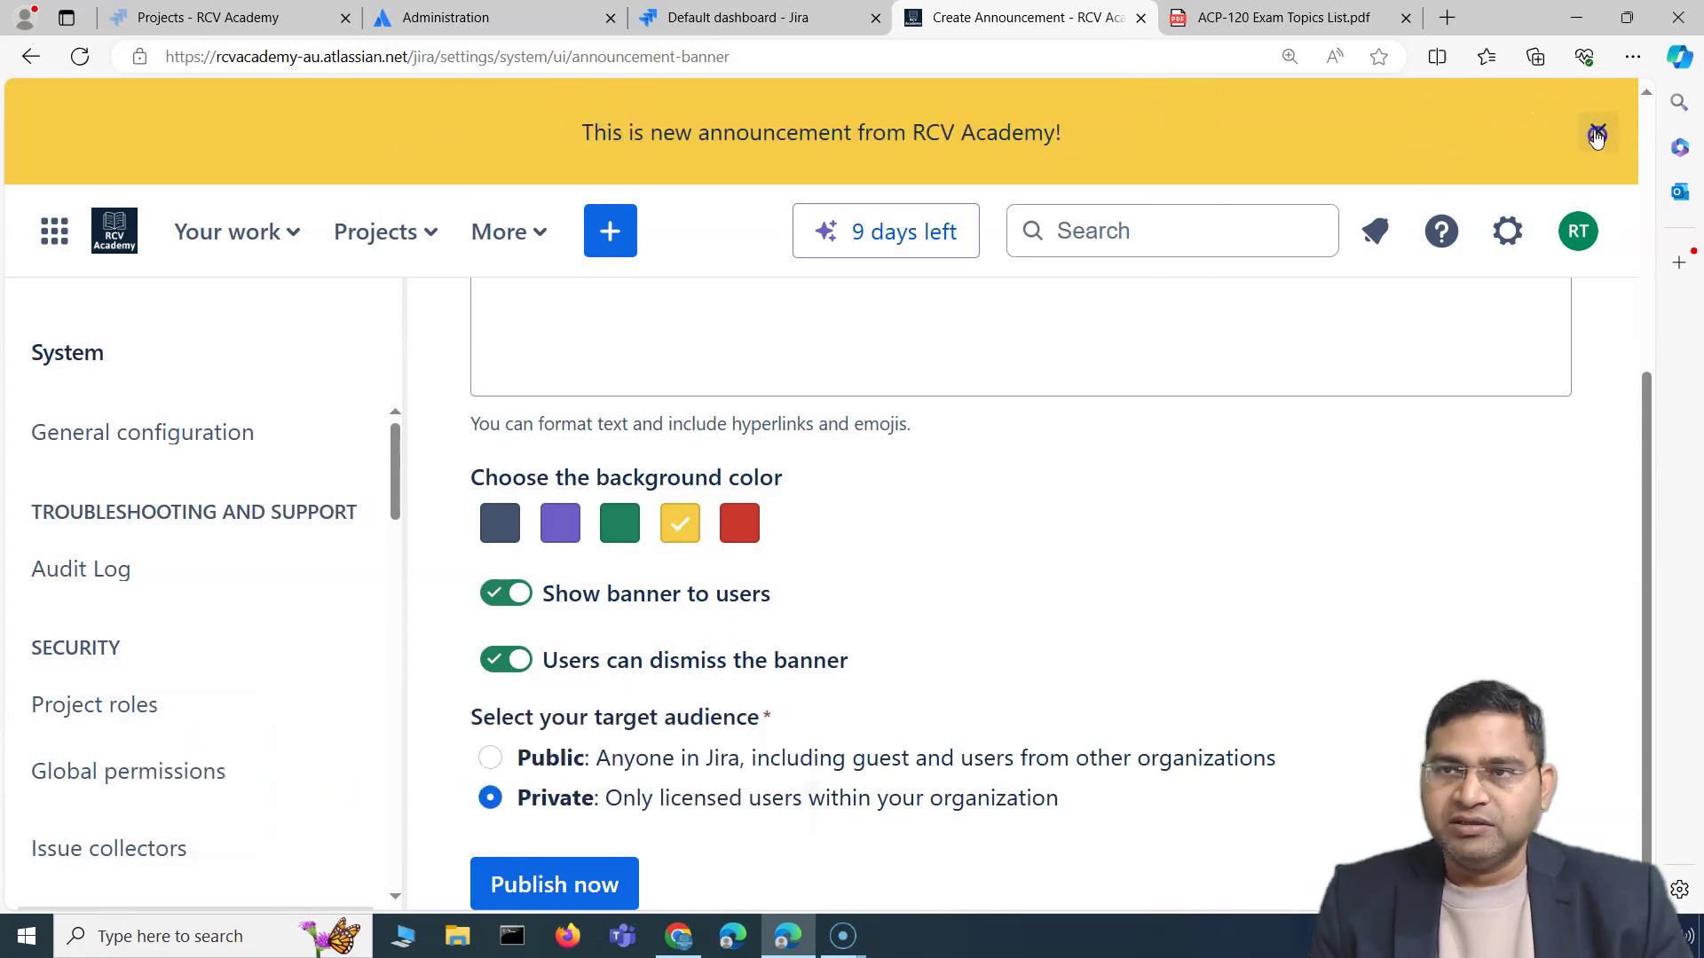
left_click(1608, 138)
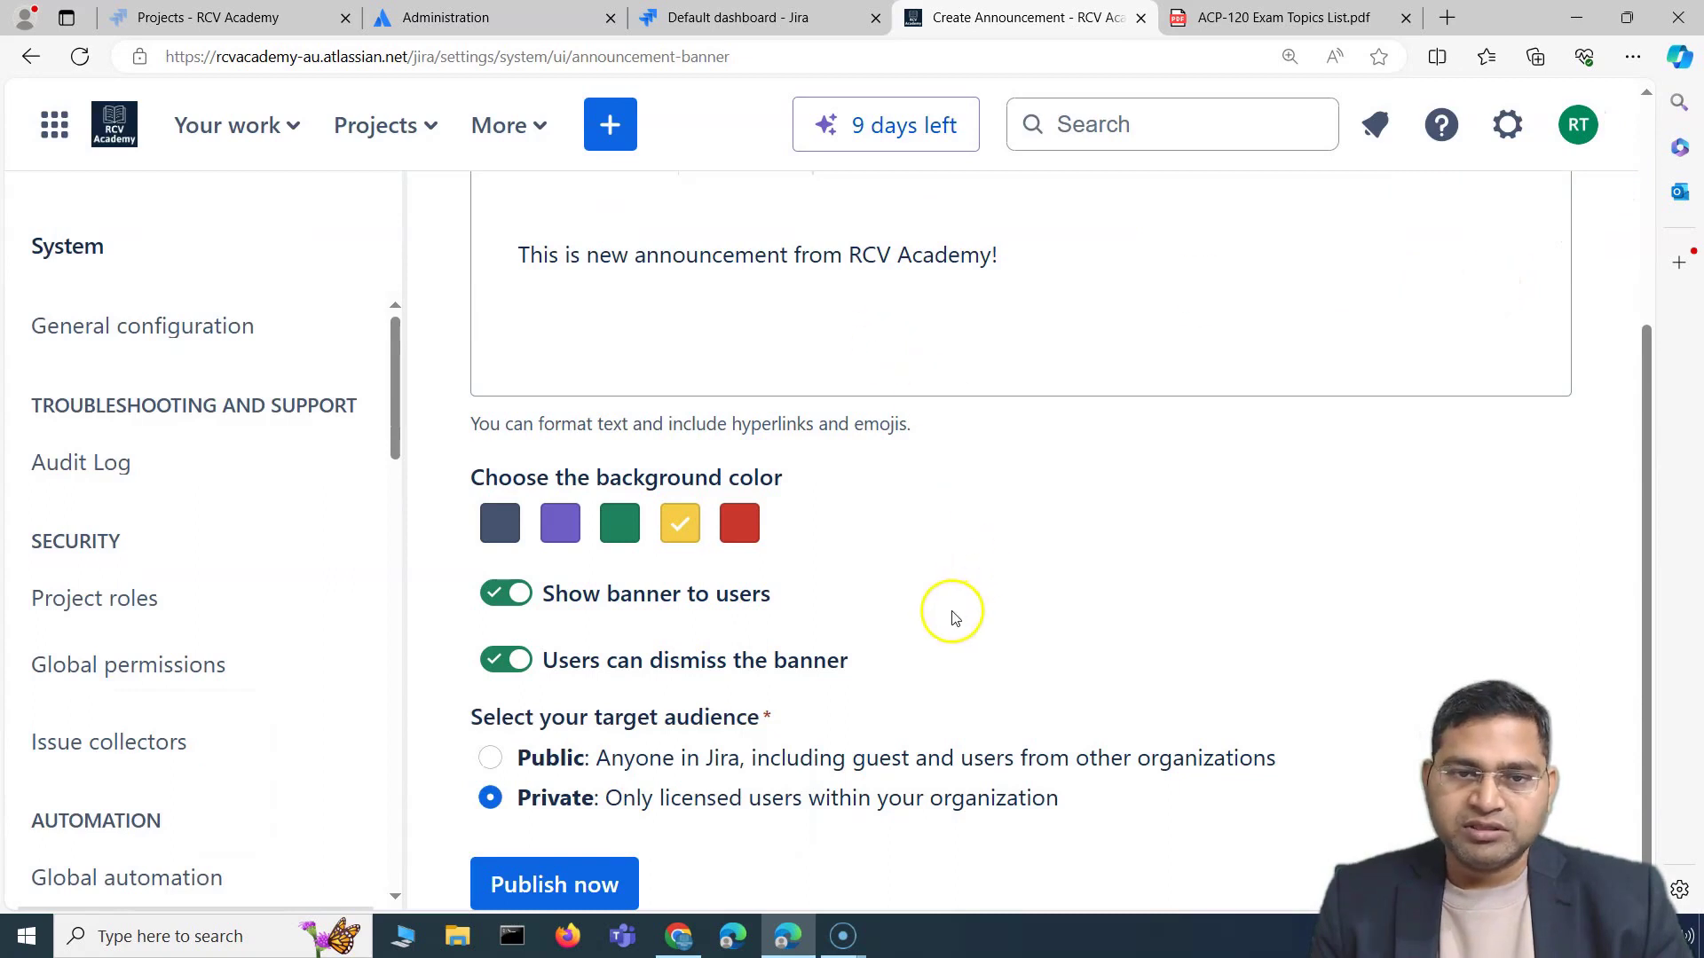
Step: Republish the announcement with a green background and dismiss the displayed banner
left_click(620, 525)
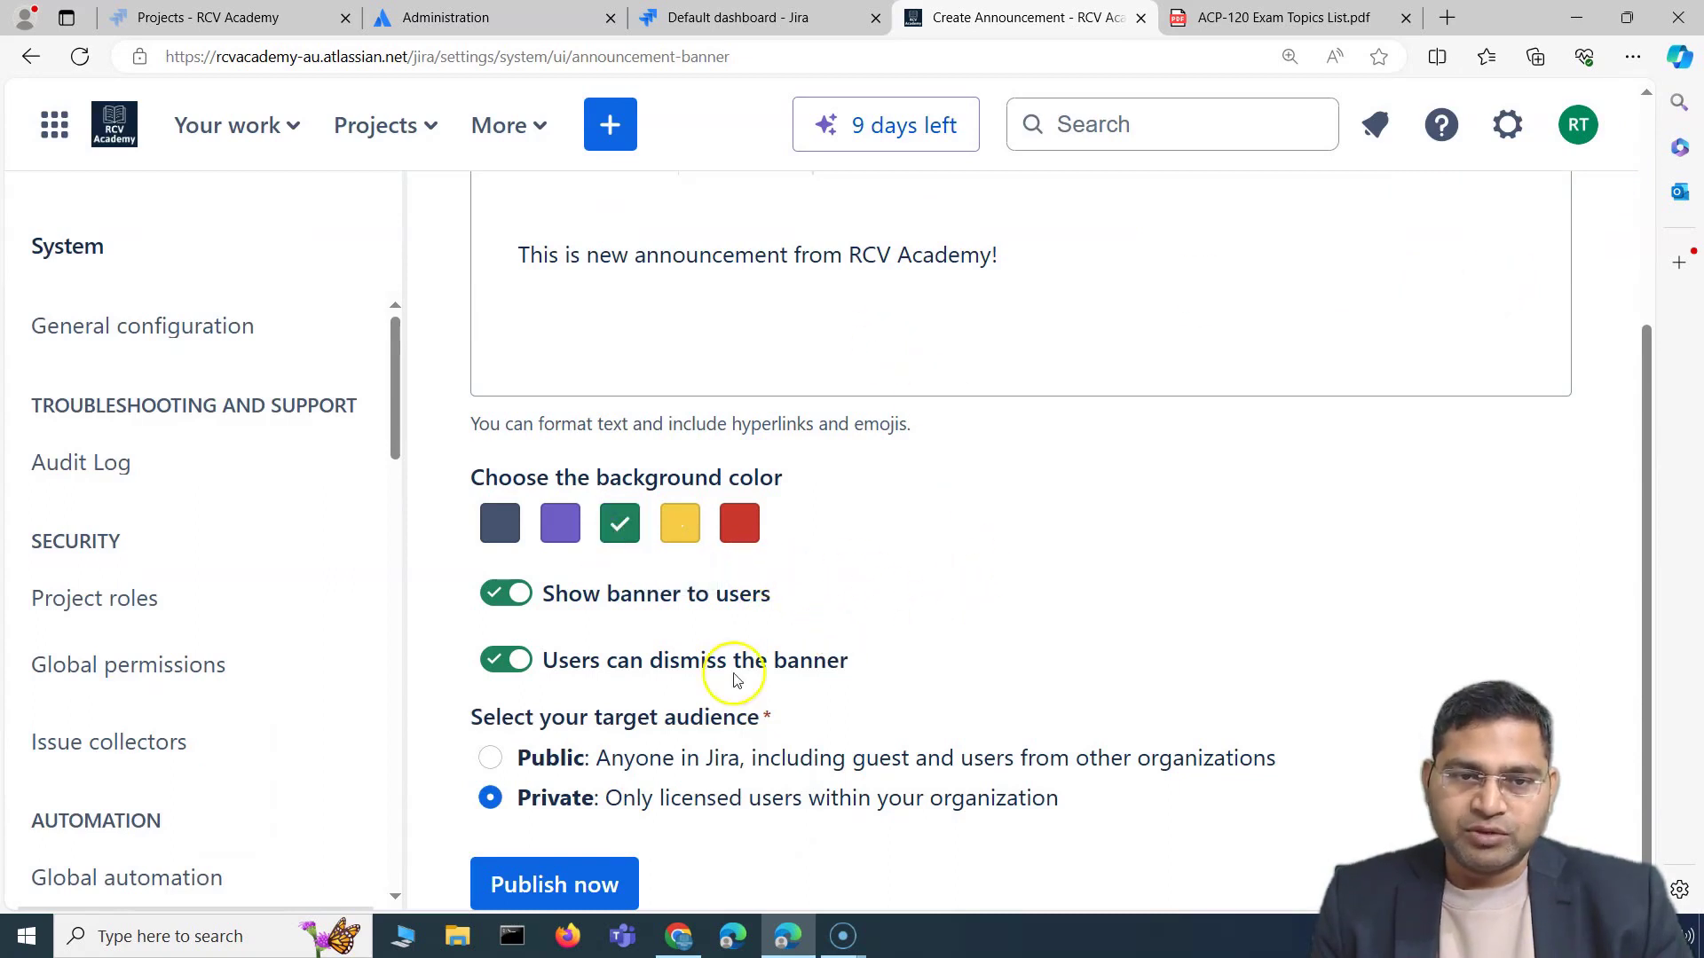
left_click(537, 874)
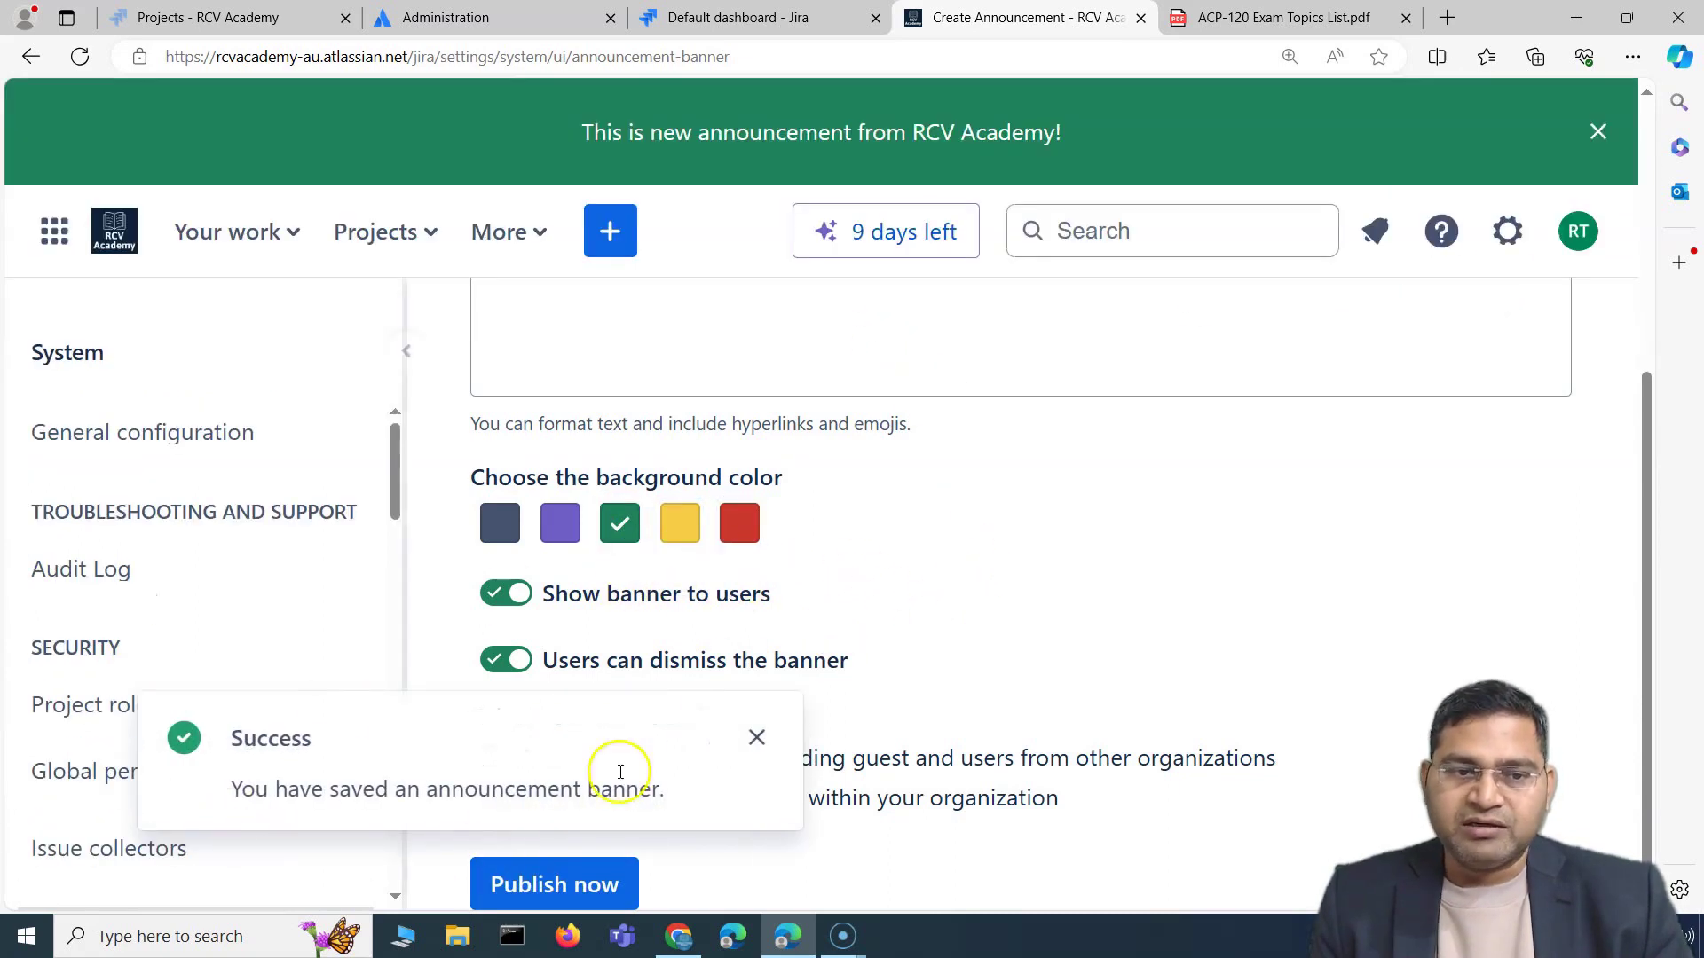
scroll(779, 655, "up", 4)
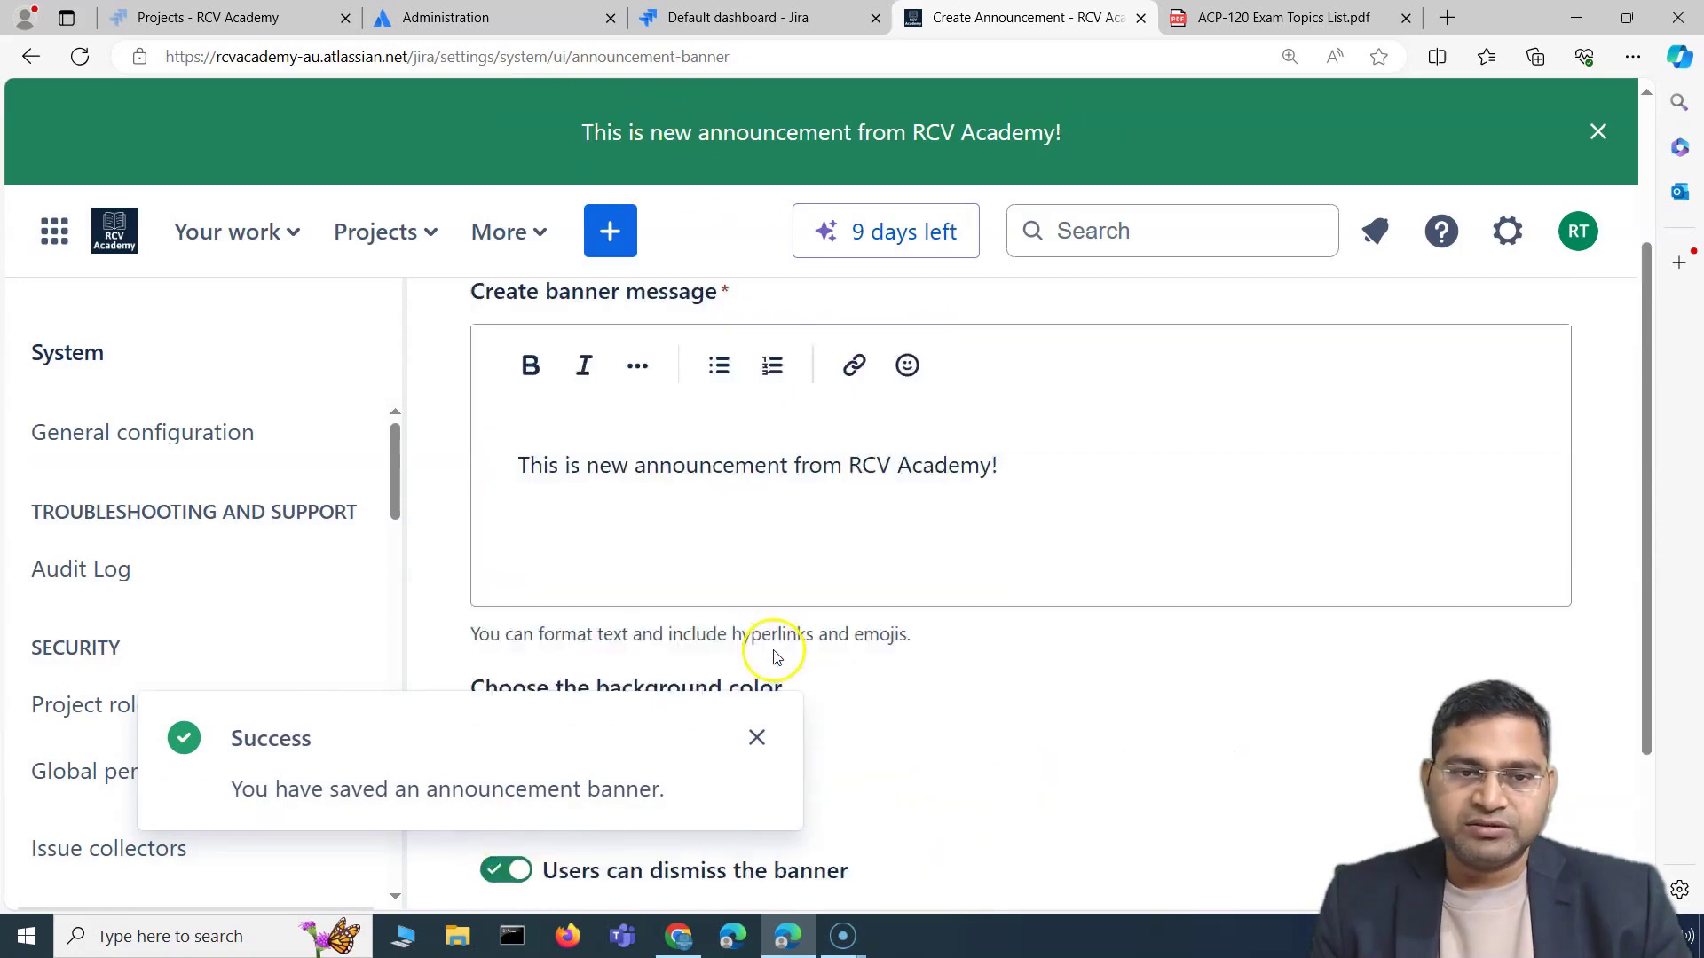
scroll(757, 739, "down", 4)
left_click(754, 739)
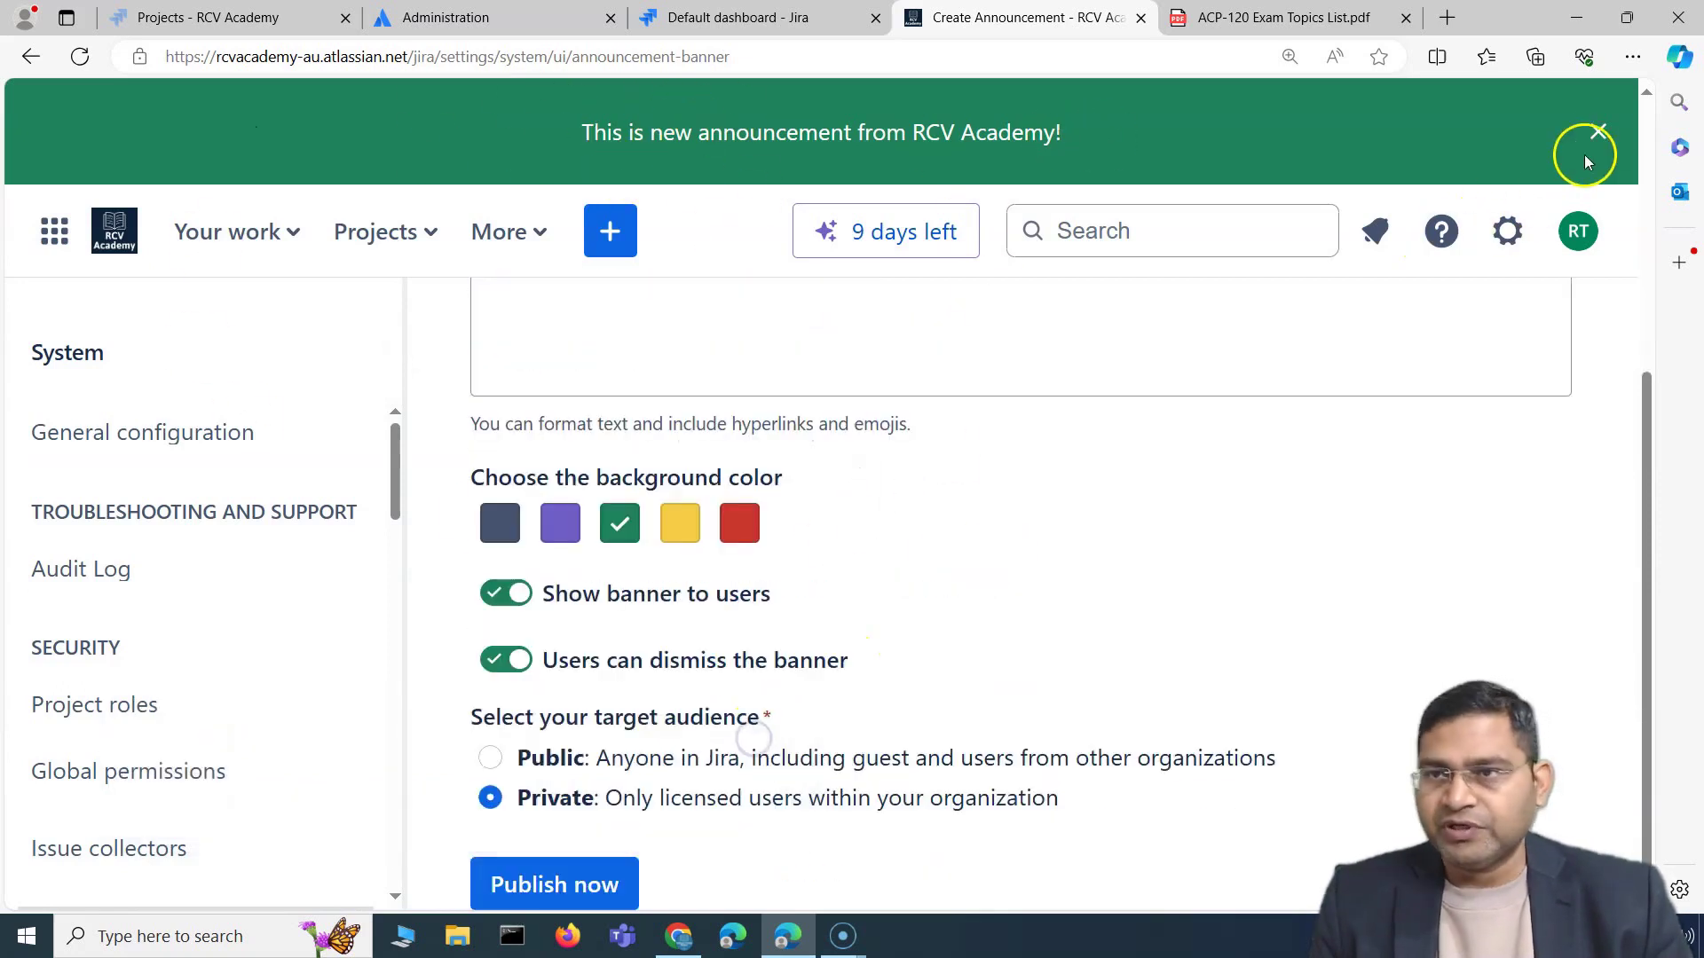
left_click(1598, 133)
Step: Reopen the Look and feel page and review its title, favicon, navigation color and date/time format settings
scroll(117, 532, "down", 5)
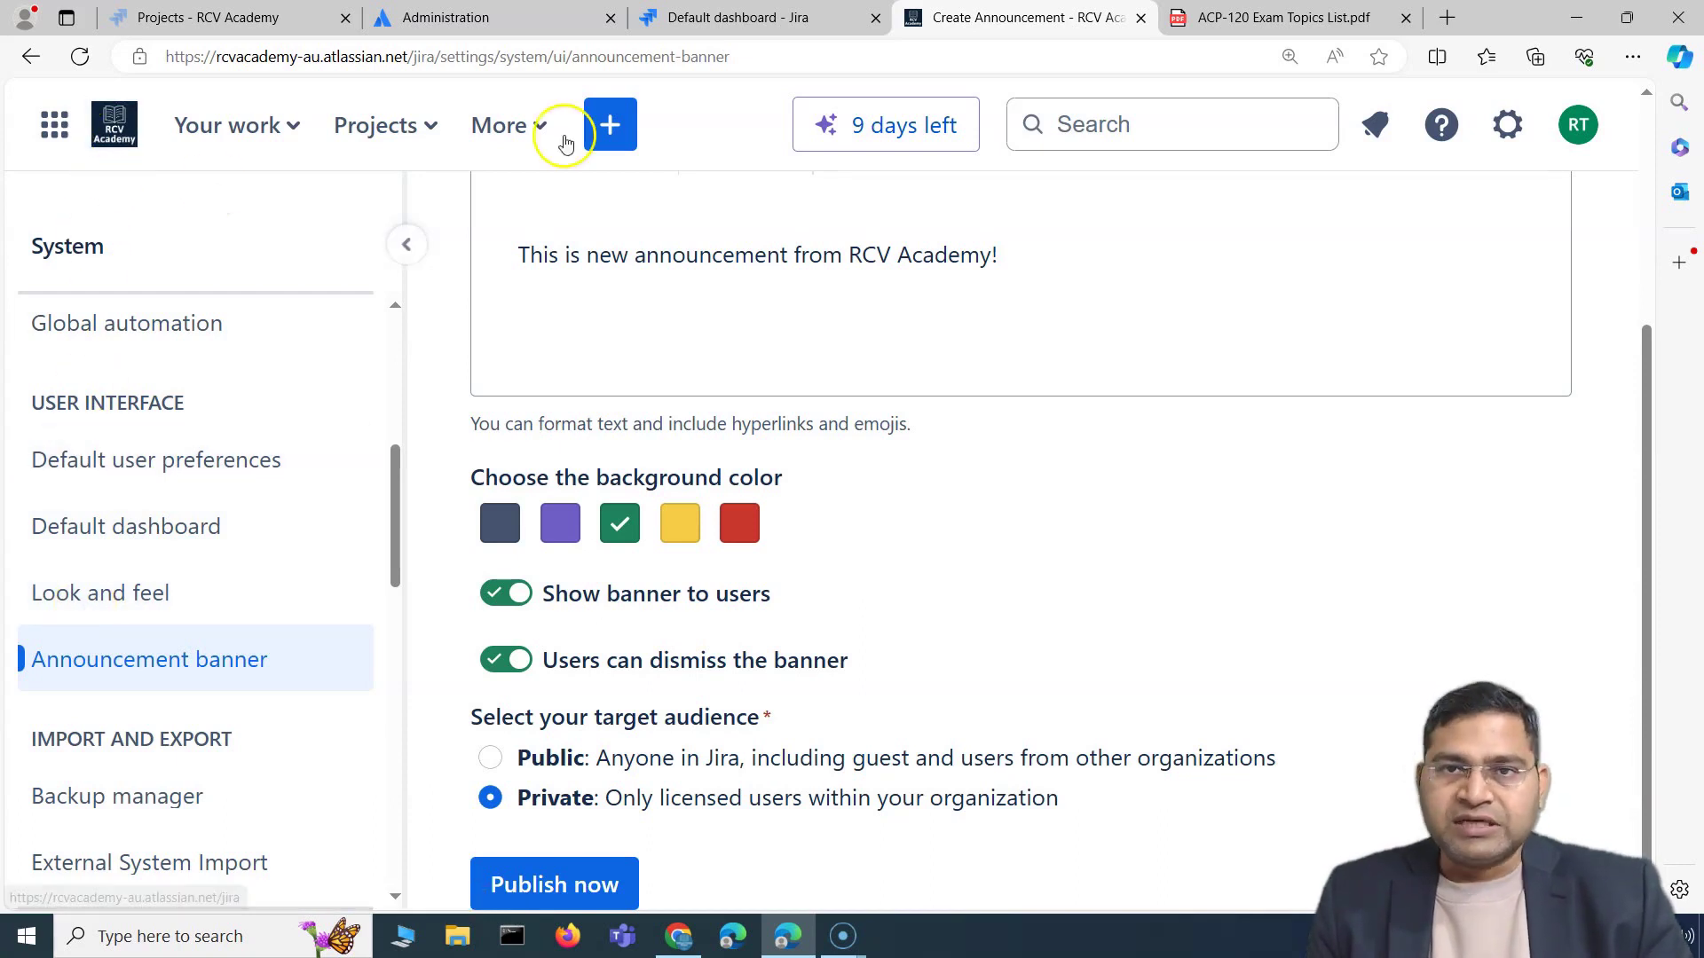
left_click(184, 604)
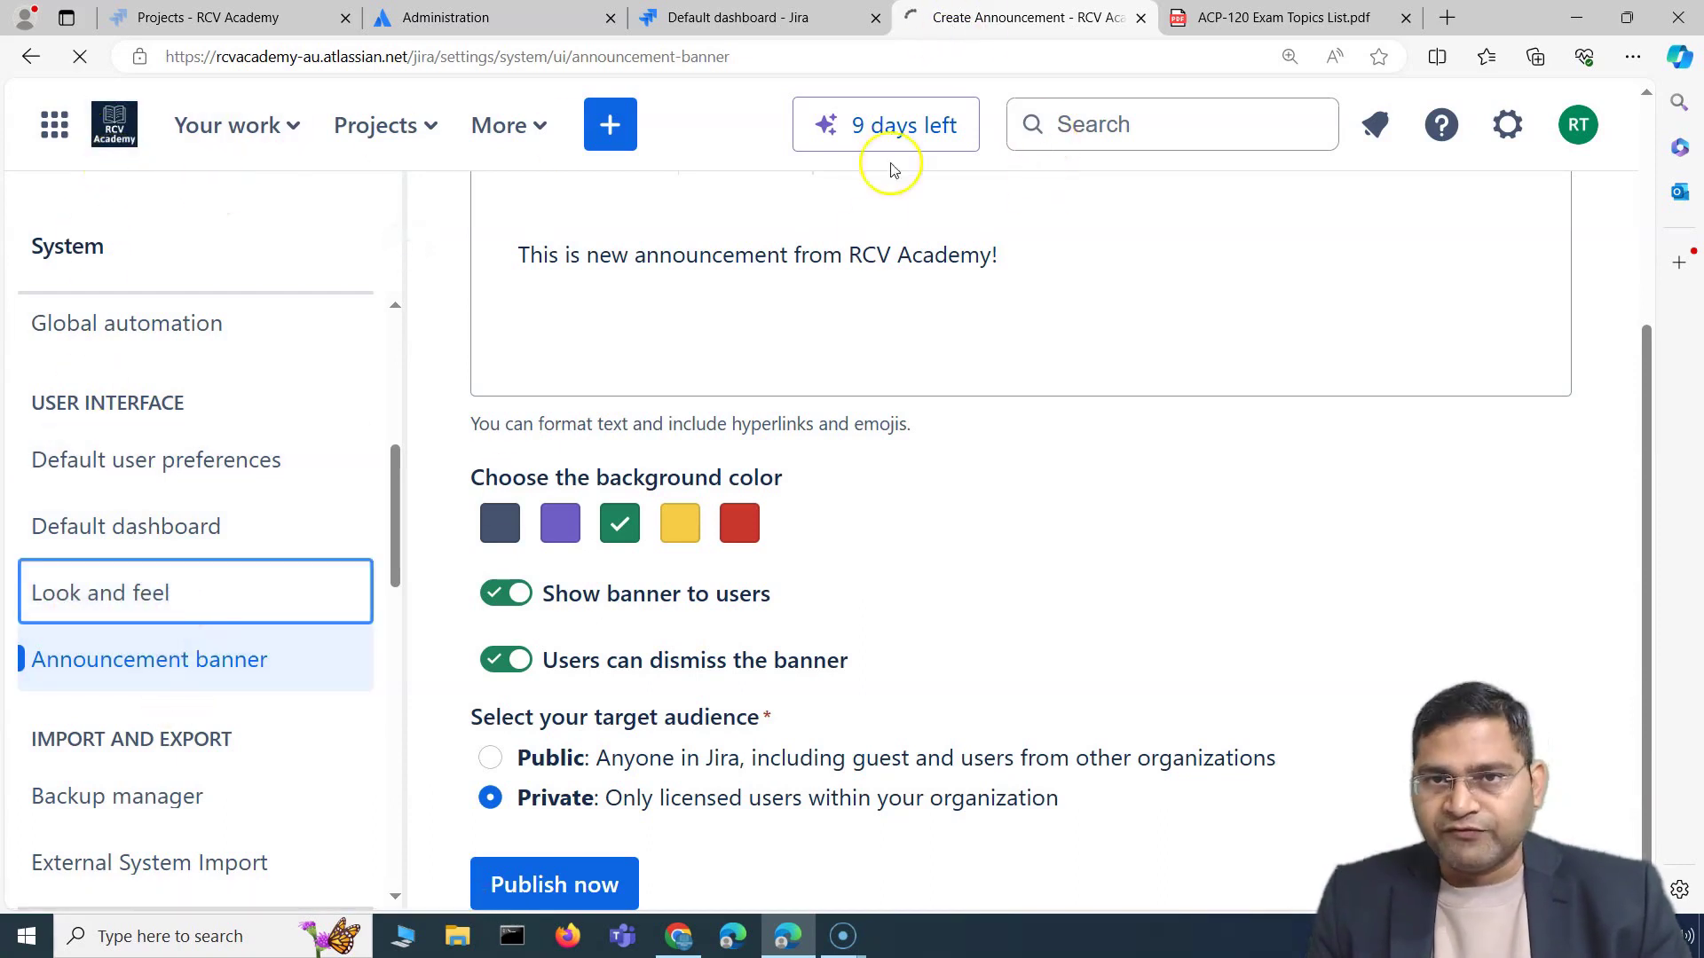
scroll(772, 639, "down", 5)
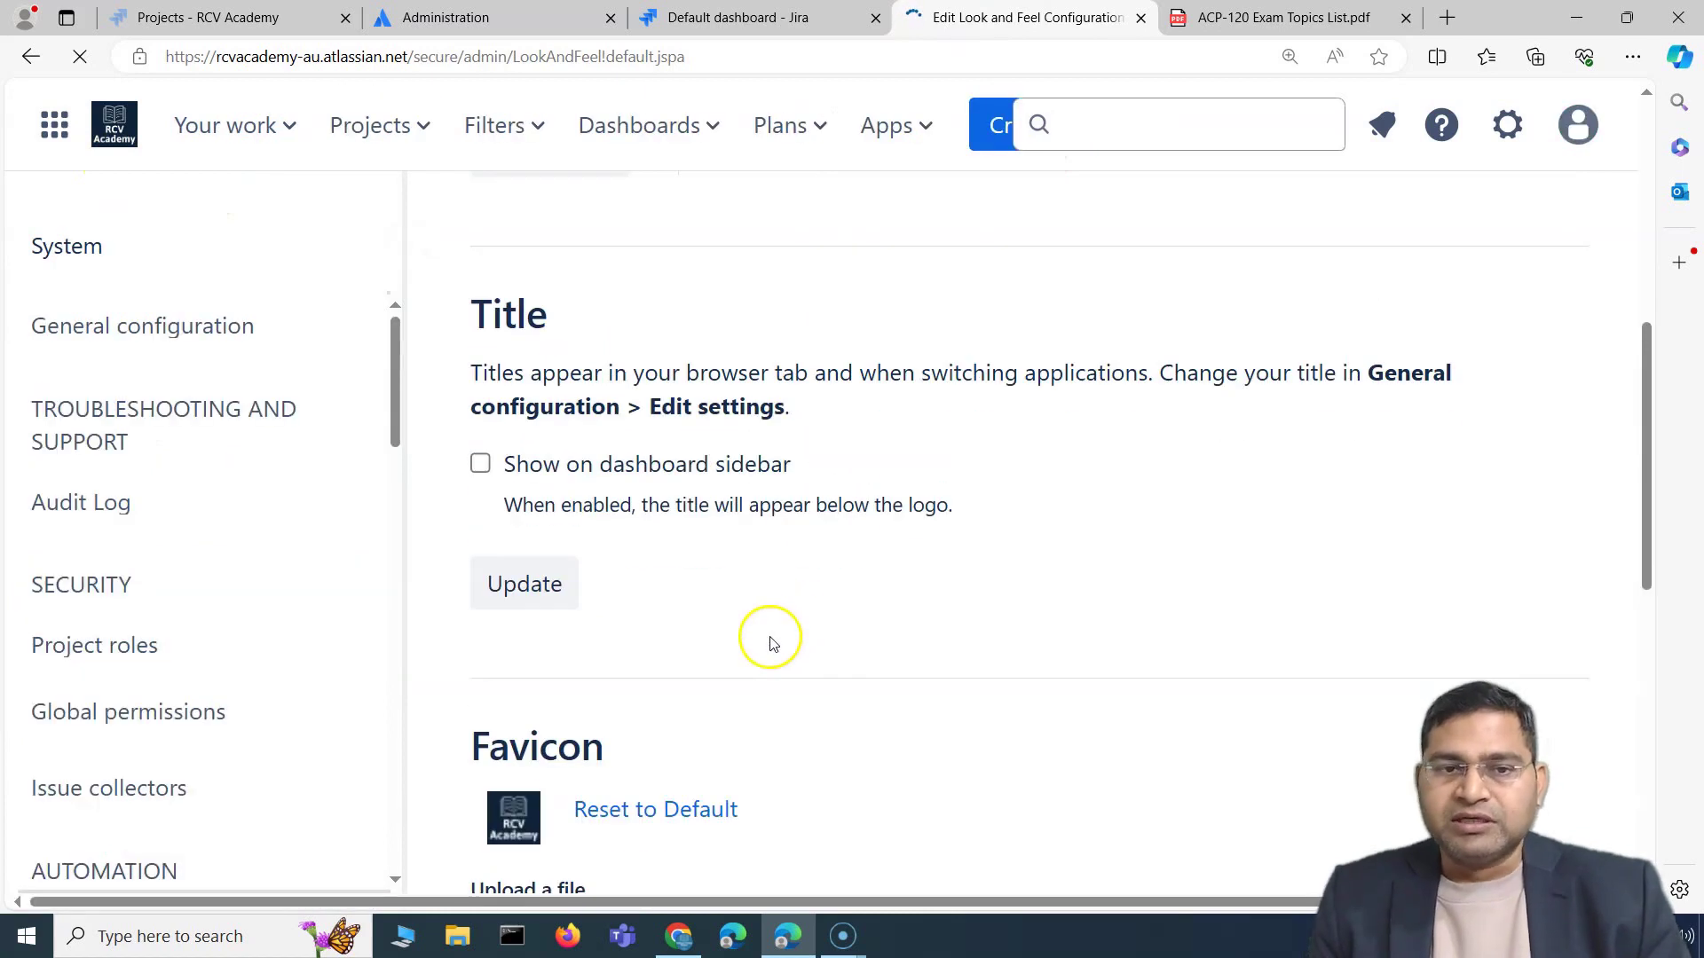
scroll(914, 611, "down", 5)
scroll(914, 611, "down", 5)
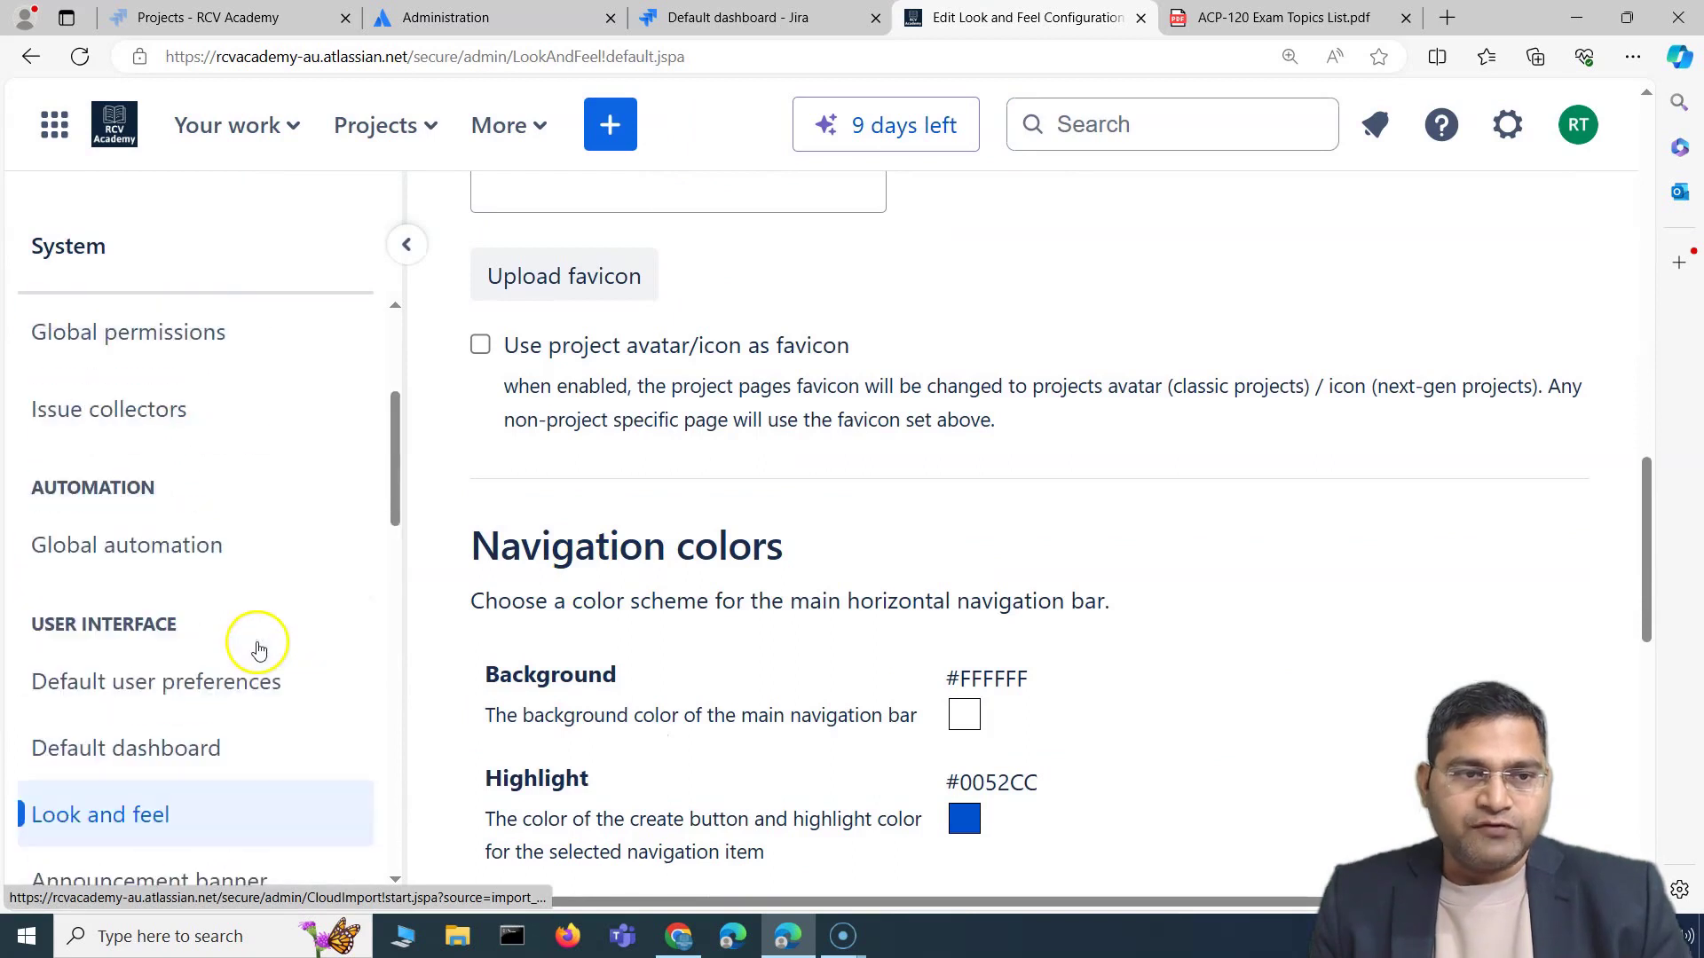
scroll(190, 724, "down", 2)
scroll(928, 544, "down", 10)
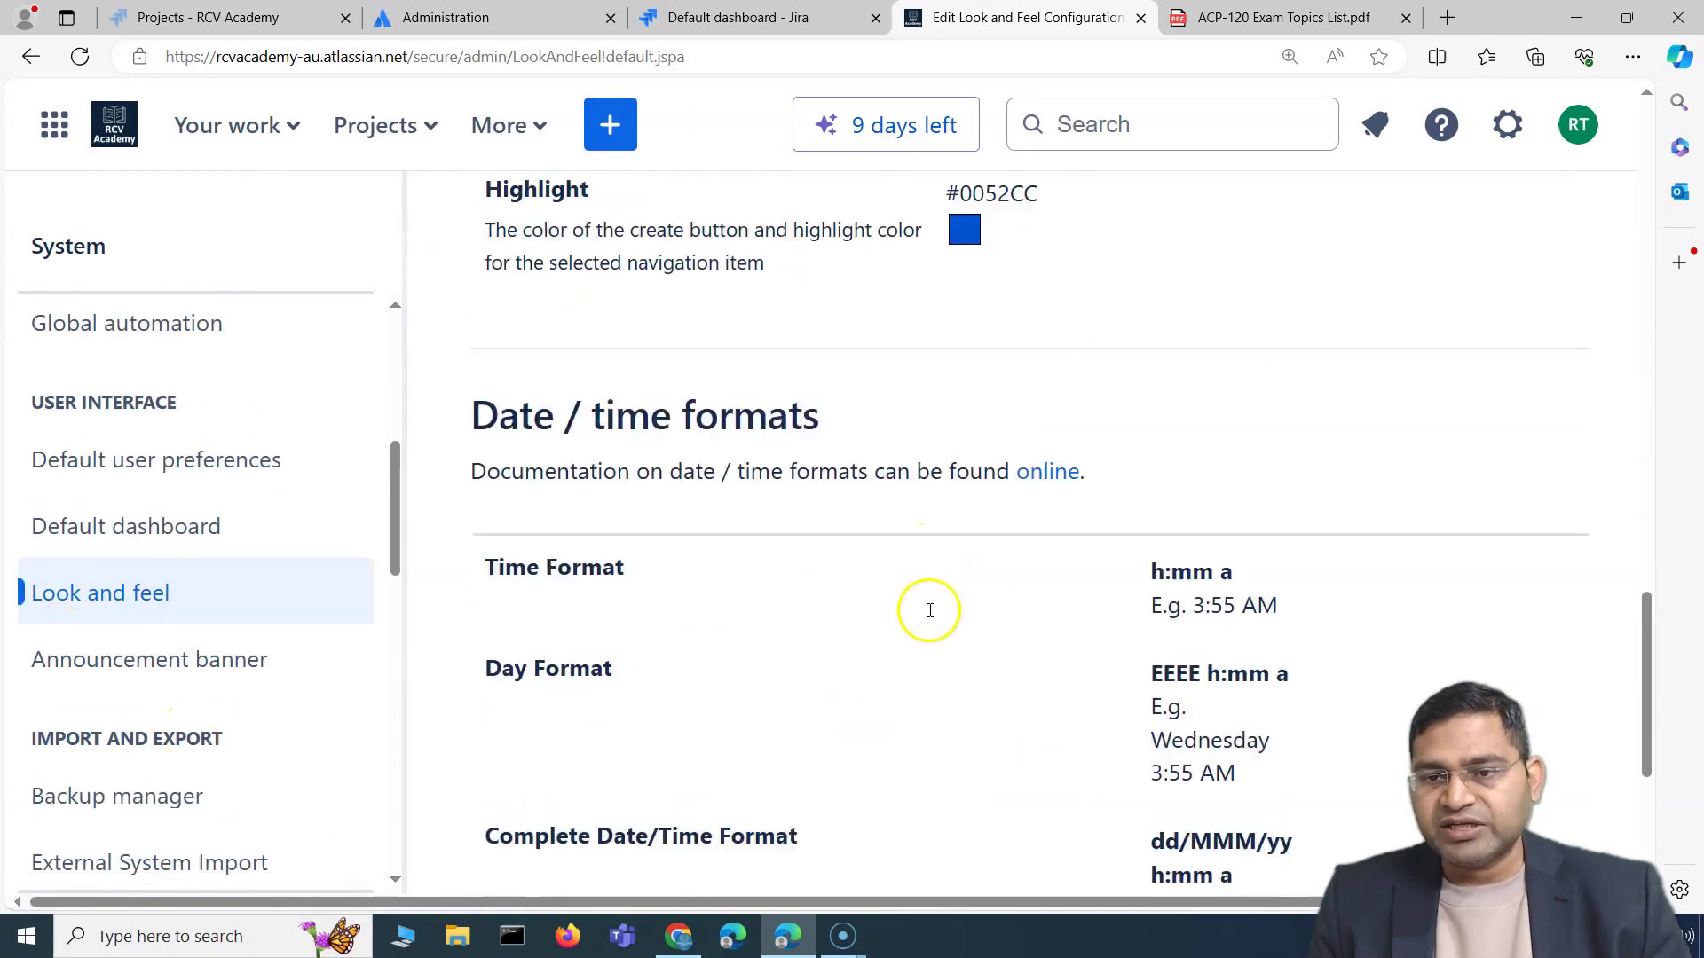
Step: Reopen the Announcement banner page and review its message, color, visibility and audience options alongside the other user interface settings
left_click(100, 676)
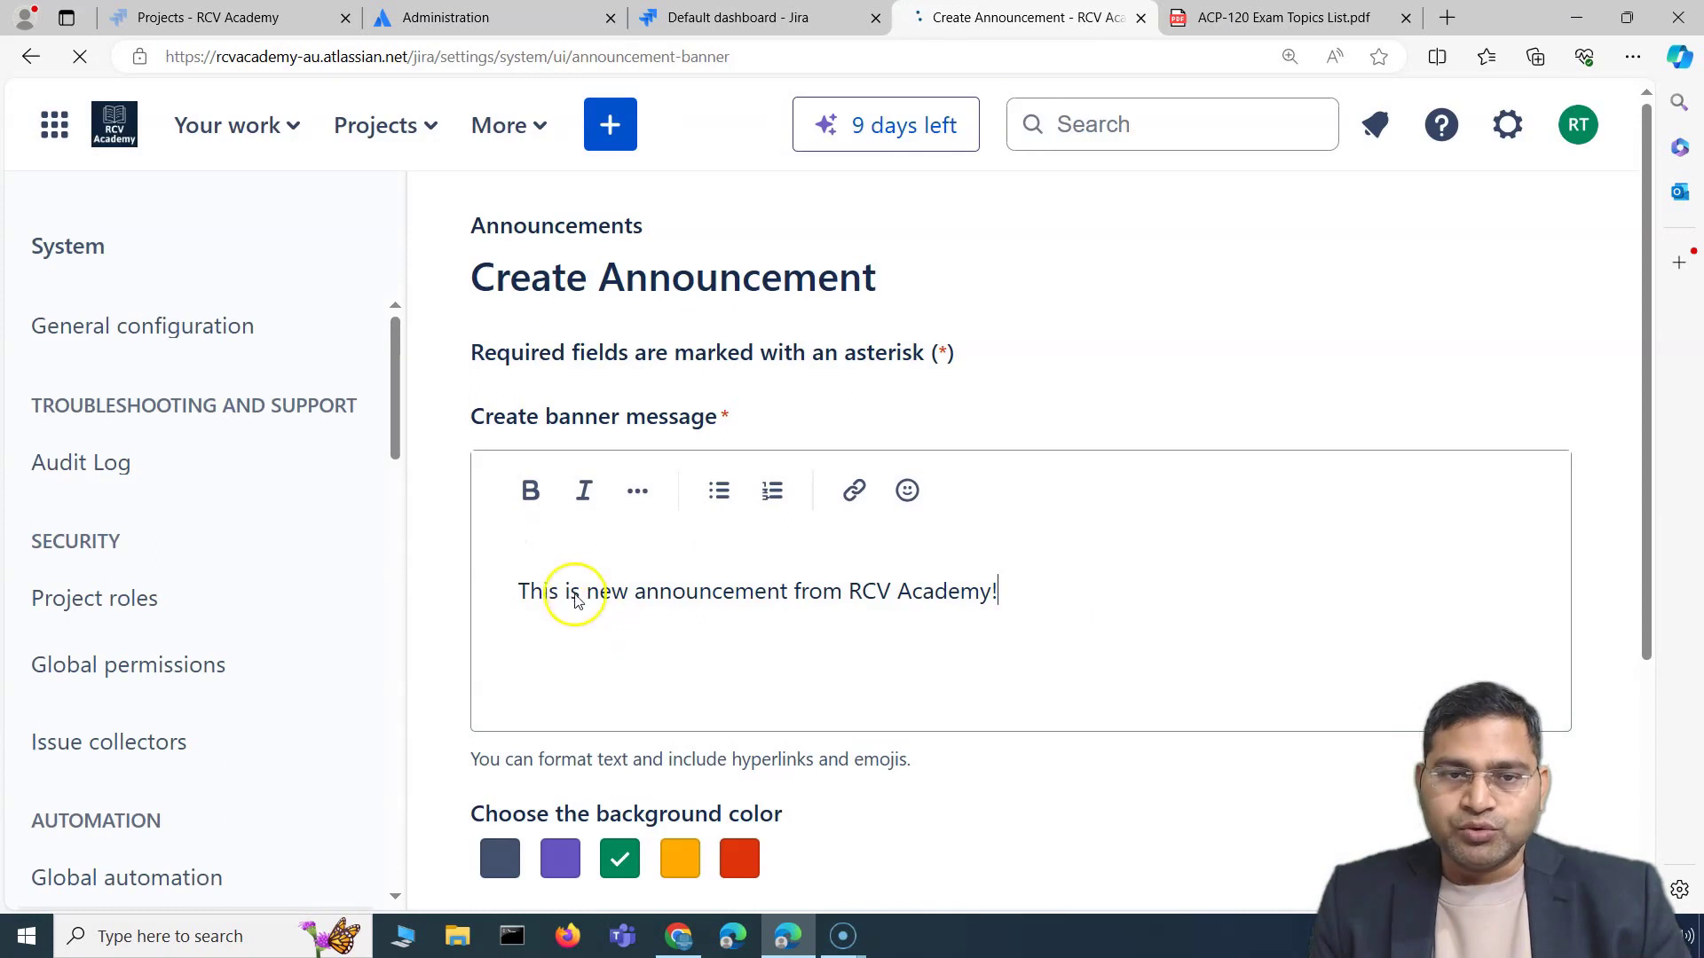
scroll(963, 710, "down", 3)
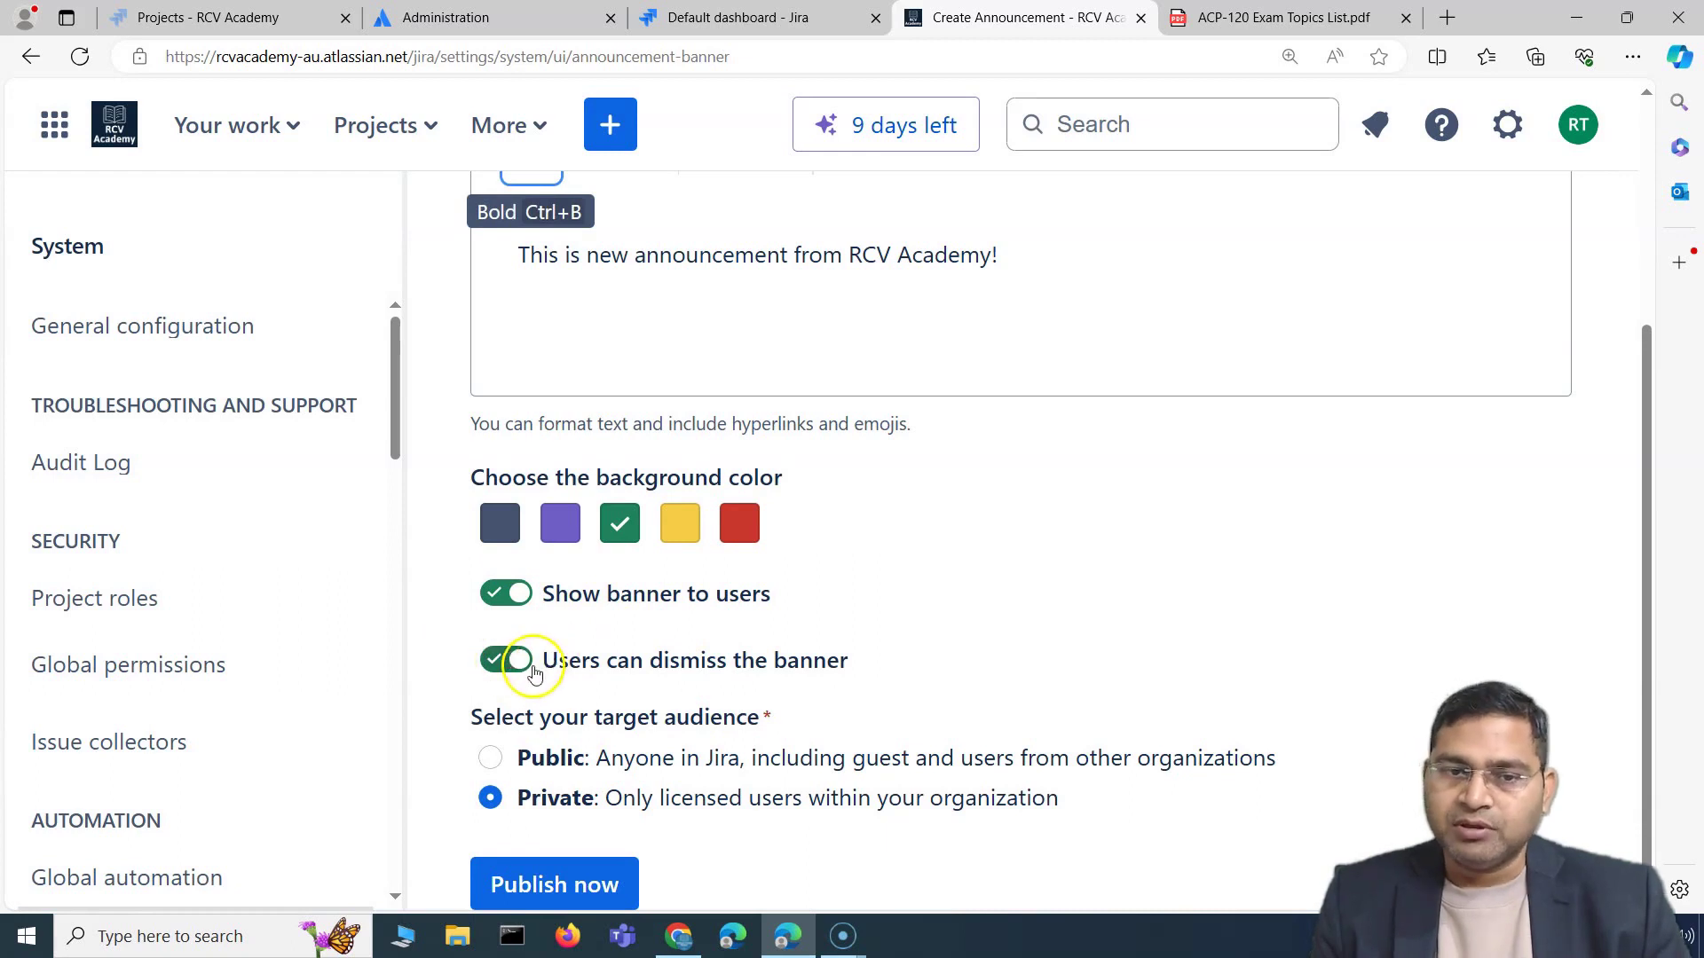
scroll(923, 667, "up", 1)
scroll(1202, 662, "up", 2)
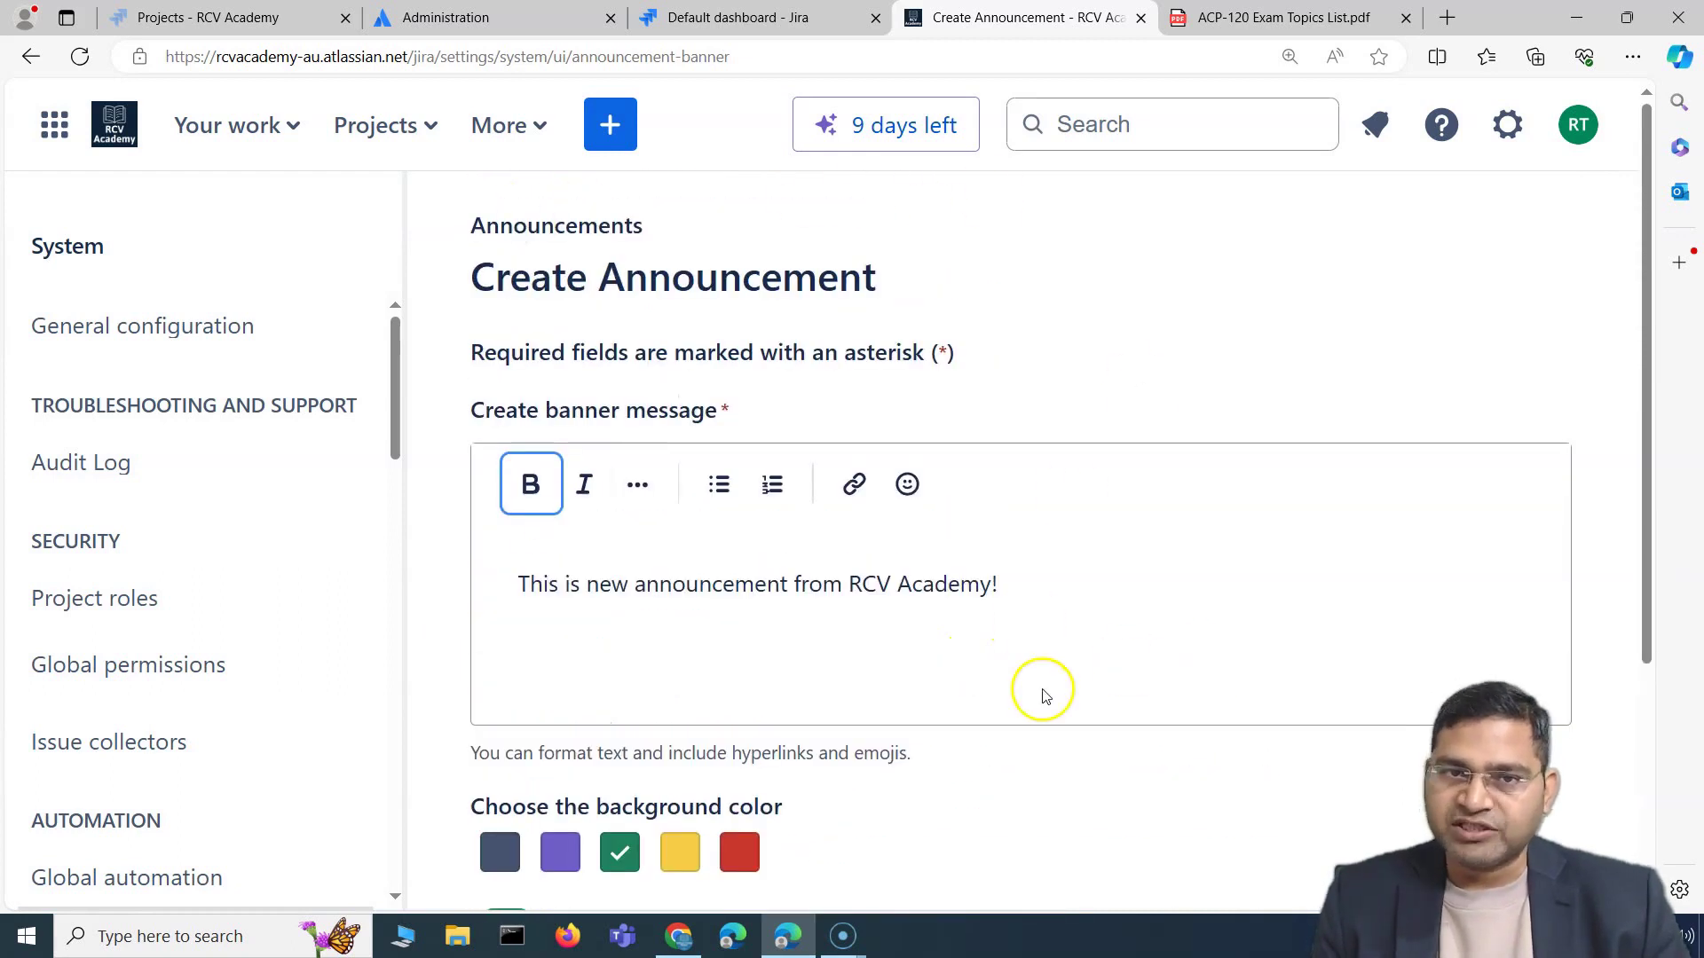
scroll(1043, 697, "down", 3)
scroll(1144, 713, "up", 3)
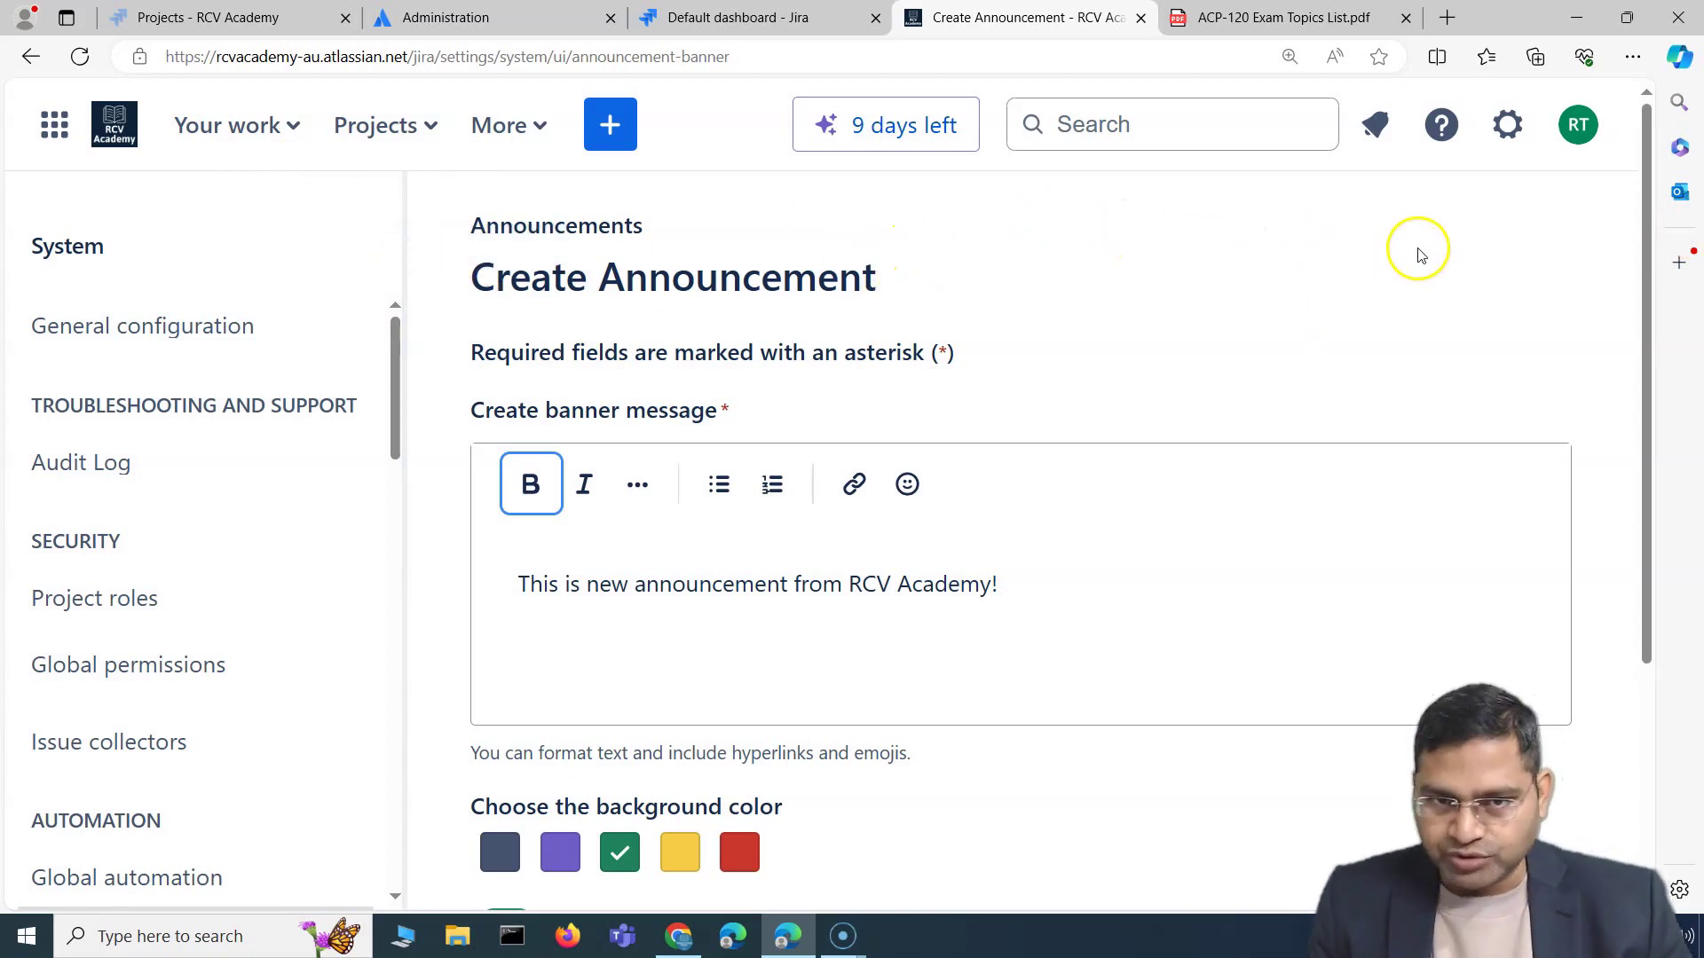
scroll(141, 654, "down", 8)
scroll(315, 615, "up", 3)
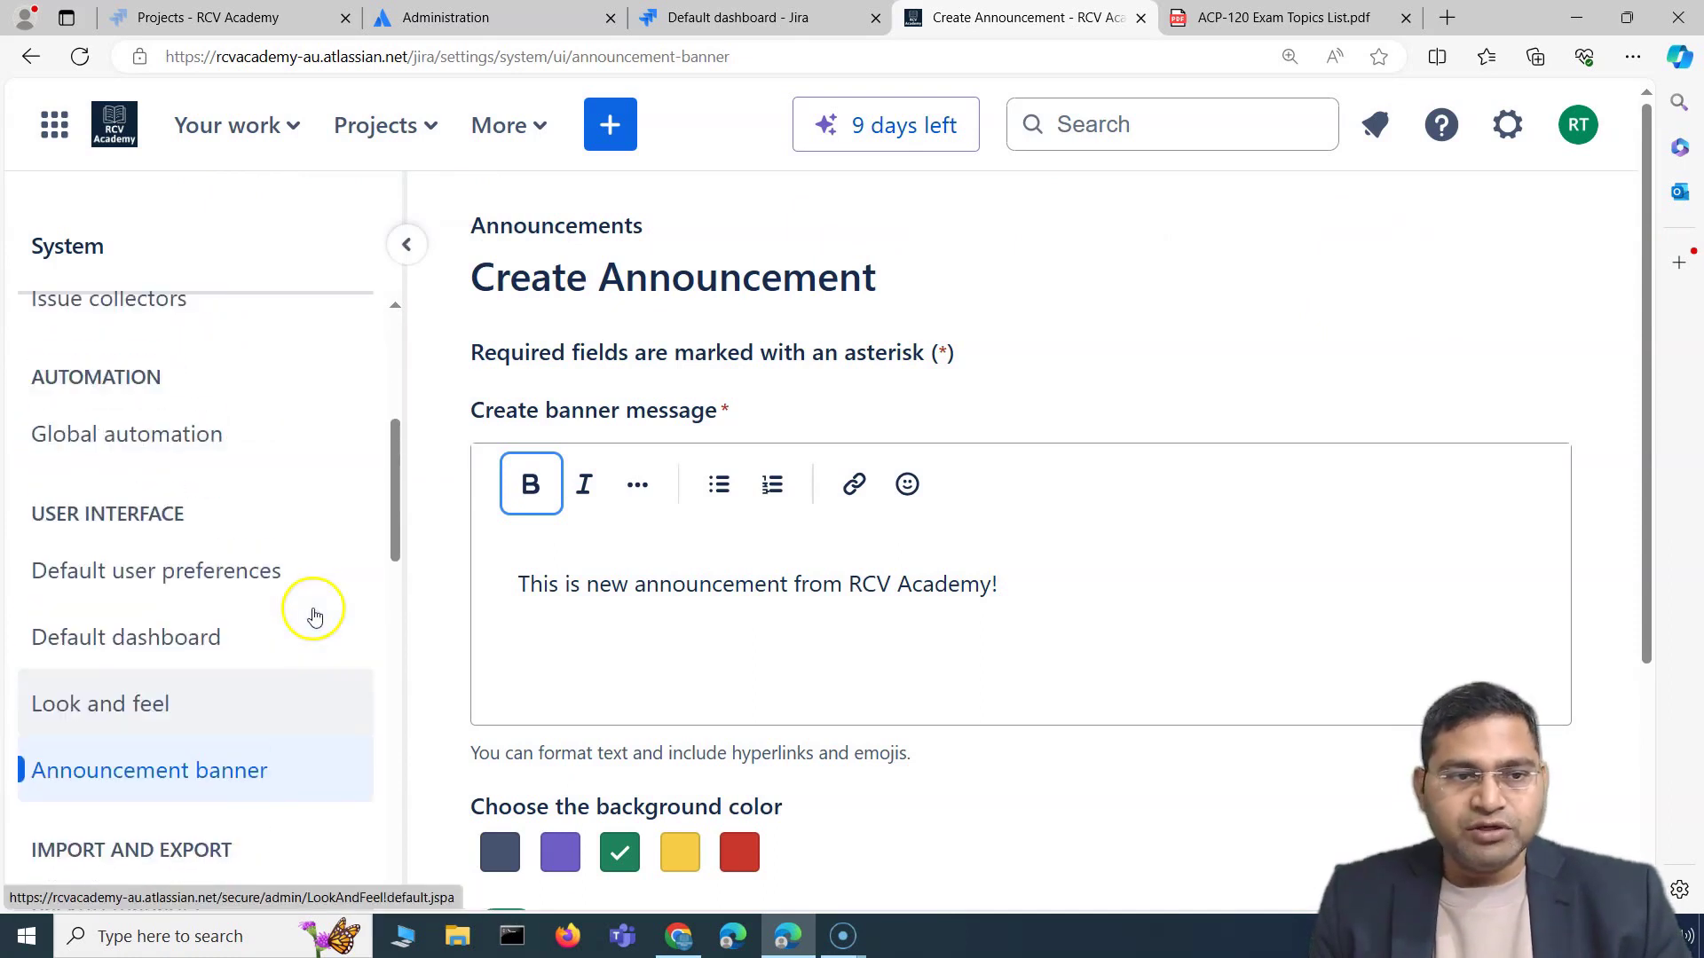
scroll(191, 639, "down", 1)
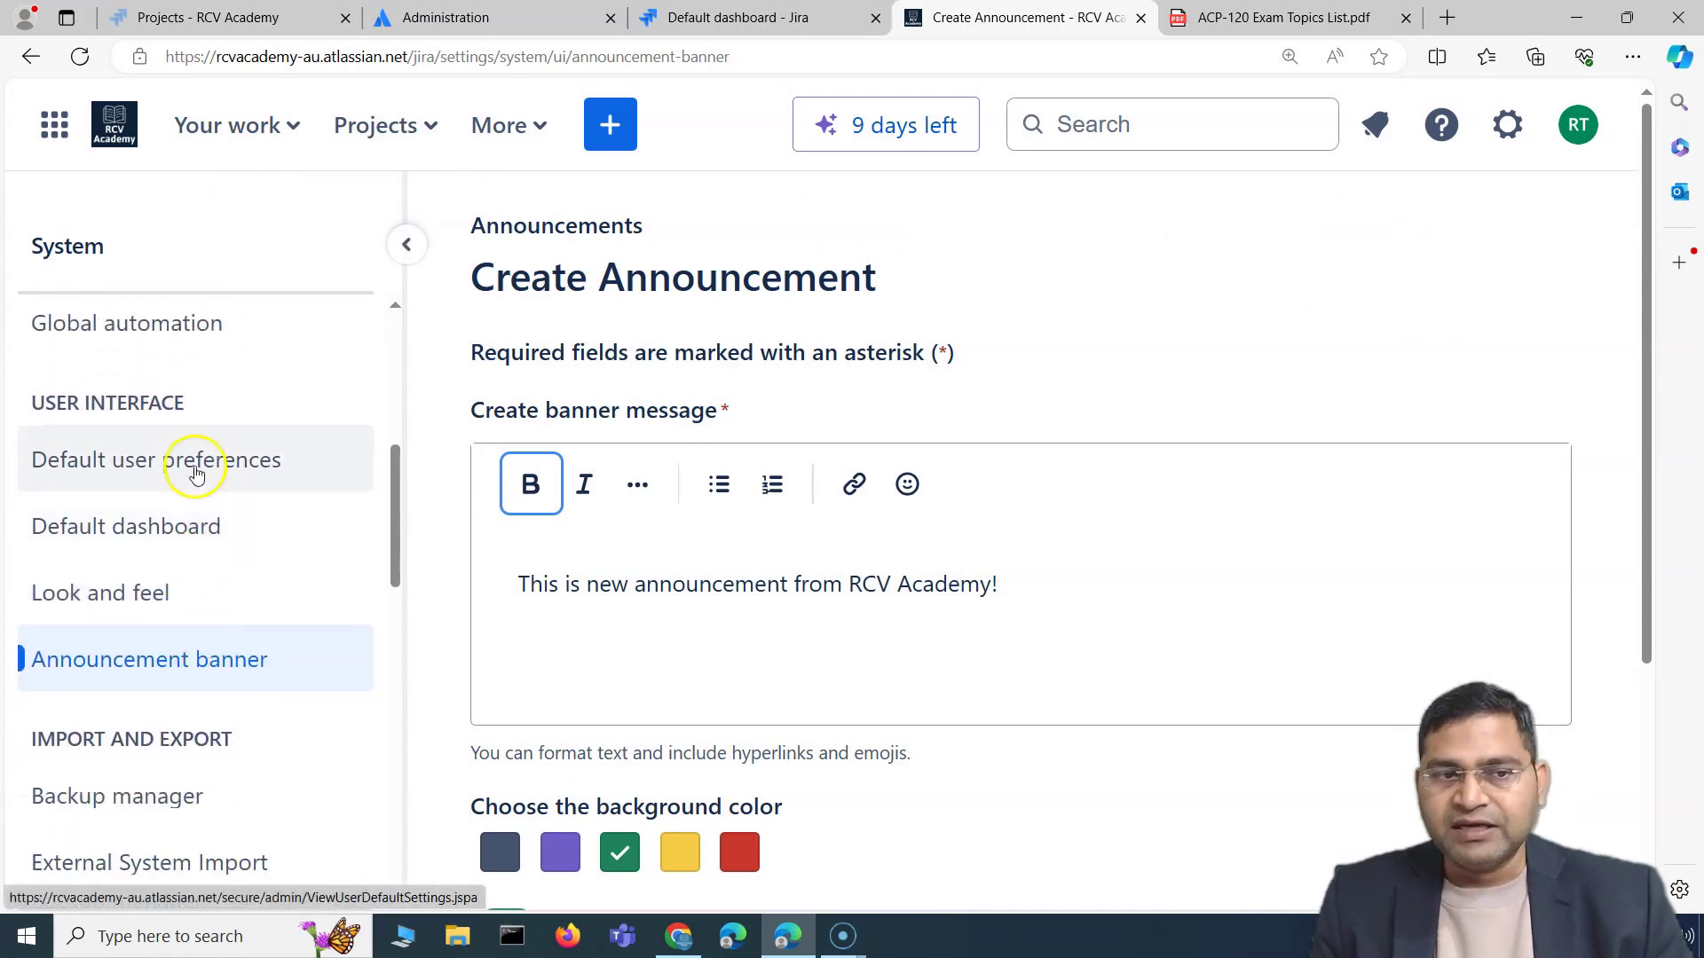